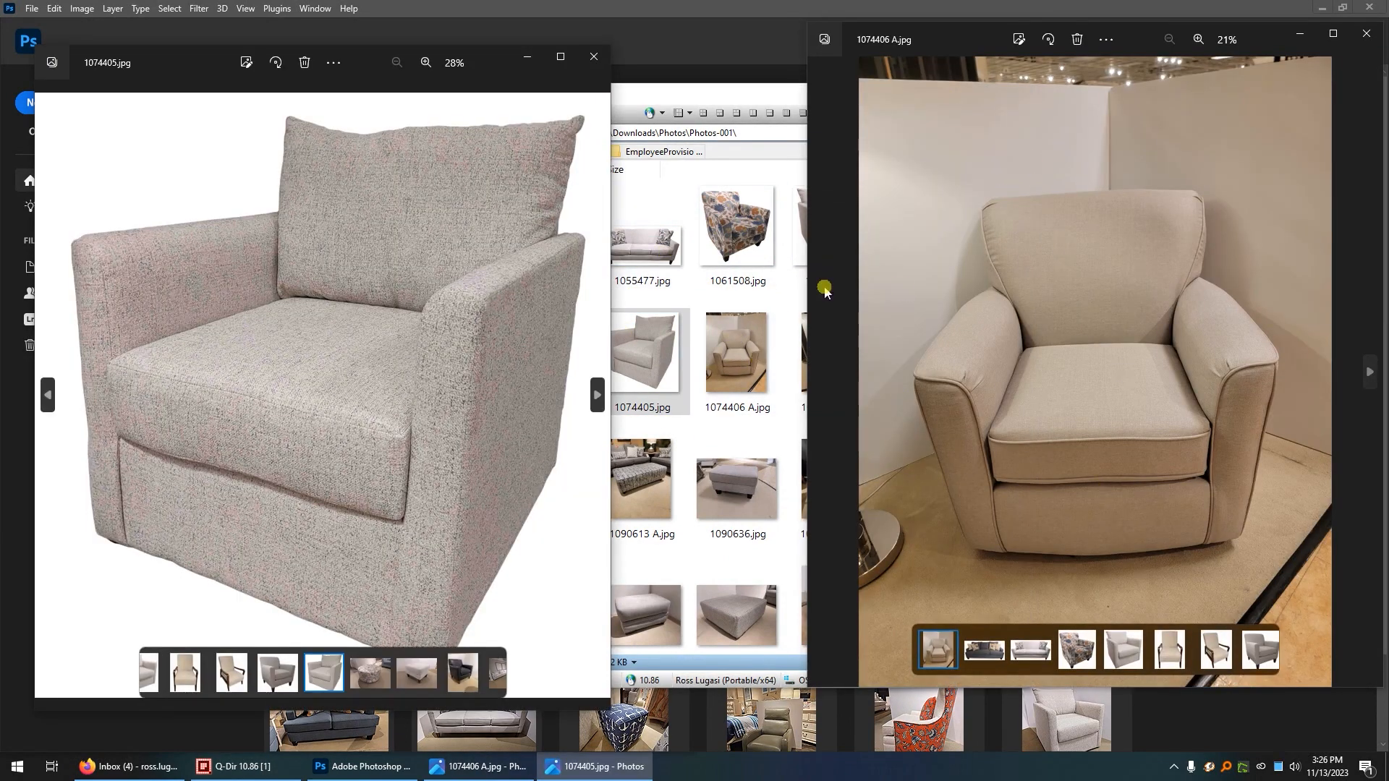
# Close both chair photo previews and open 1074406 A.jpg from the Photos-001 folder in Photoshop.
pyautogui.click(594, 56)
pyautogui.click(1366, 34)
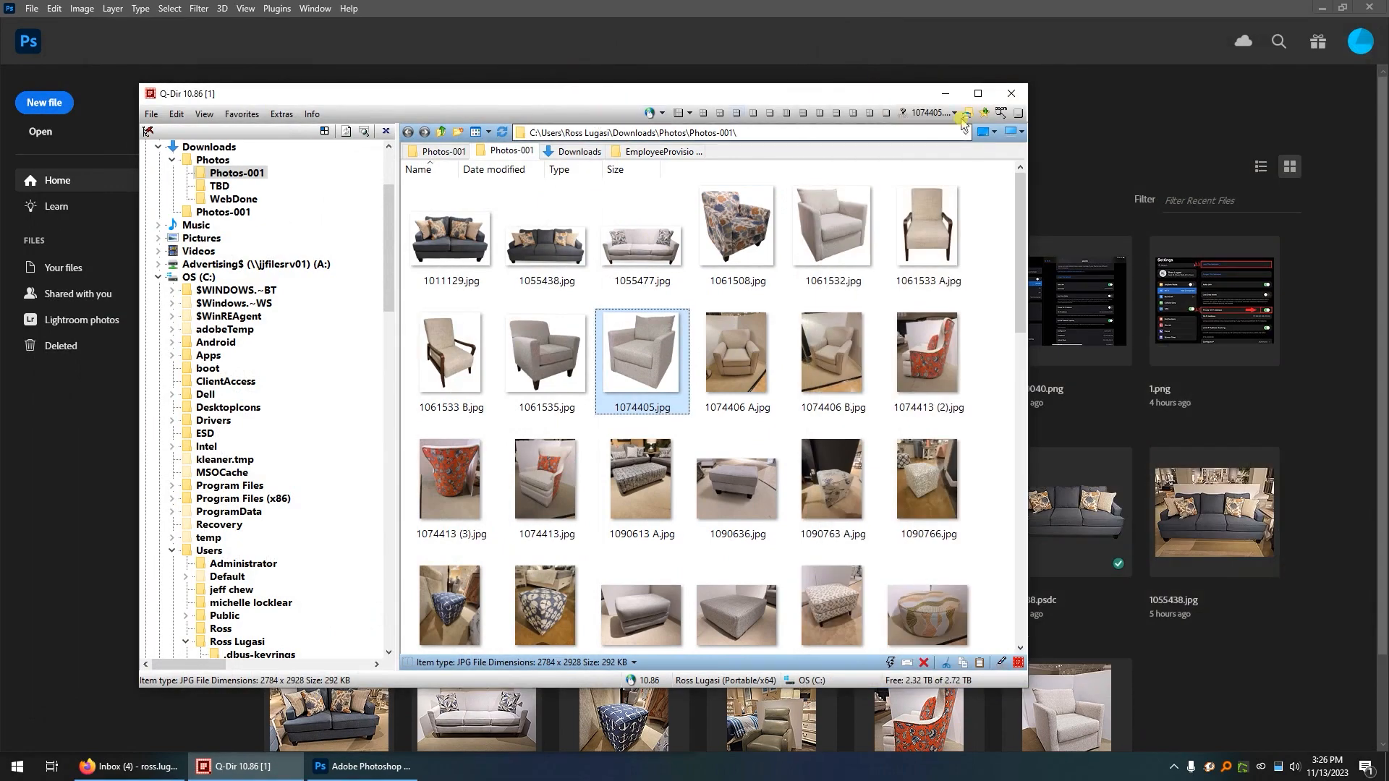
pyautogui.click(946, 94)
pyautogui.click(238, 768)
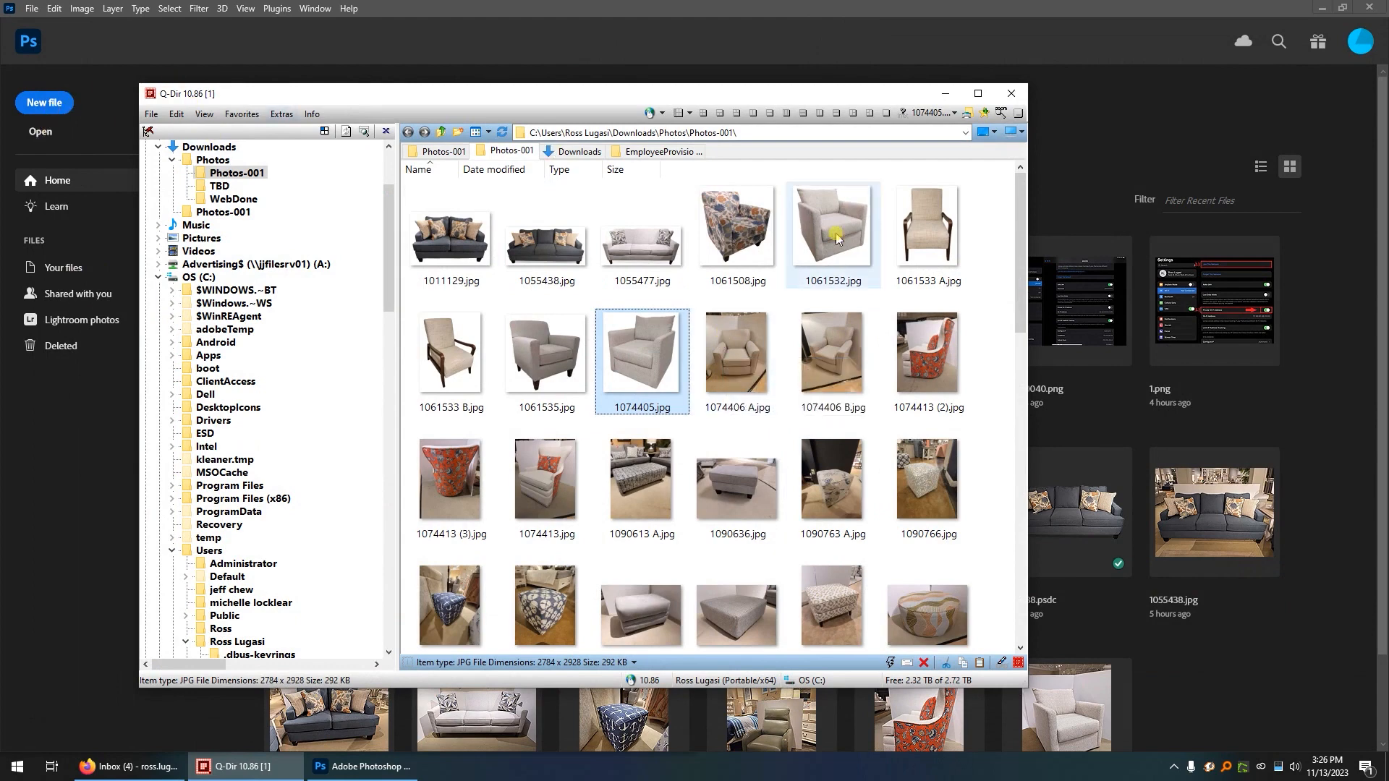
pyautogui.click(745, 365)
pyautogui.moveTo(746, 364); pyautogui.dragTo(1138, 165)
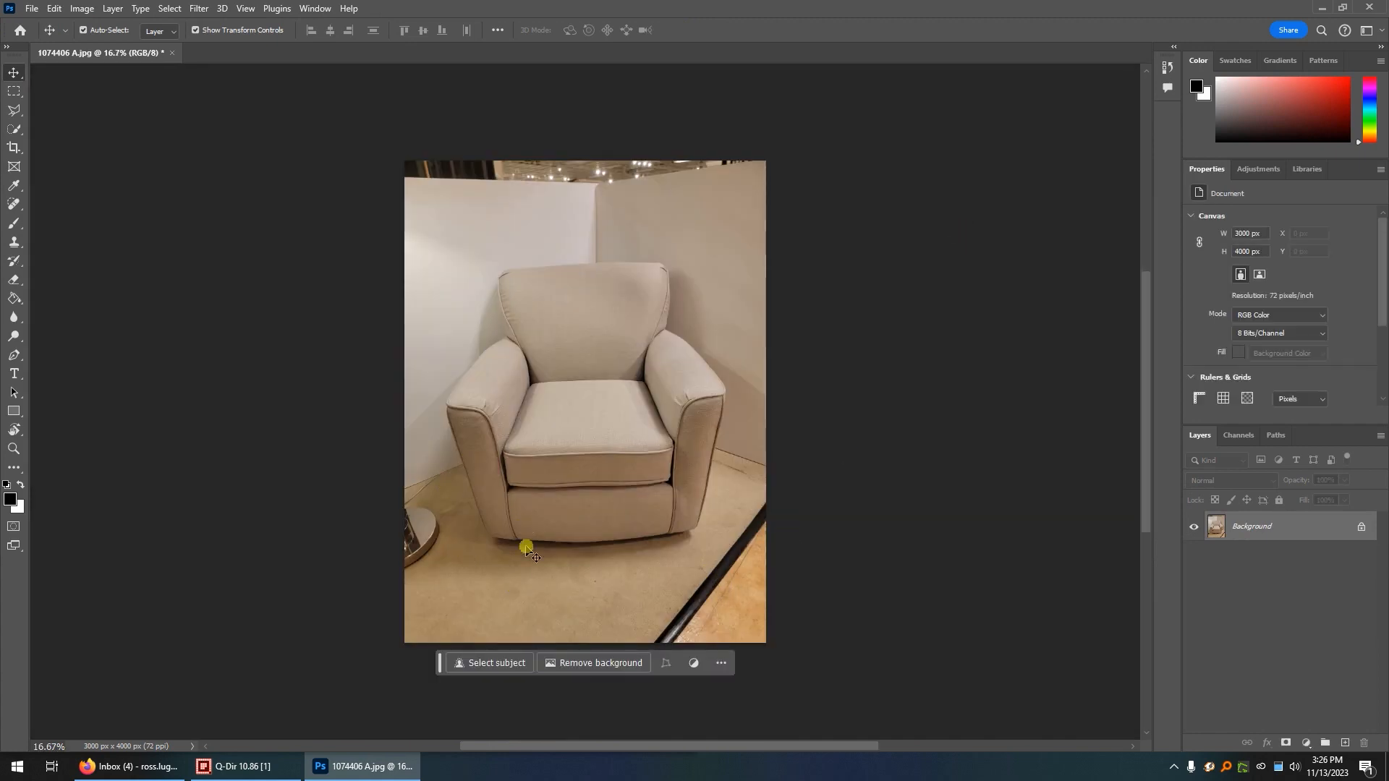
# Crop the photo closely around the armchair on all four sides to about 2448 x 2632 px.
pyautogui.click(18, 151)
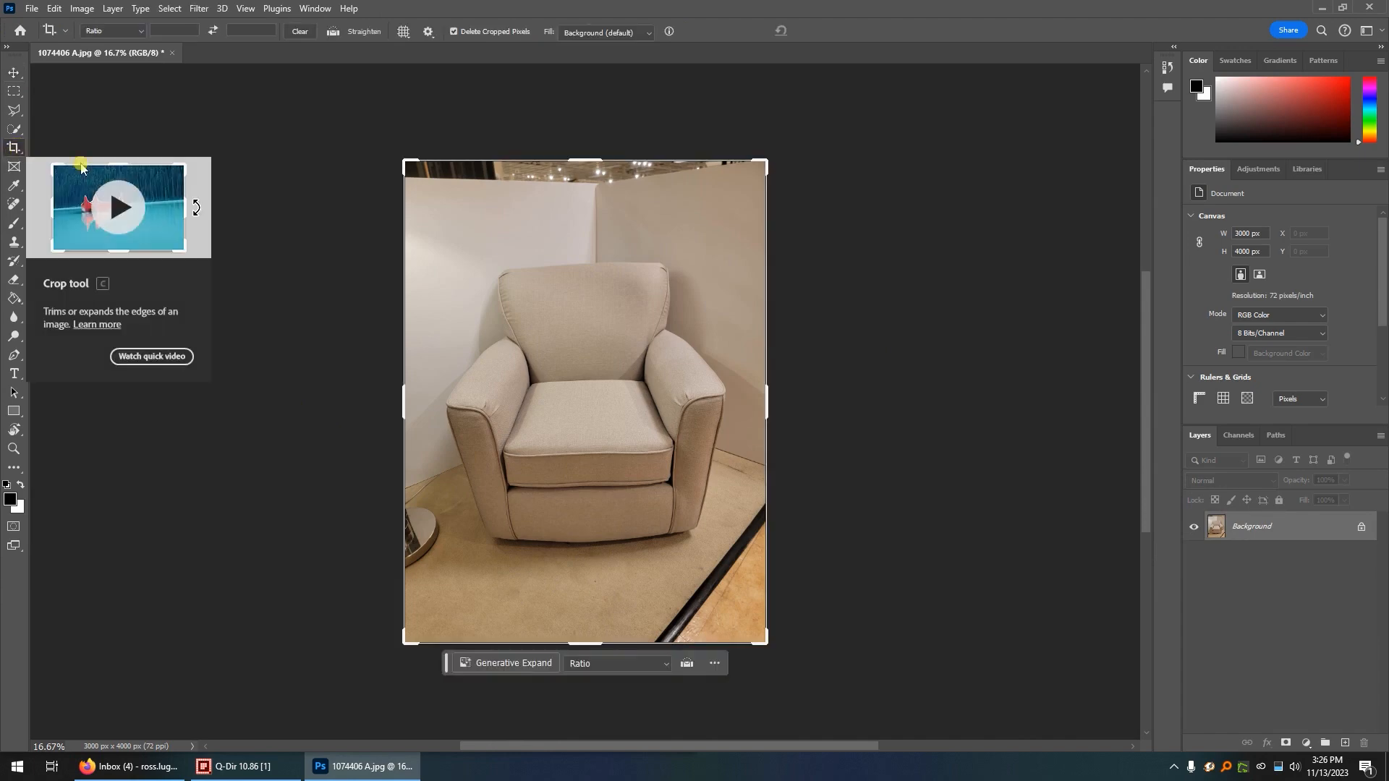
pyautogui.moveTo(578, 643); pyautogui.dragTo(568, 612)
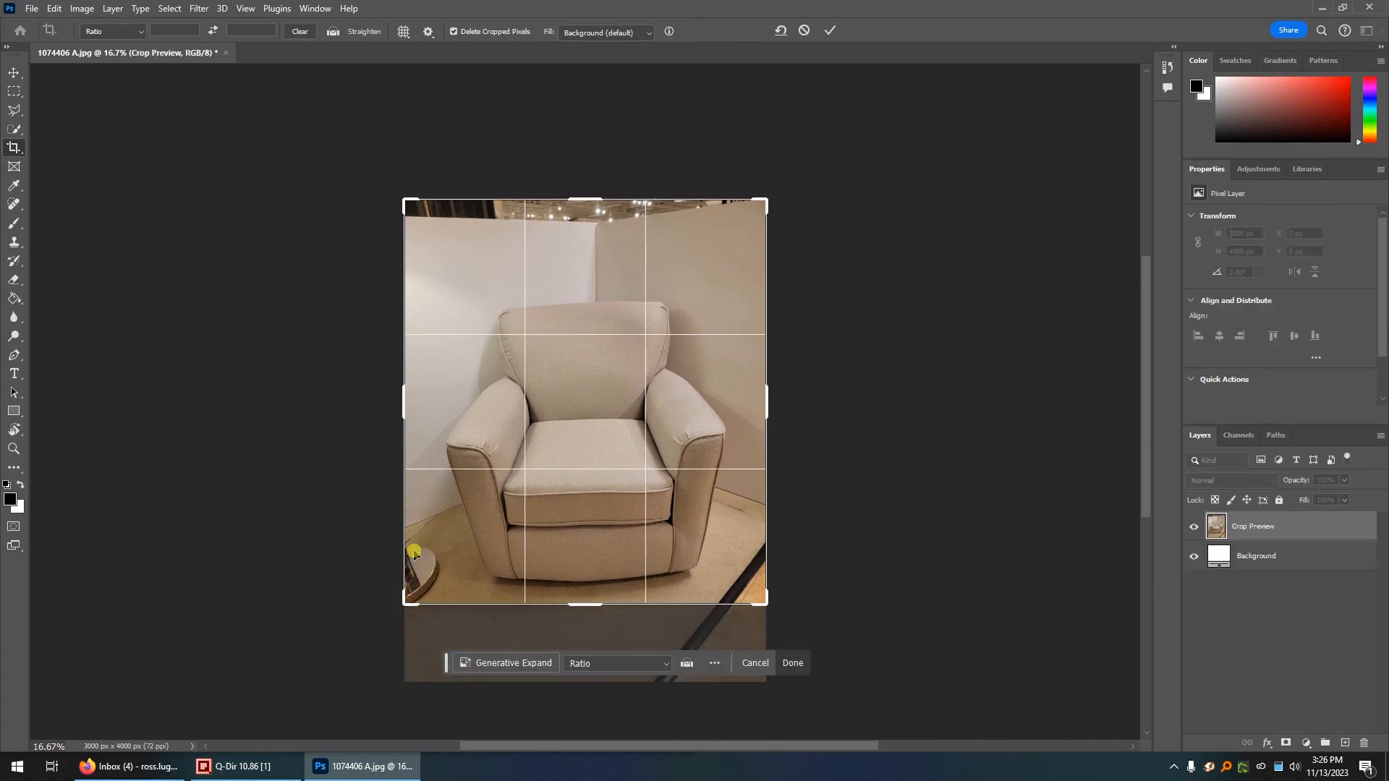
pyautogui.moveTo(403, 421); pyautogui.dragTo(425, 404)
pyautogui.moveTo(590, 207); pyautogui.dragTo(581, 243)
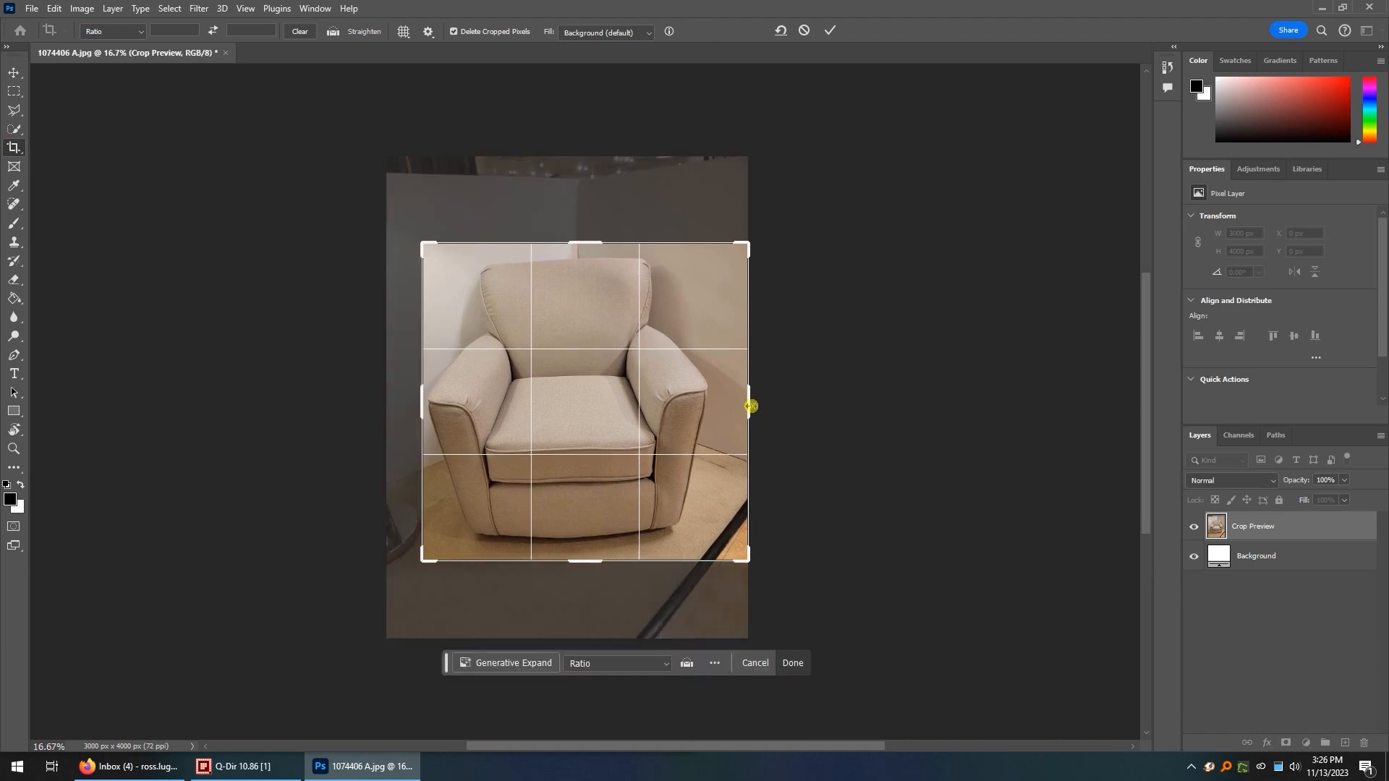
pyautogui.moveTo(748, 403); pyautogui.dragTo(735, 406)
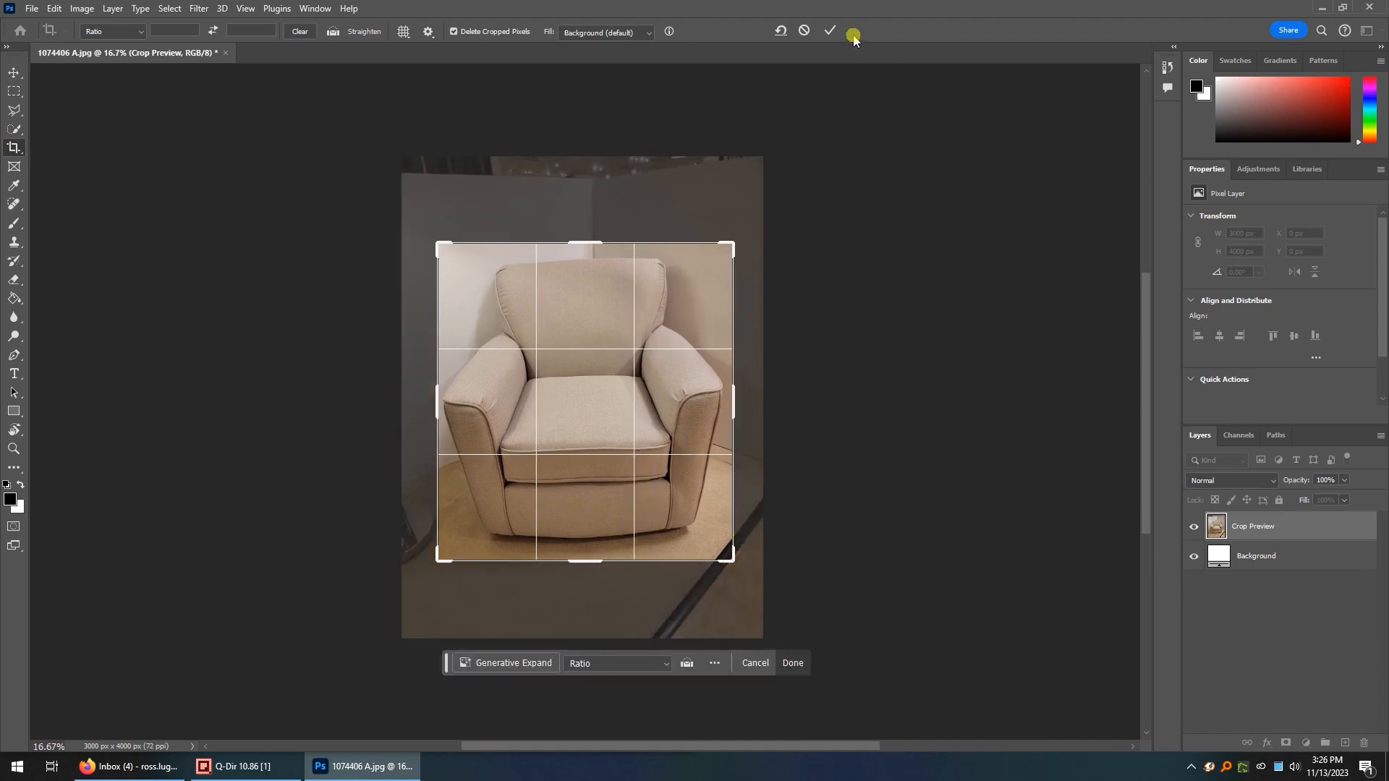
pyautogui.click(830, 31)
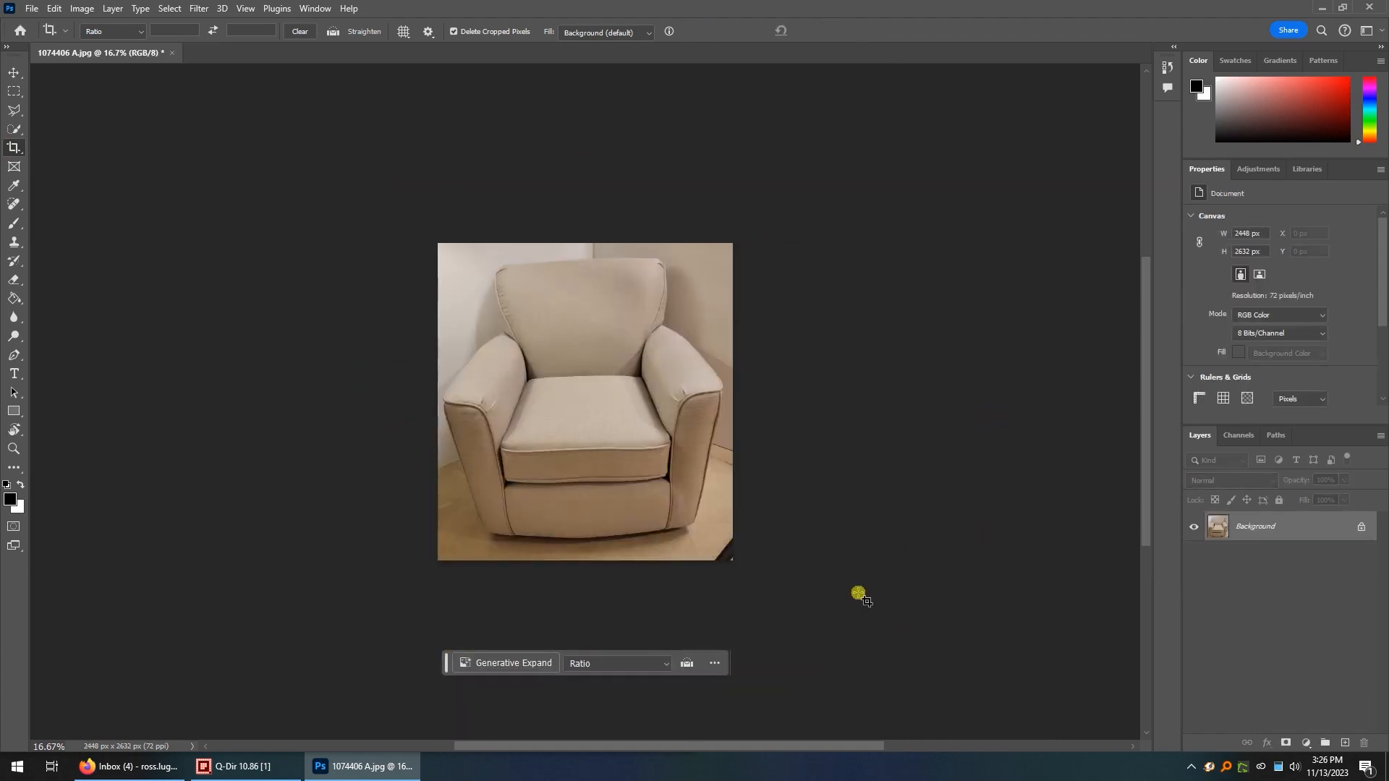
# Remove the background behind the armchair with the Move tool active.
pyautogui.press('v')
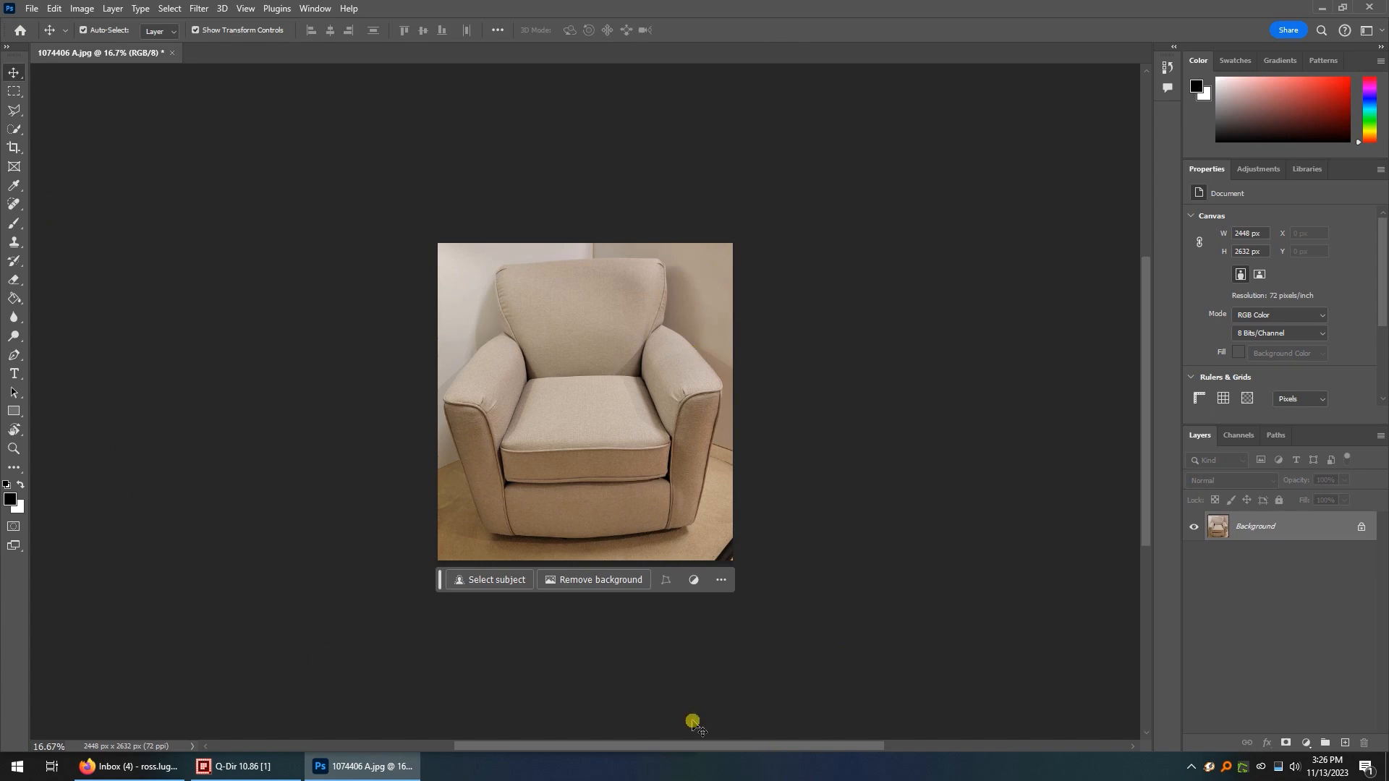
pyautogui.press('v')
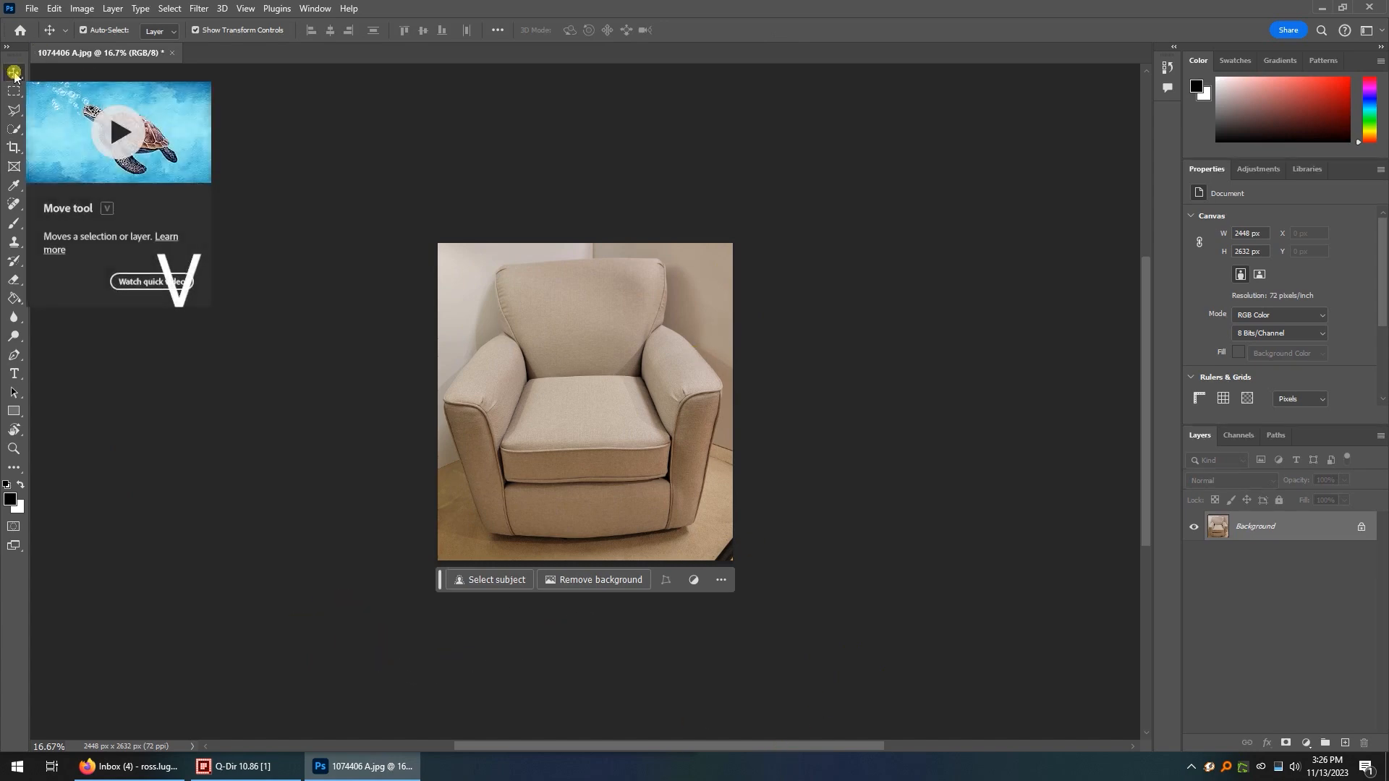
pyautogui.click(598, 584)
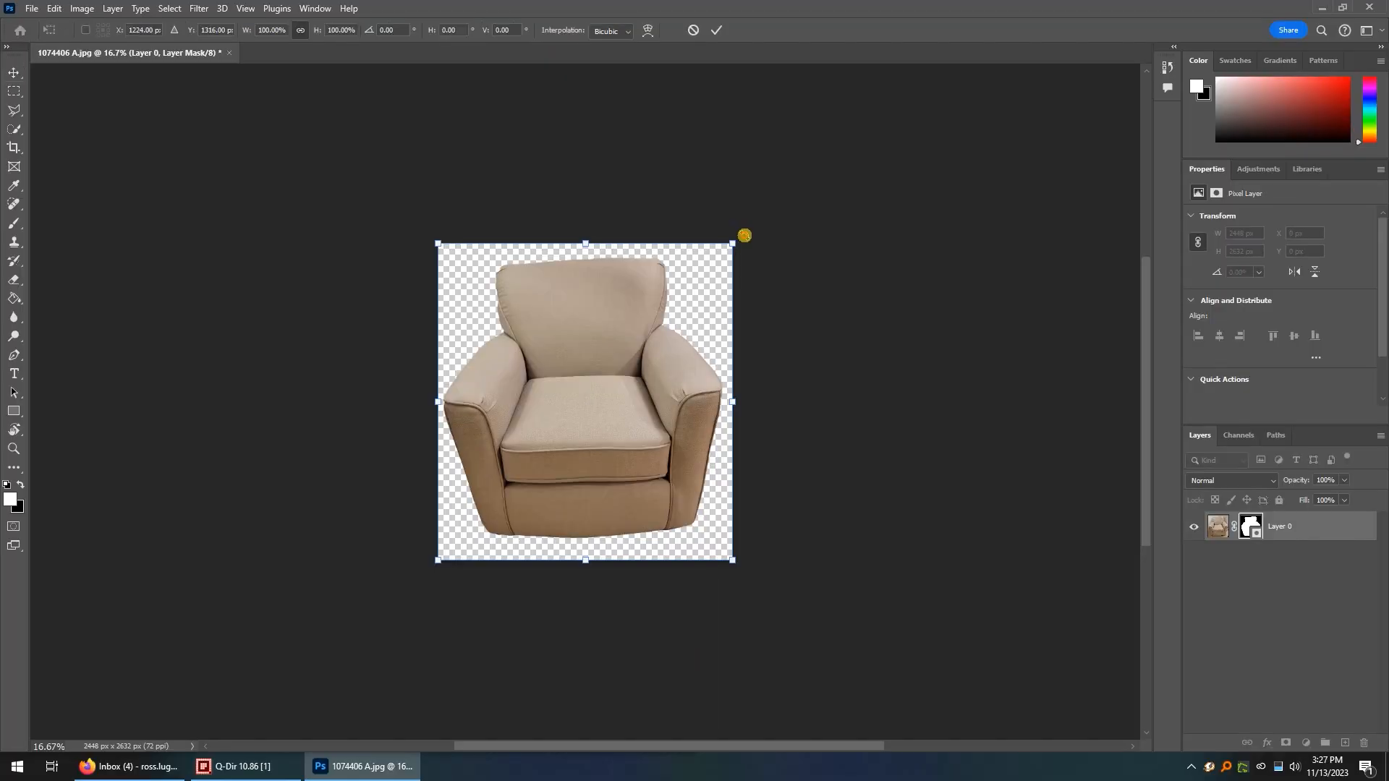
# Straighten the armchair by rotating its layer about 2.3° clockwise, apply the transform and deselect the layer.
pyautogui.moveTo(730, 242); pyautogui.dragTo(754, 287)
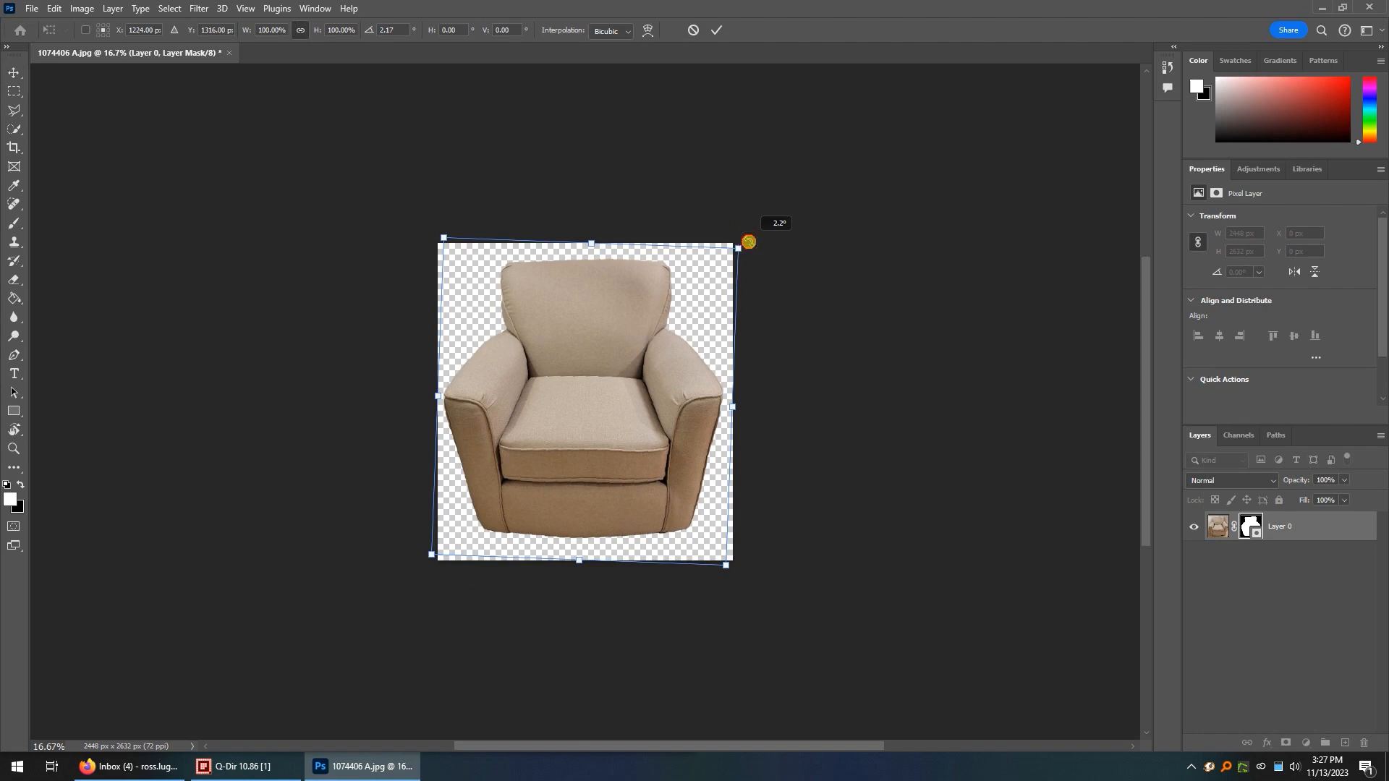
pyautogui.moveTo(748, 242); pyautogui.dragTo(750, 242)
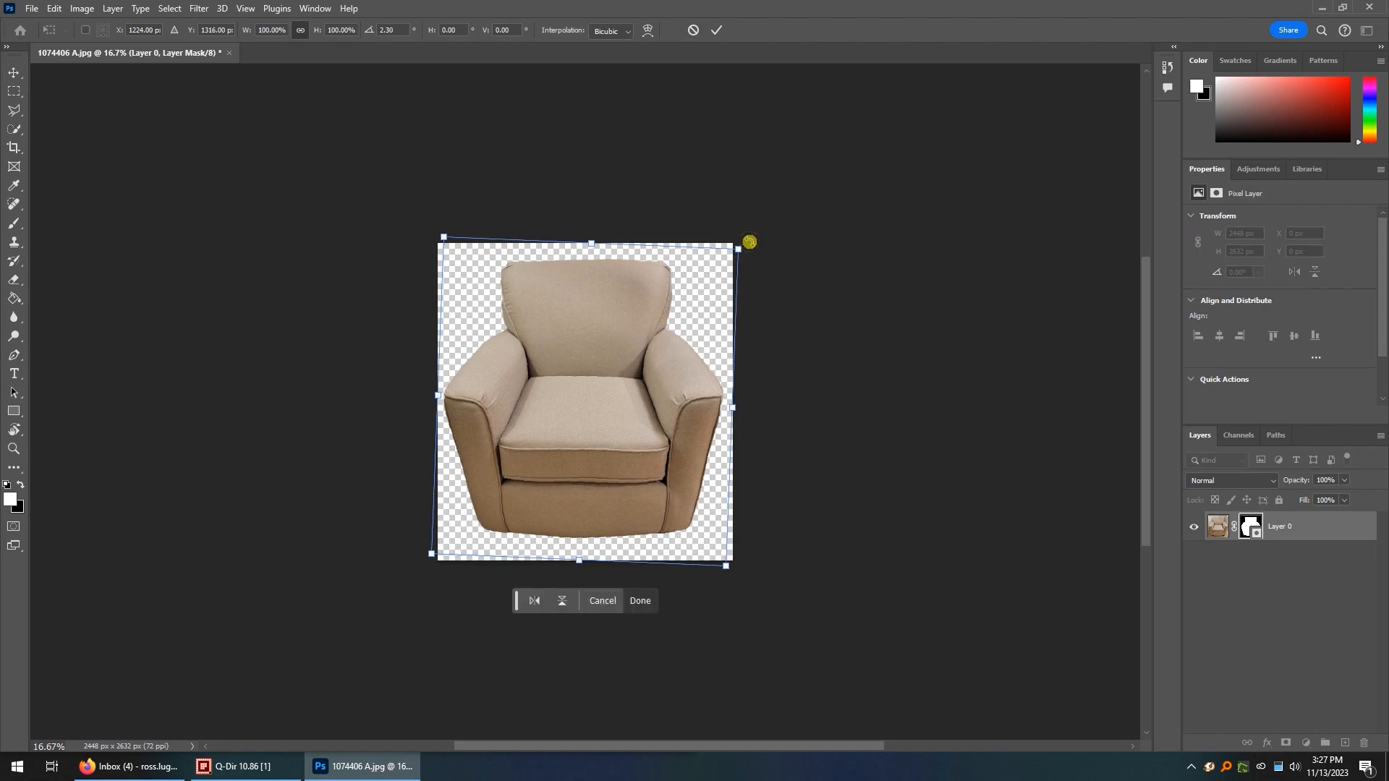
pyautogui.click(641, 602)
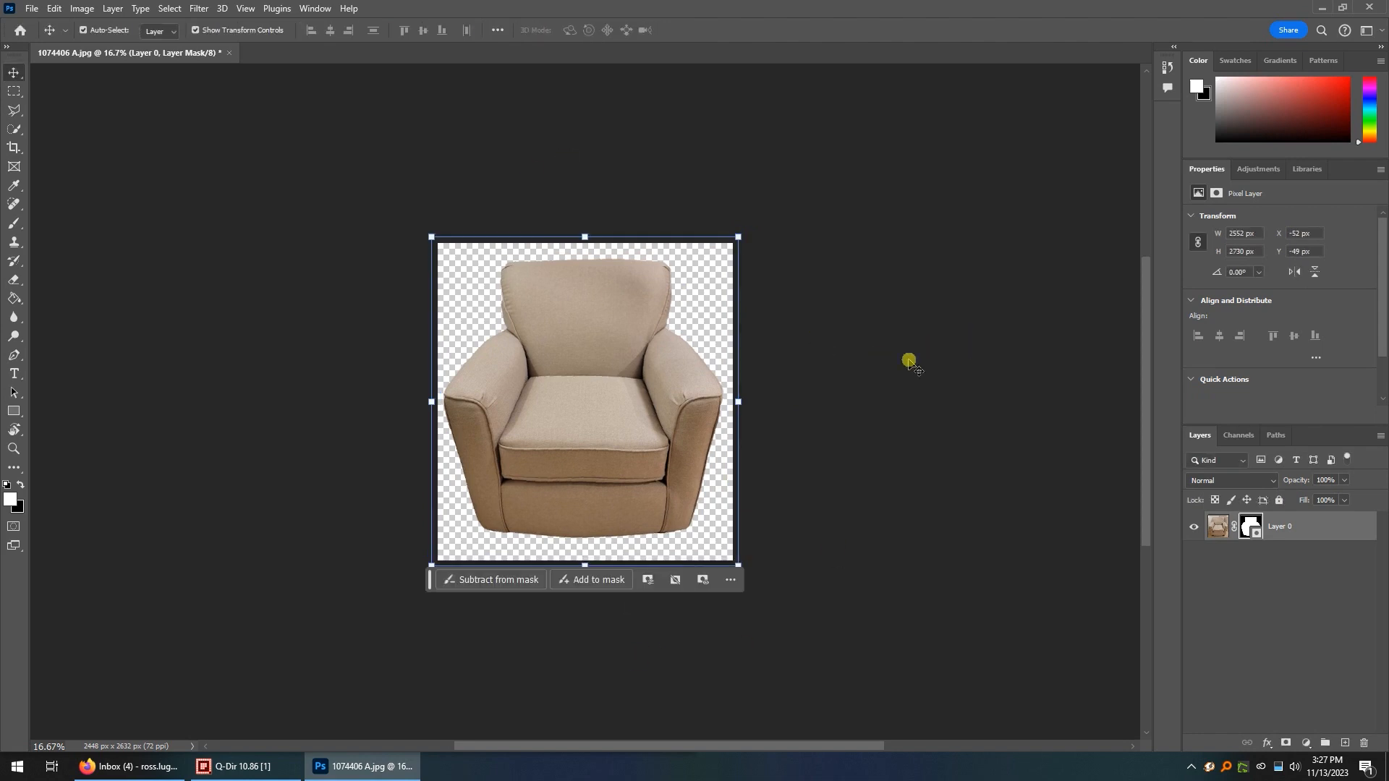
pyautogui.click(913, 384)
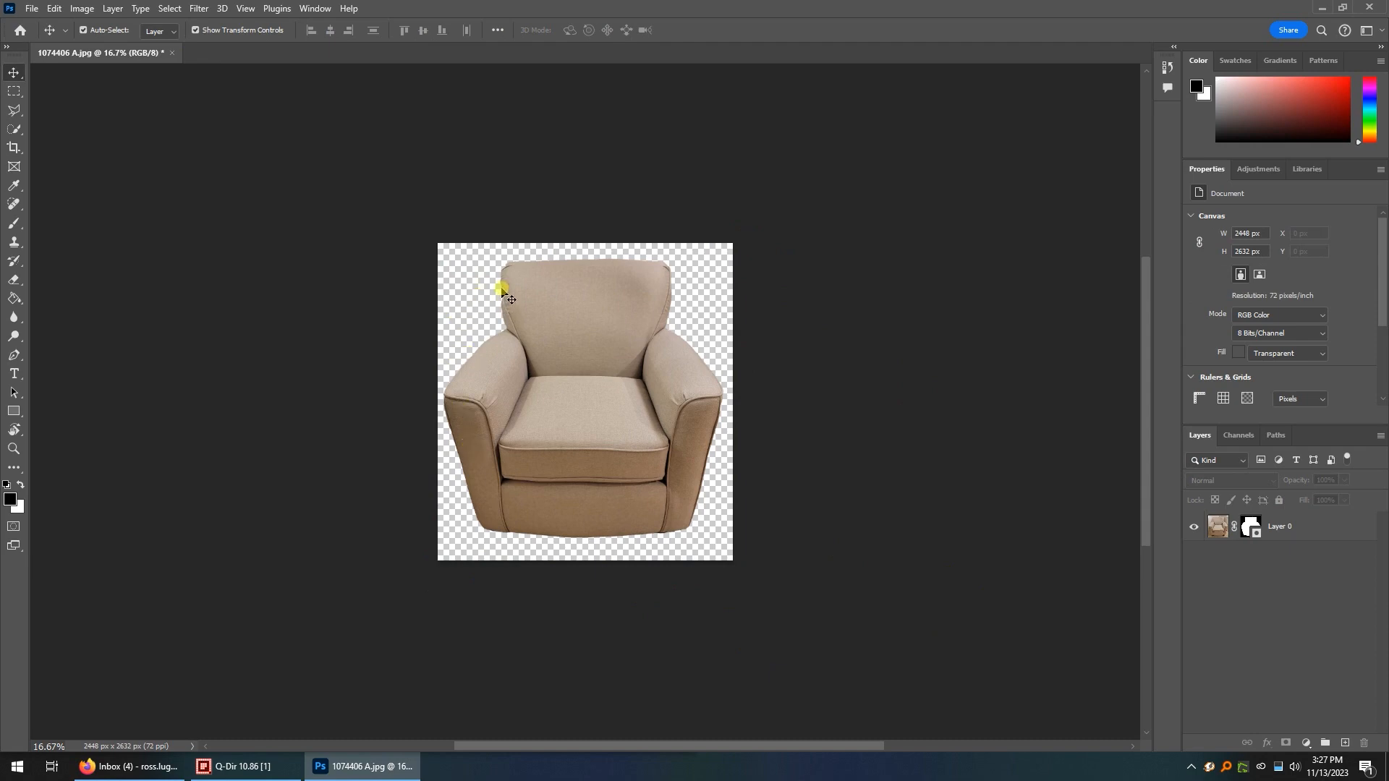
# Open Layer 0's mask in Select and Mask and show it in the Onion Skin view.
pyautogui.scroll(6, 504, 293)
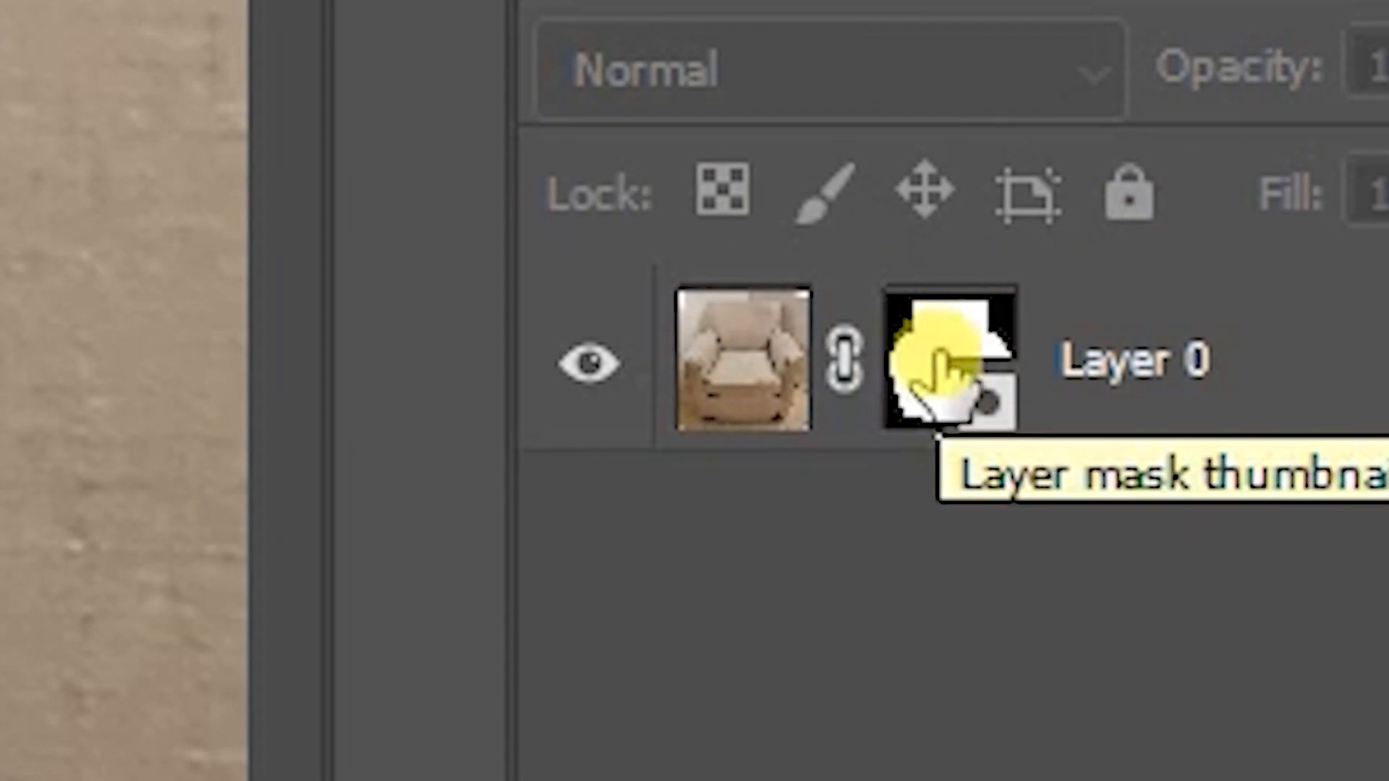
pyautogui.click(939, 355)
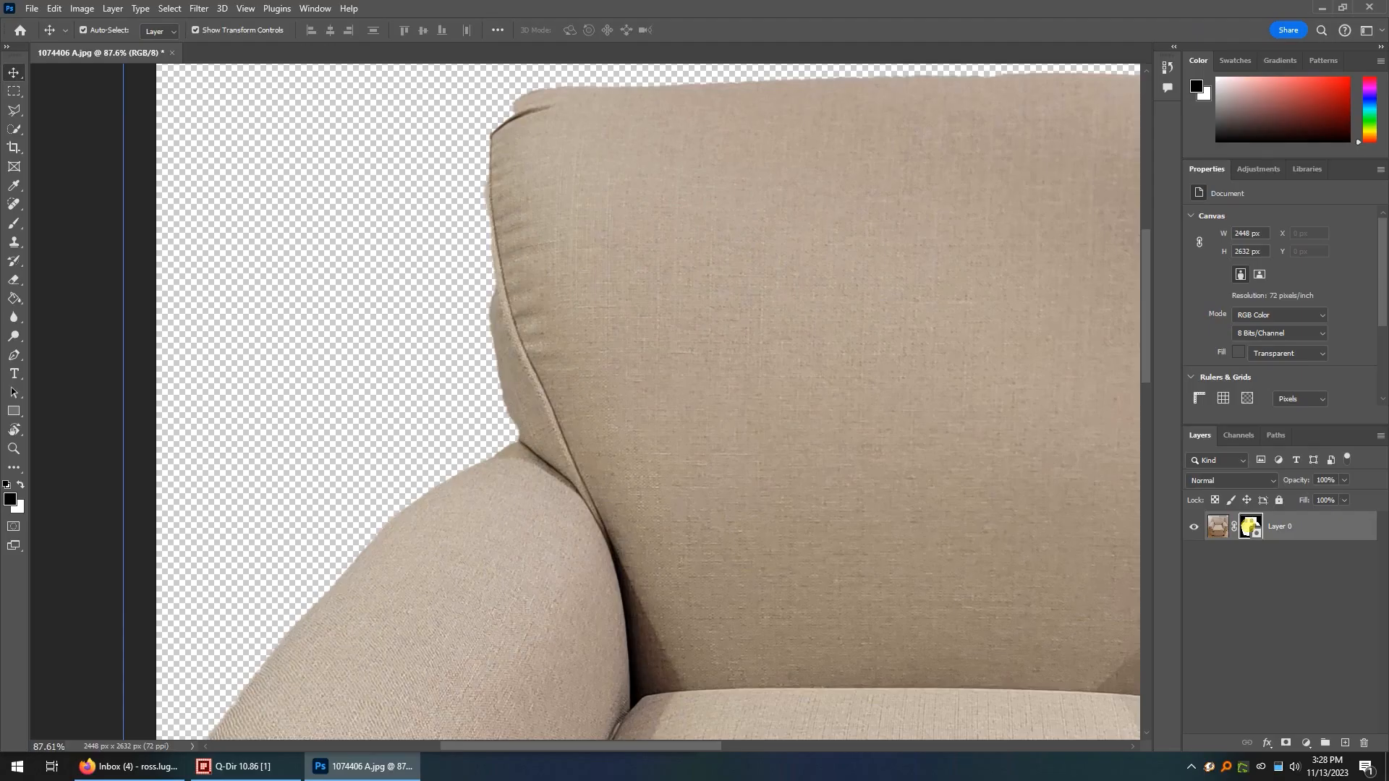
pyautogui.hotkey('ctrl', 'alt', 'r')
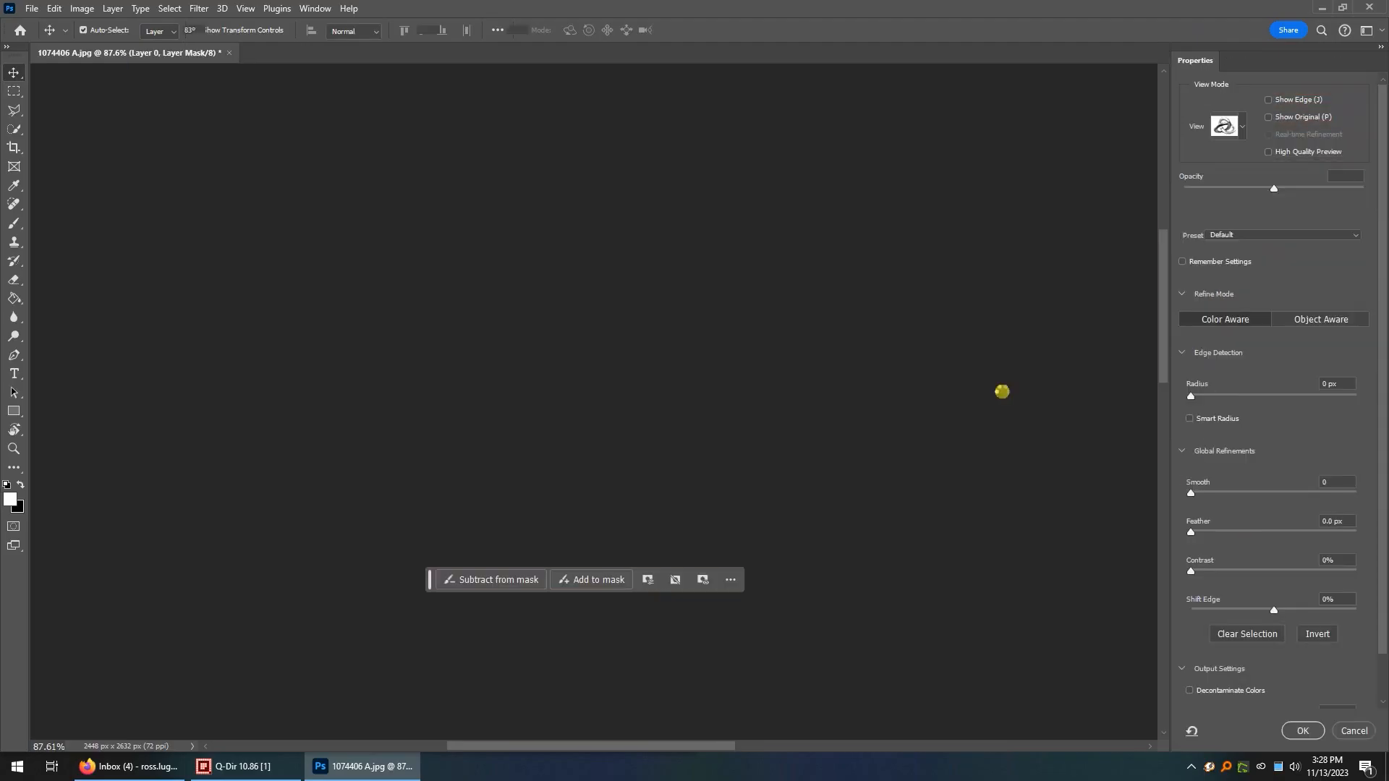
pyautogui.press('o')
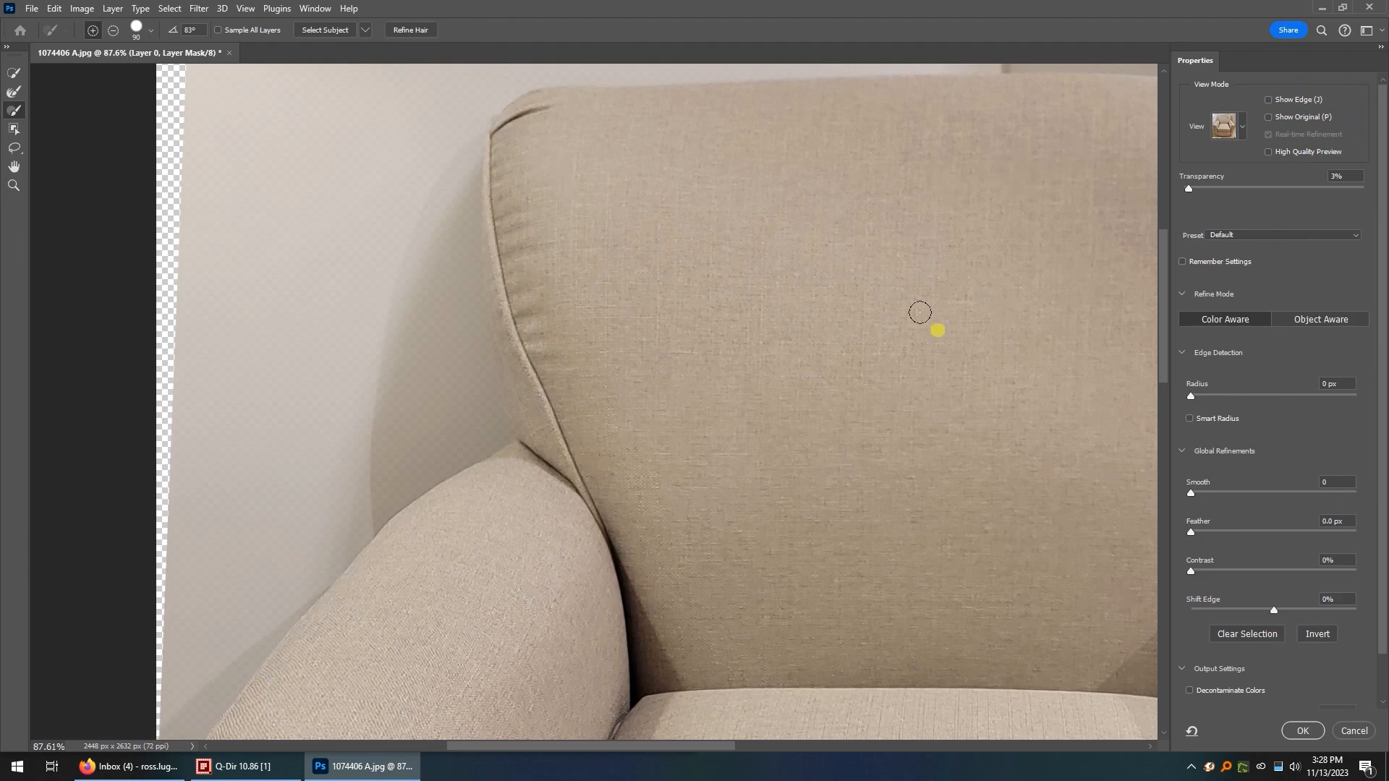
pyautogui.scroll(-3, 917, 323)
pyautogui.hscroll(6, 872, 455)
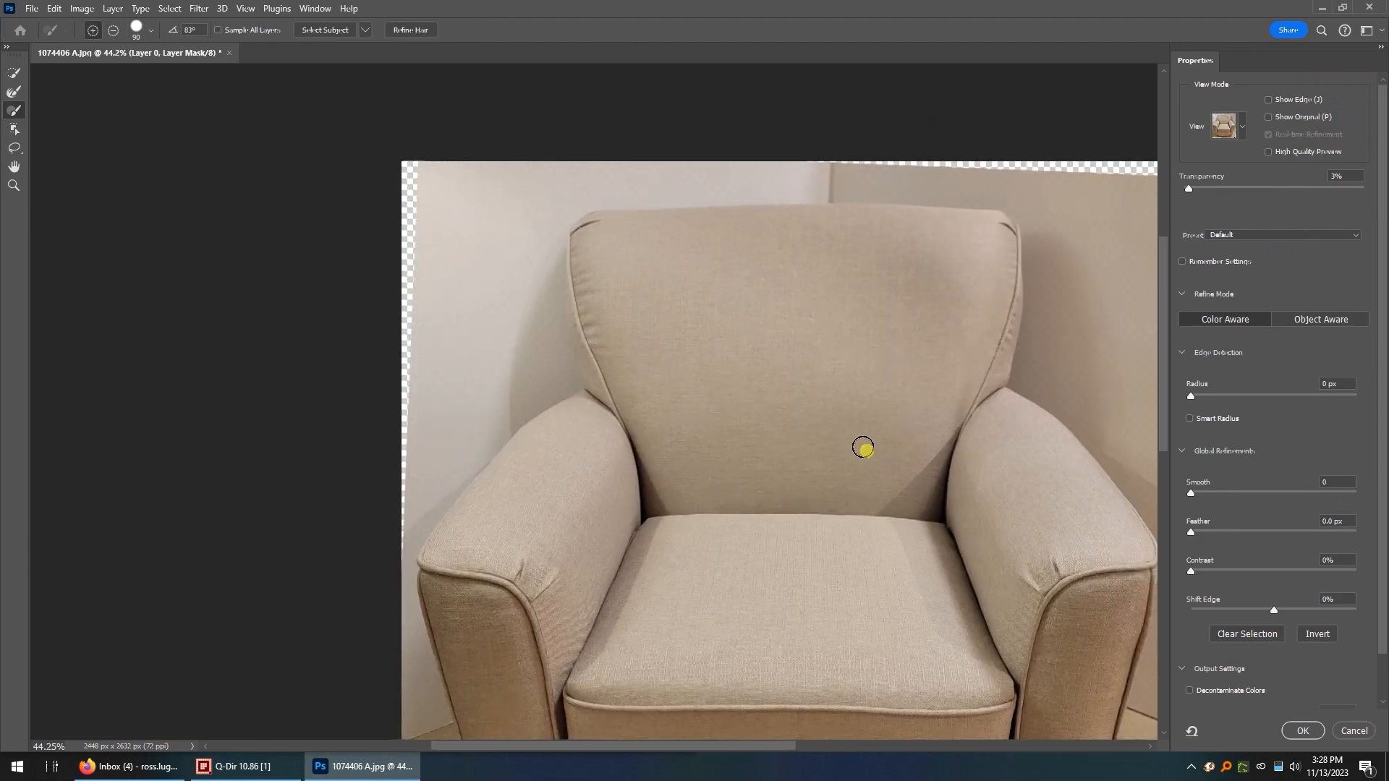
pyautogui.scroll(-1, 814, 459)
pyautogui.scroll(-1, 814, 460)
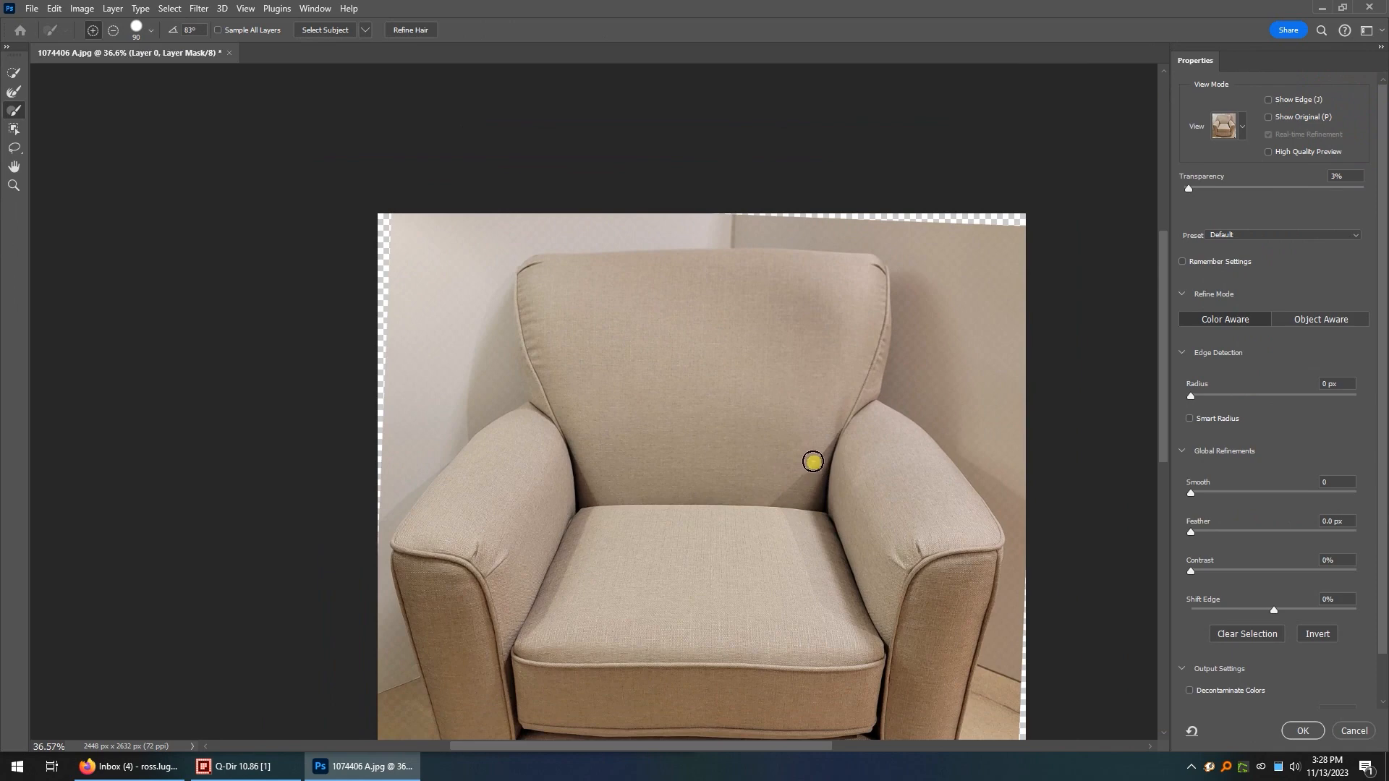
# Set the Onion Skin view's transparency to 12%.
pyautogui.click(1239, 129)
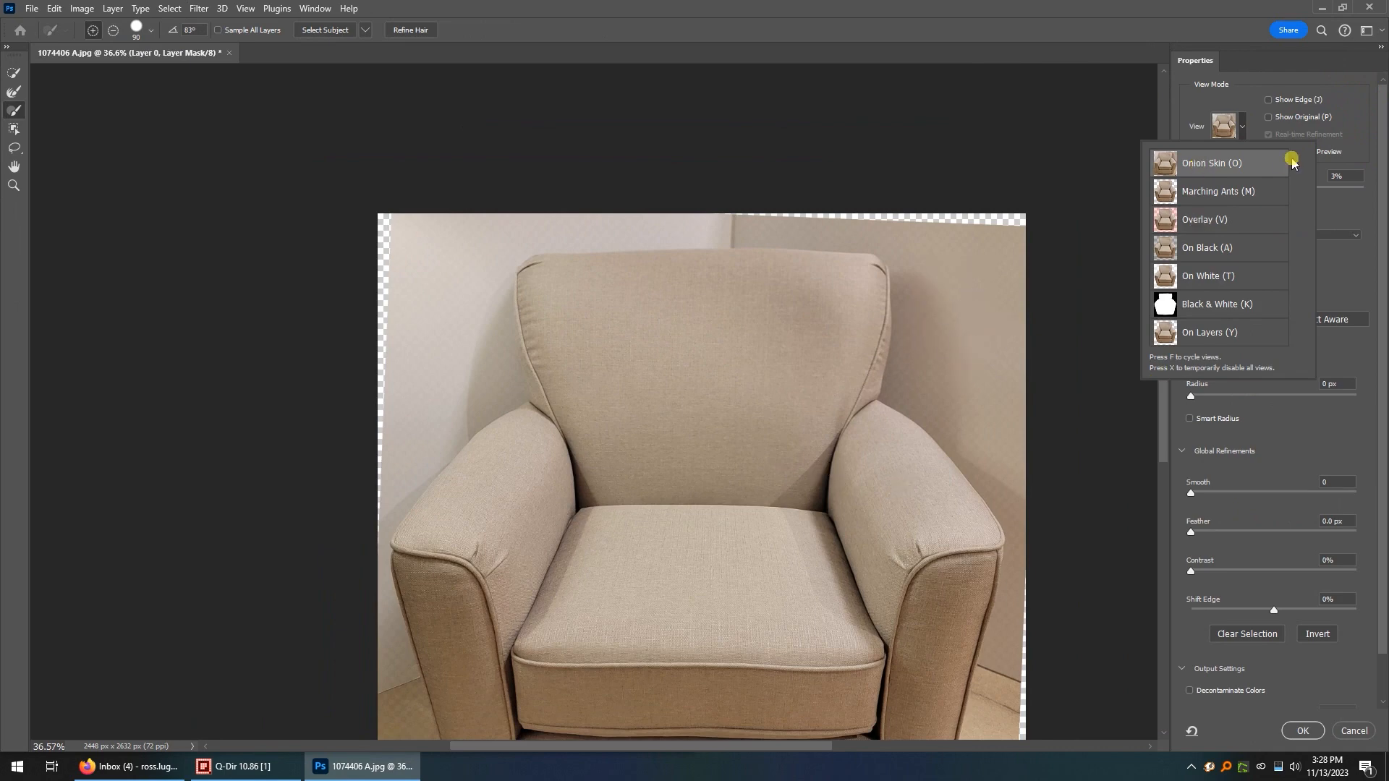
pyautogui.click(1233, 103)
pyautogui.moveTo(1199, 190)
pyautogui.mouseDown()
pyautogui.moveTo(1353, 183)
pyautogui.moveTo(1205, 190)
pyautogui.mouseUp()
pyautogui.click(1242, 135)
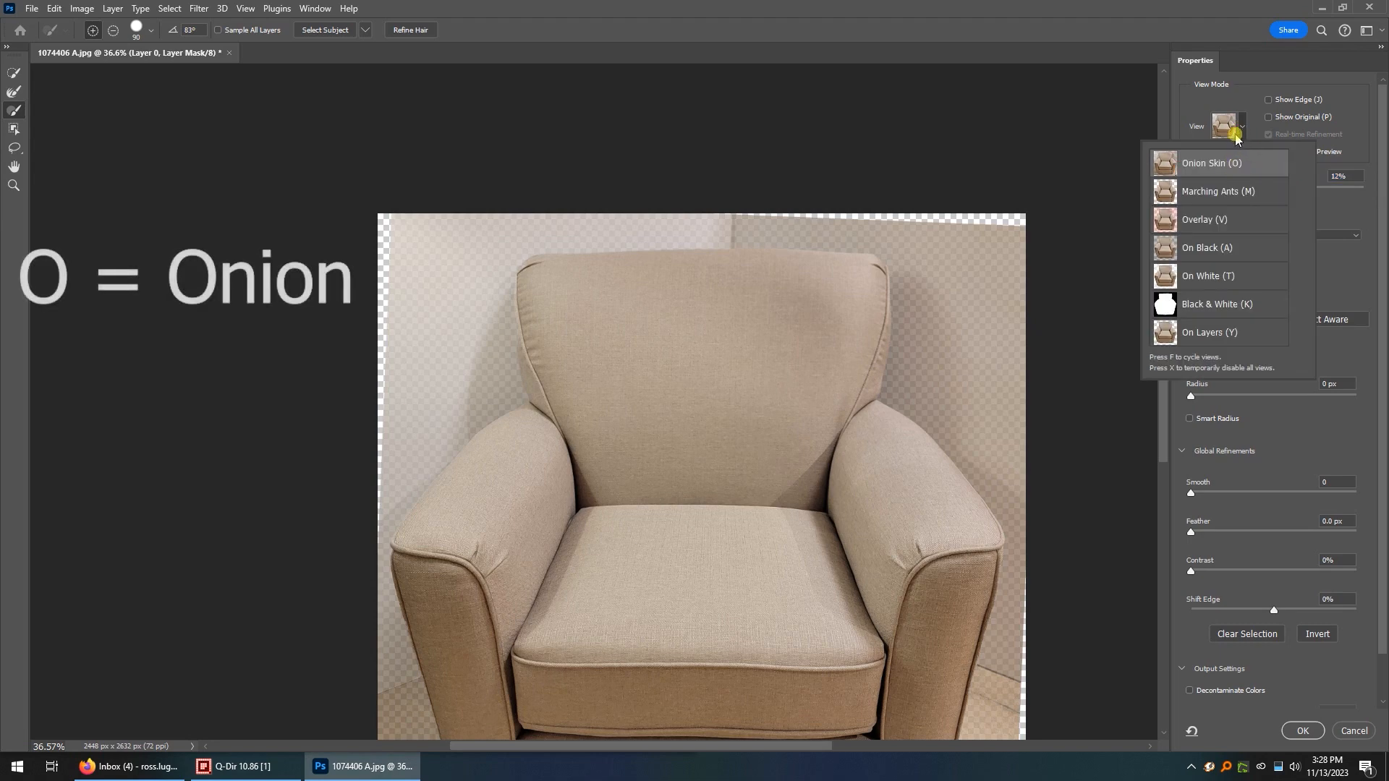
pyautogui.click(1230, 128)
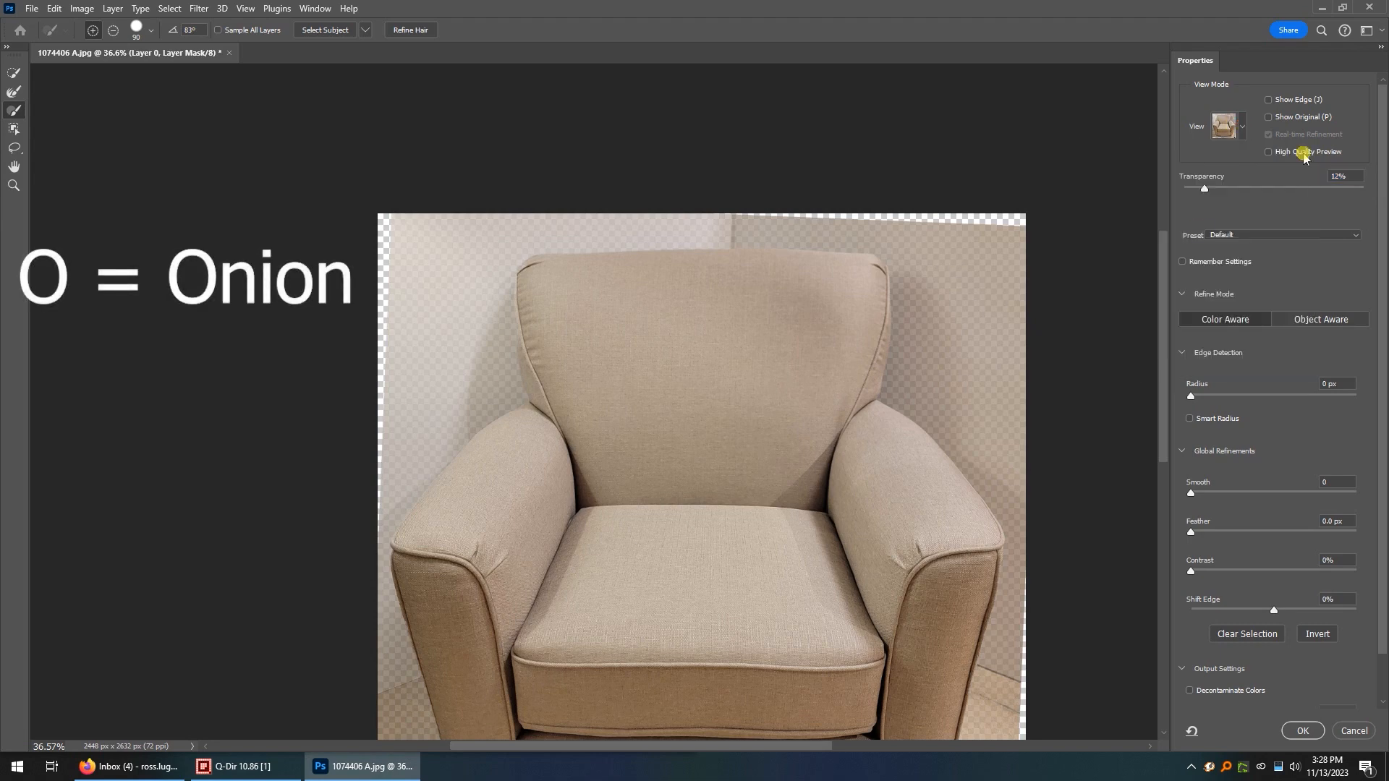
# Switch the mask preview to the Overlay view and inspect the edge of the chair's backrest.
pyautogui.click(1238, 127)
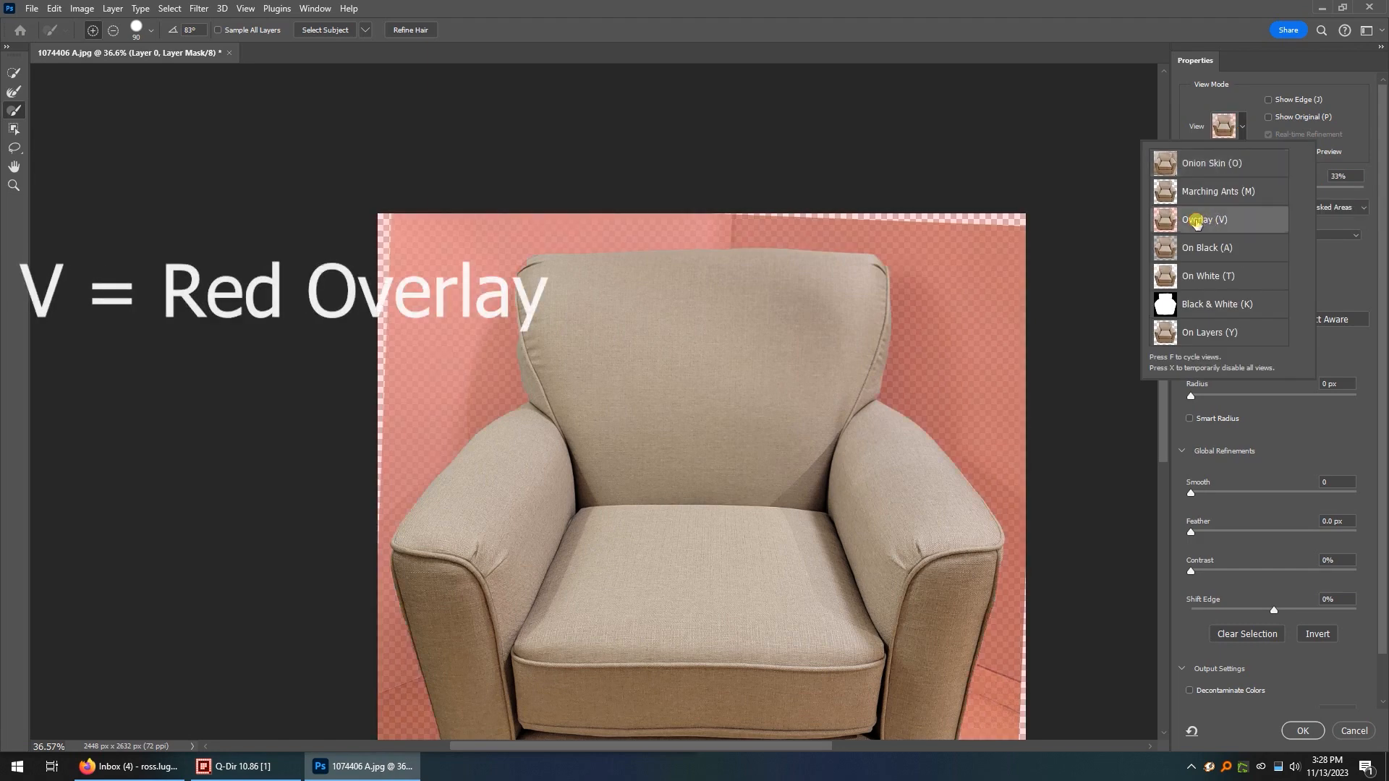
pyautogui.click(1243, 225)
pyautogui.scroll(-4, 1096, 510)
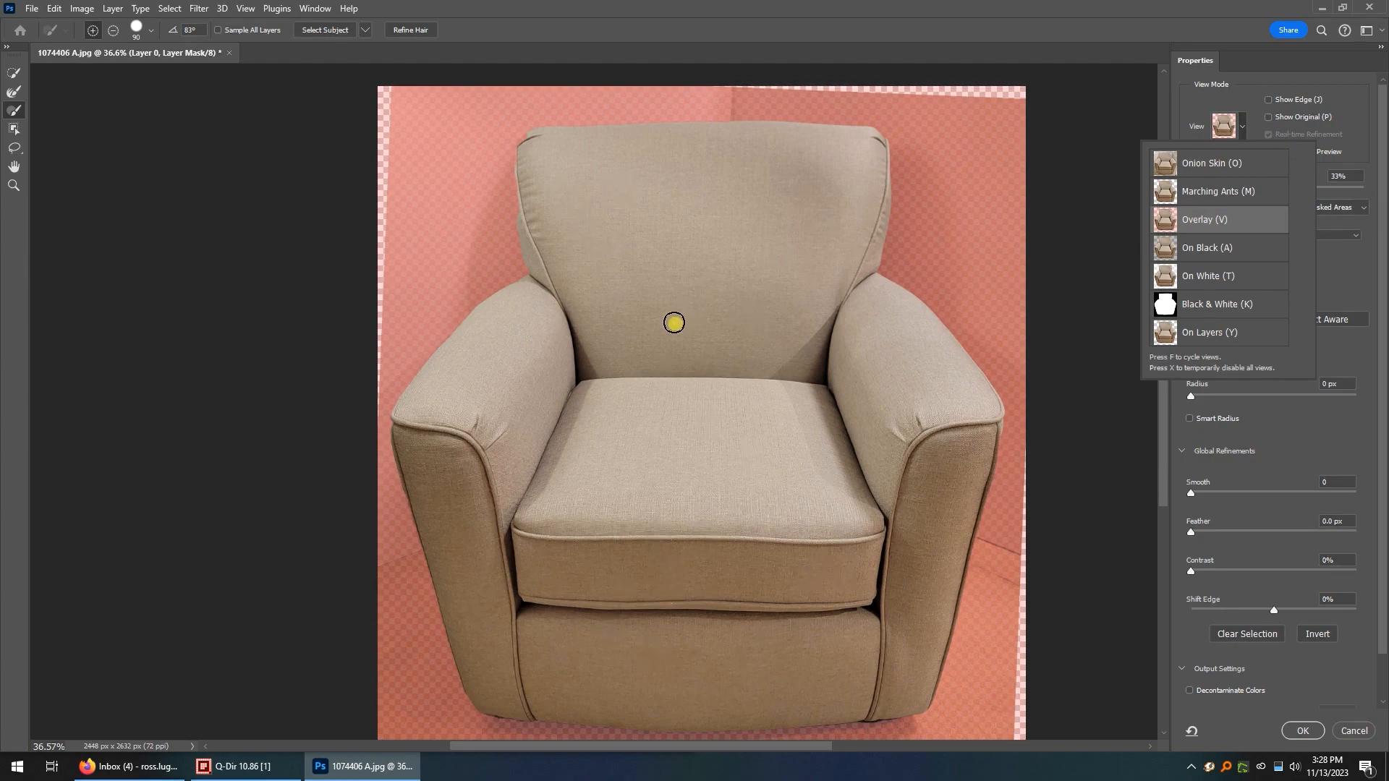
pyautogui.scroll(10, 550, 232)
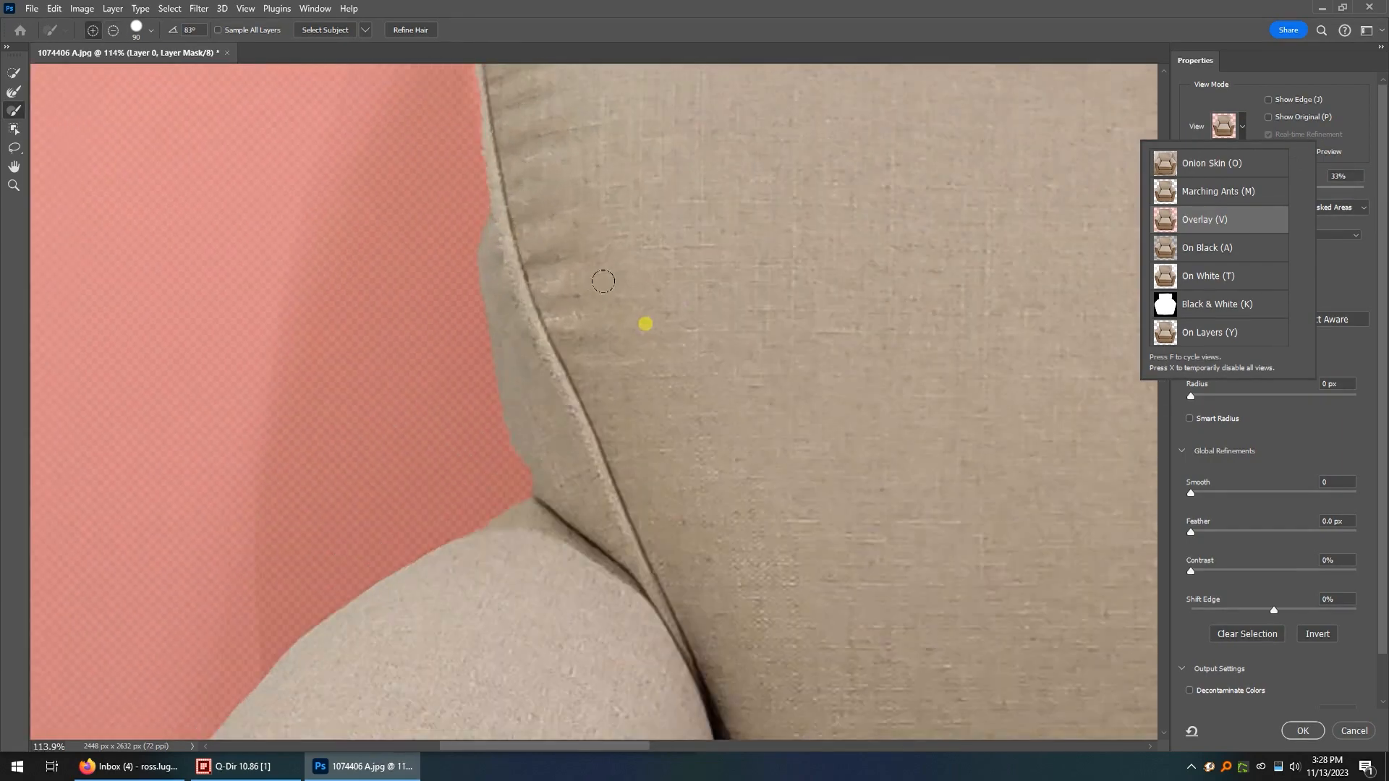
pyautogui.scroll(5, 630, 311)
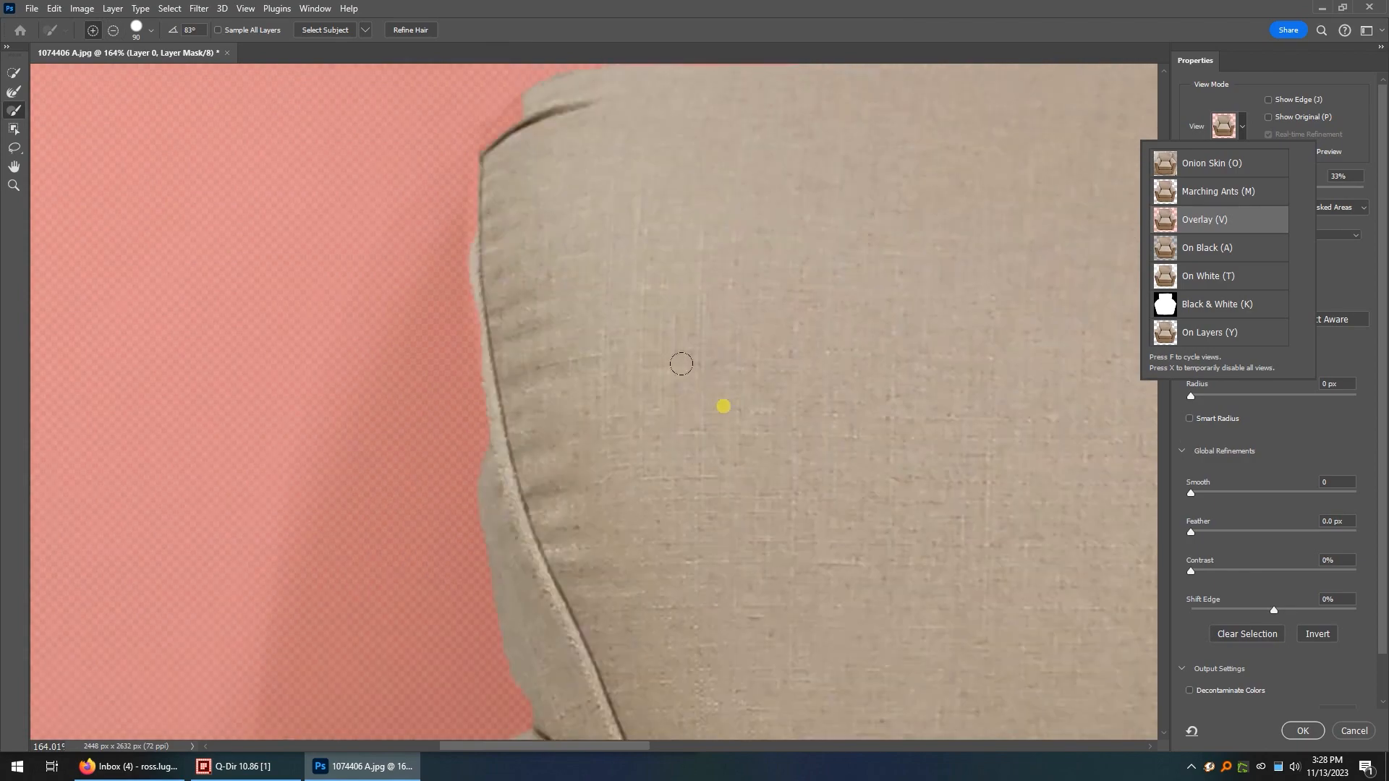
pyautogui.scroll(-6, 663, 383)
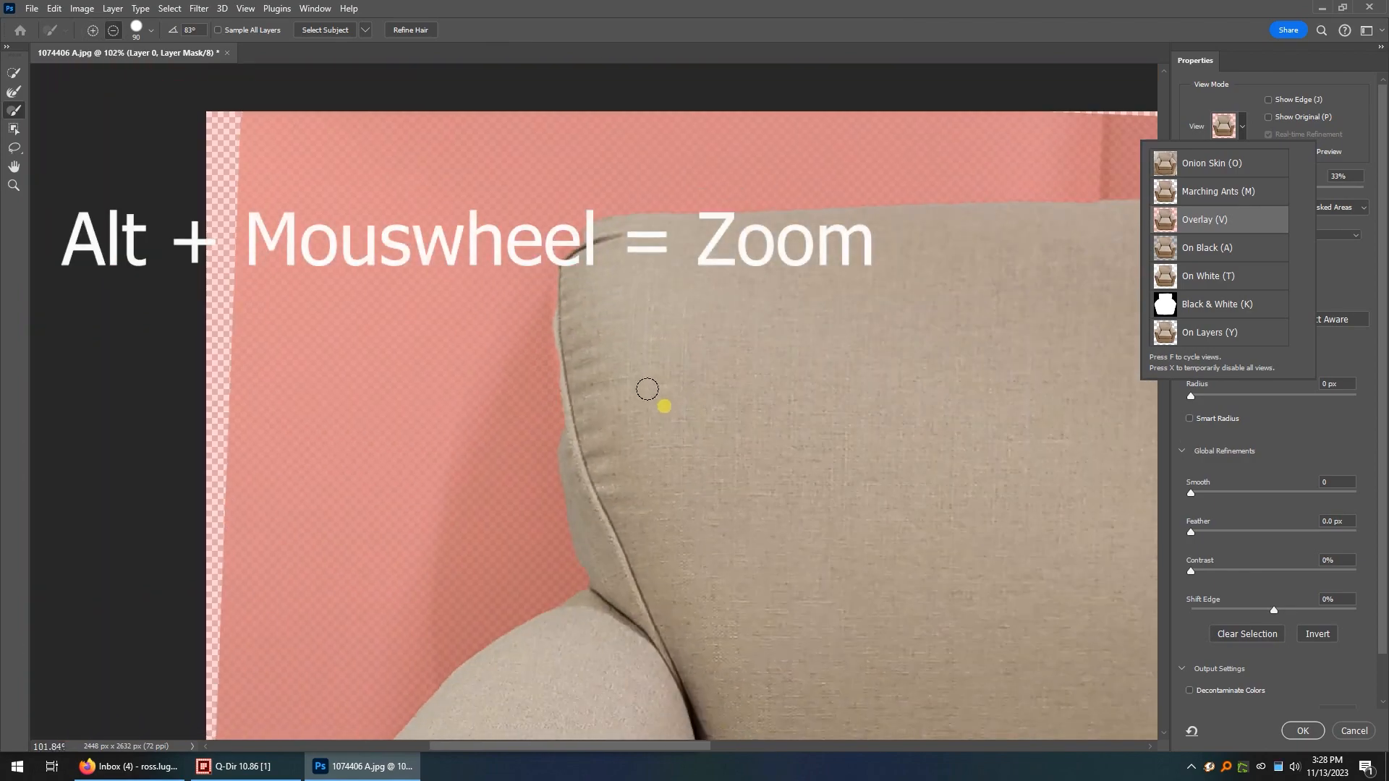
pyautogui.scroll(6, 663, 410)
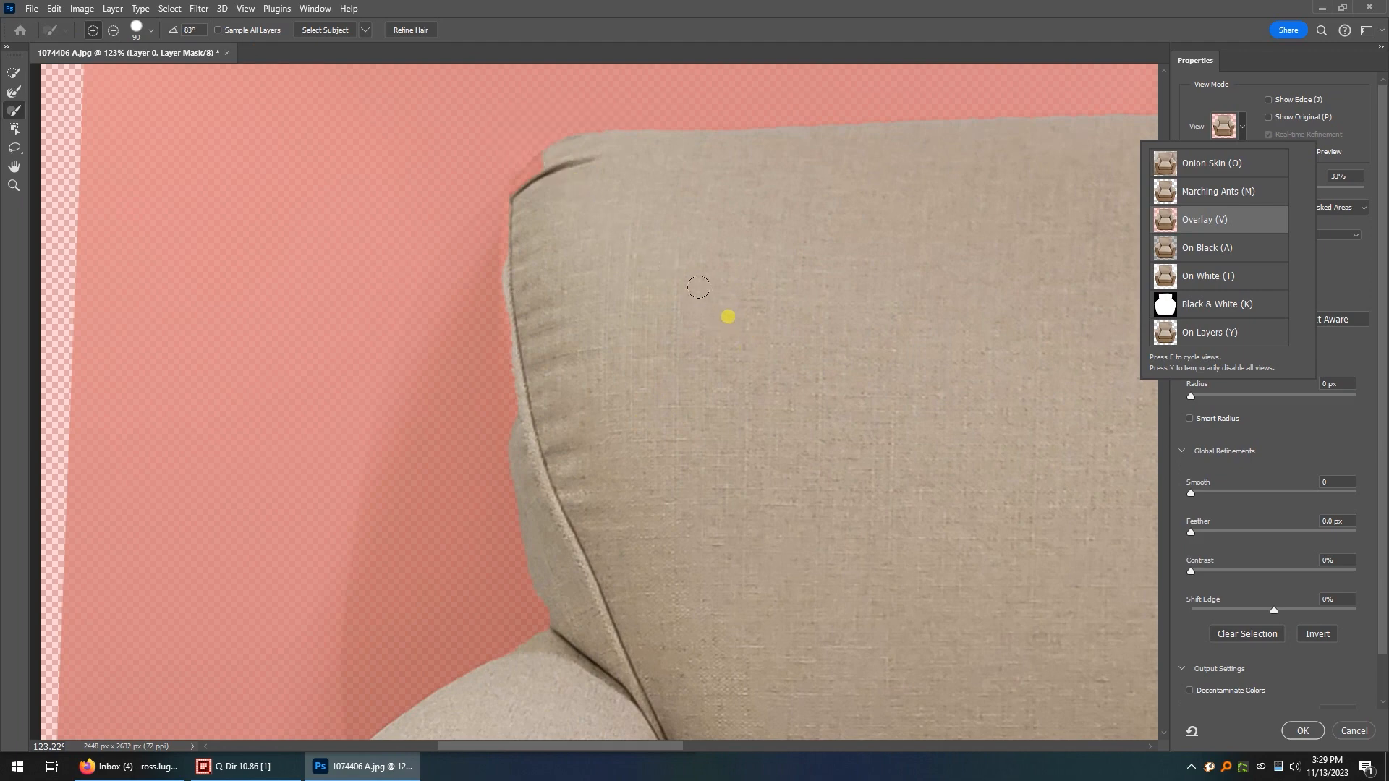
pyautogui.click(709, 324)
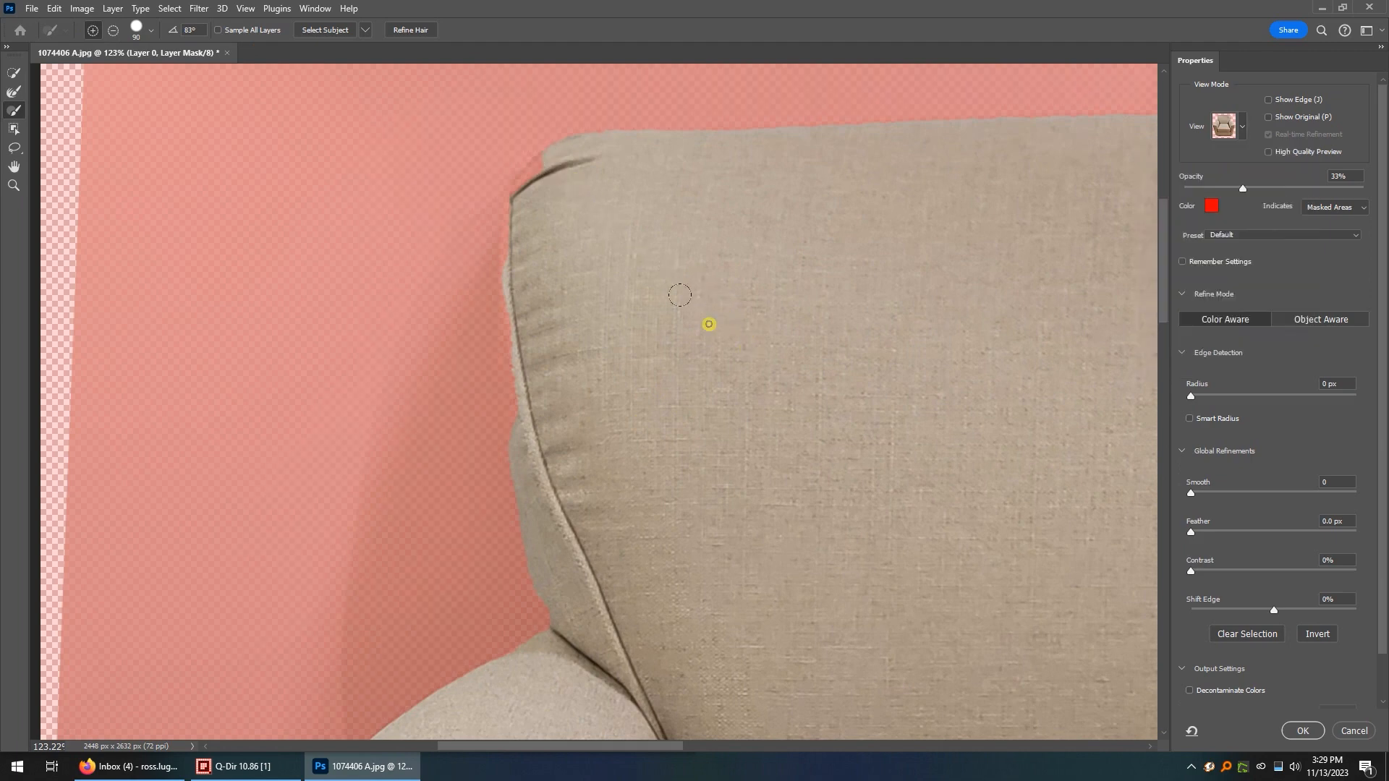
# Set the brush size to 37 px, enlarge it to 70 px, and turn on Show Original.
pyautogui.rightClick(709, 324)
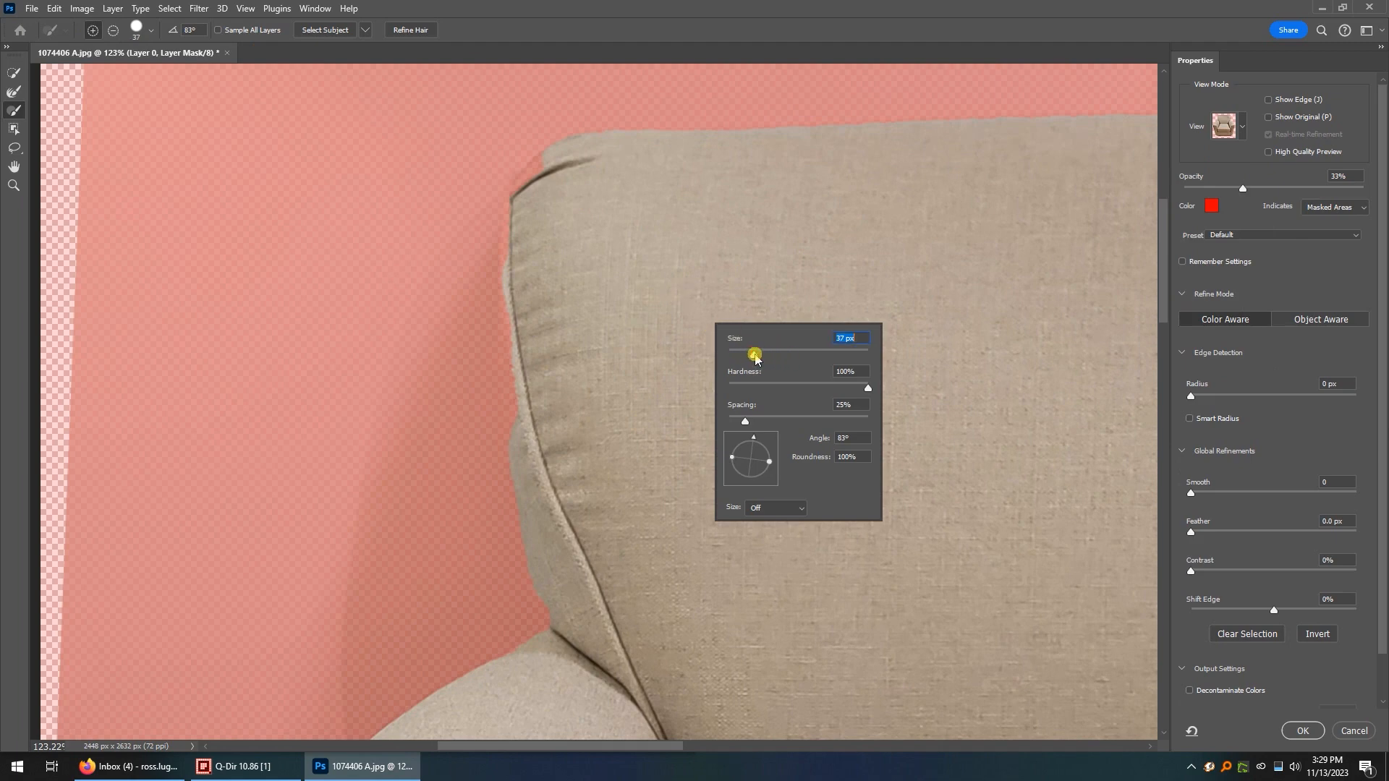
pyautogui.click(653, 251)
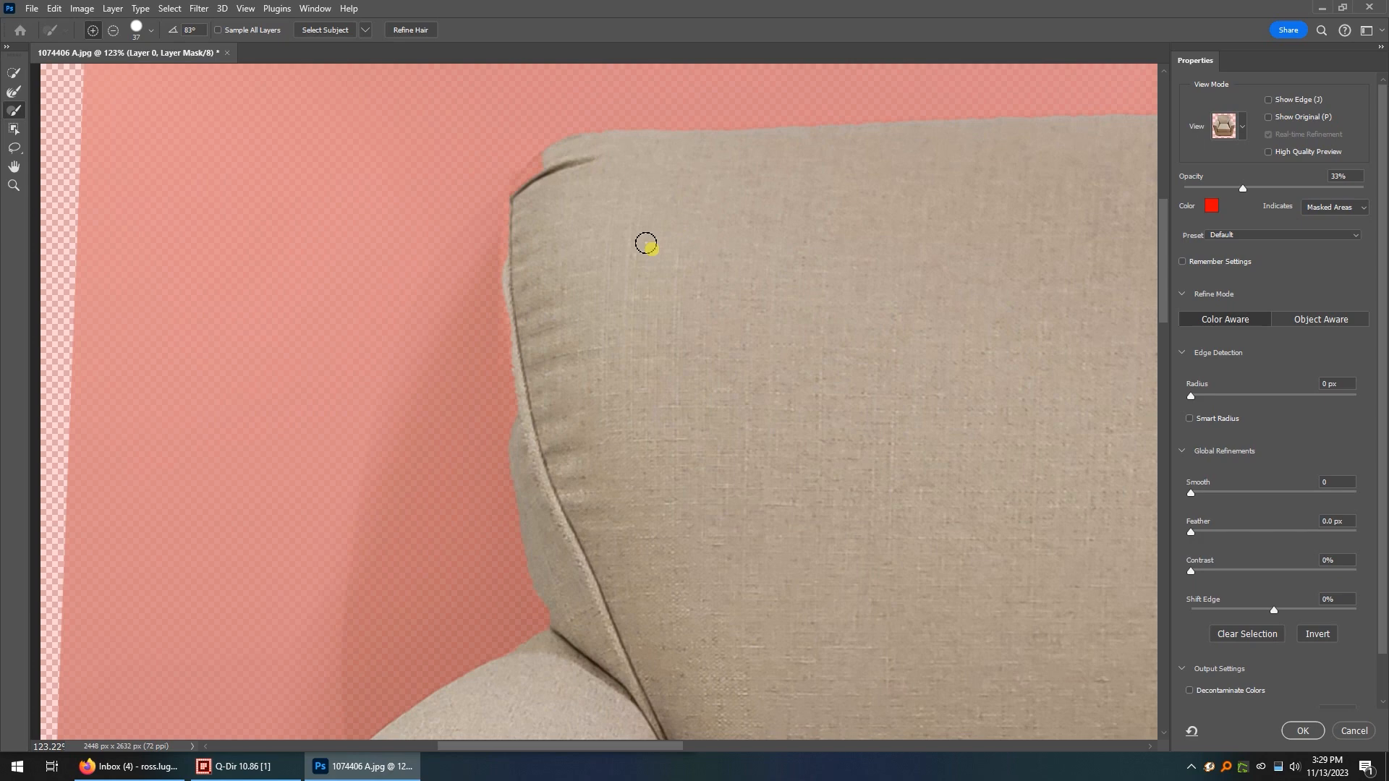
pyautogui.press(']')
pyautogui.press(']')
pyautogui.press(']')
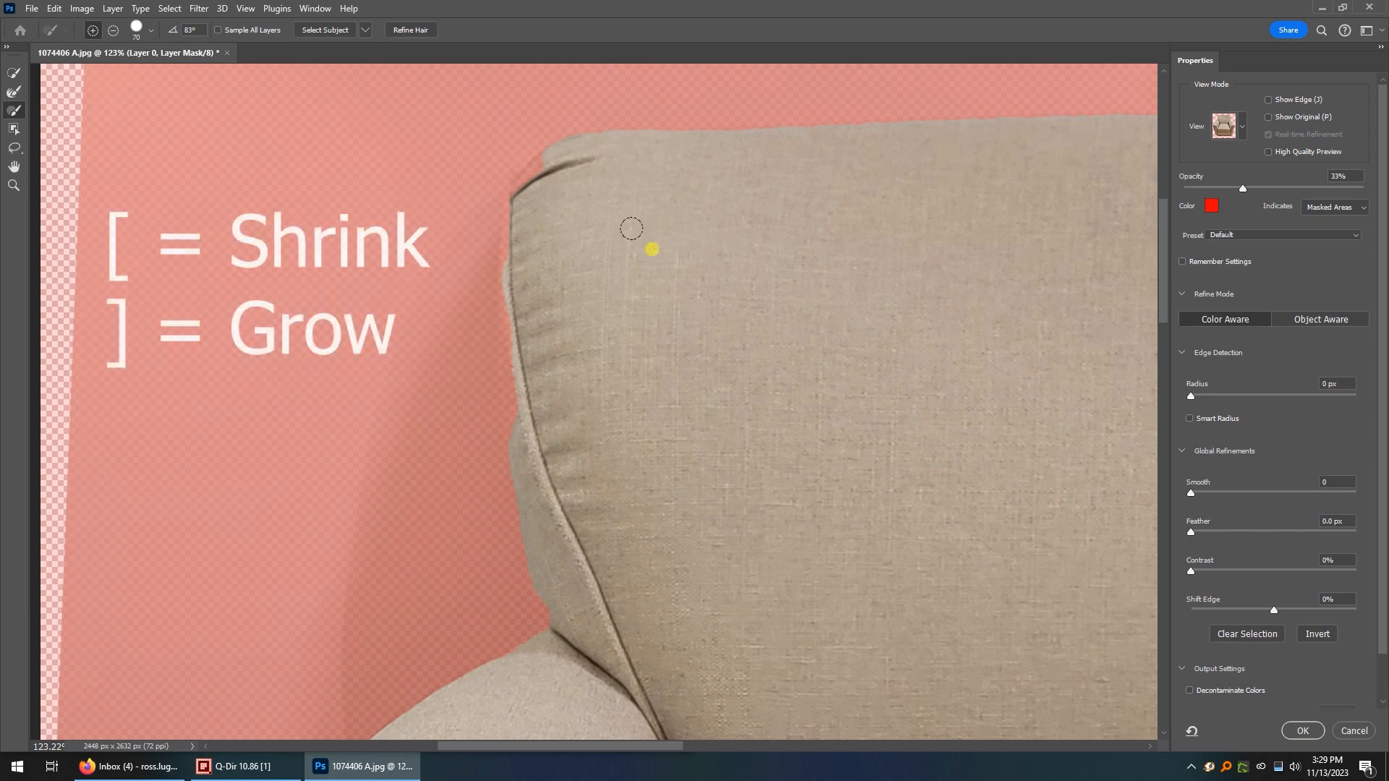
pyautogui.press('p')
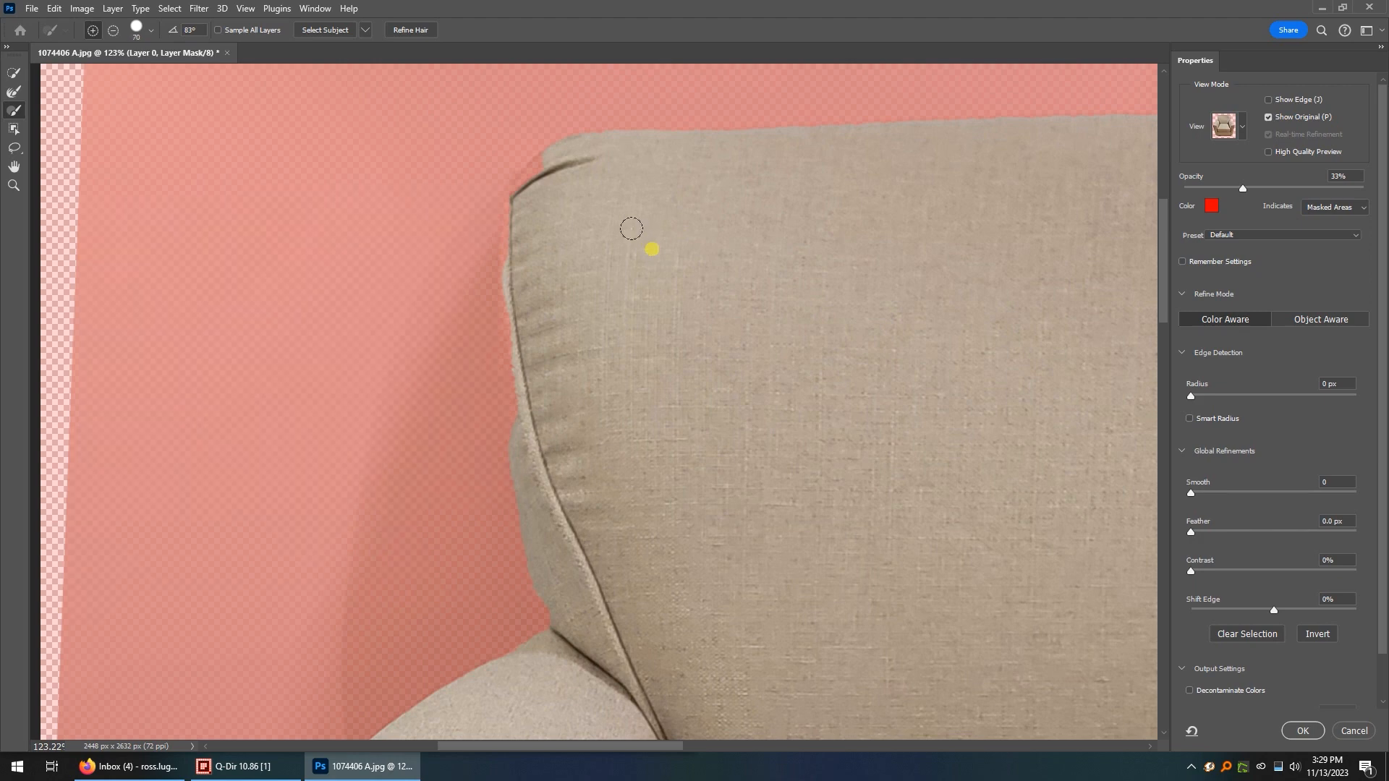
# Paint the backrest's missing upper-left corner and piping back into the mask with a 25 px brush and Show Original off.
pyautogui.press('[')
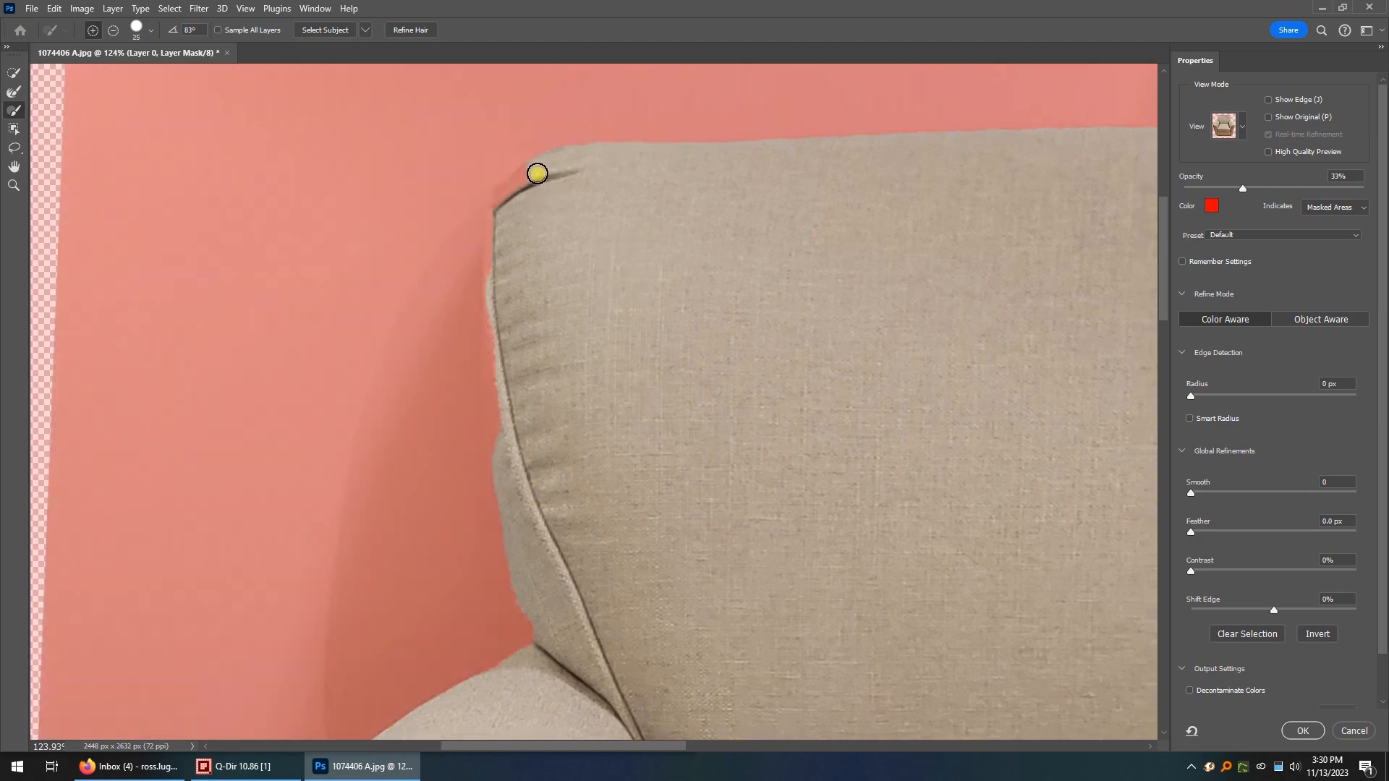
pyautogui.moveTo(537, 173)
pyautogui.mouseDown()
pyautogui.moveTo(521, 180)
pyautogui.moveTo(499, 245)
pyautogui.mouseUp()
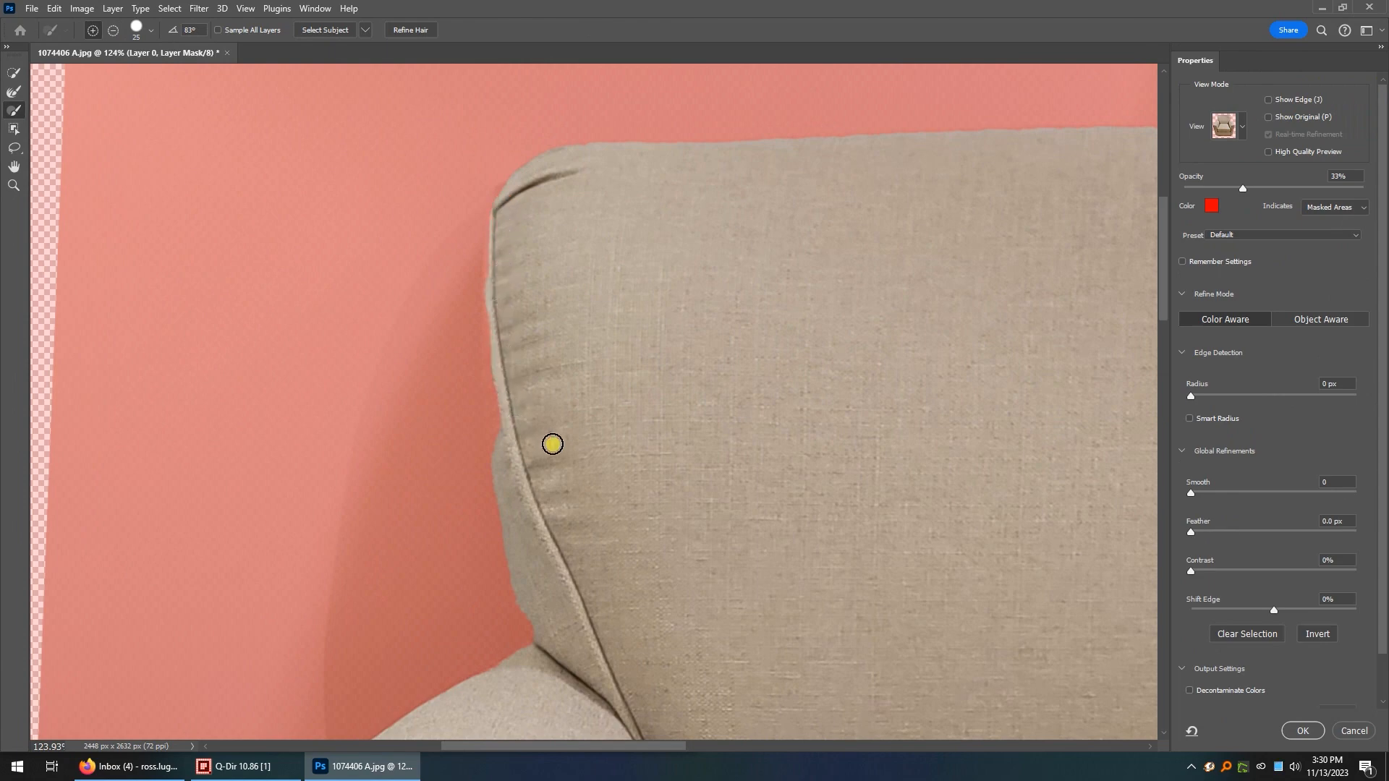
pyautogui.scroll(3, 500, 280)
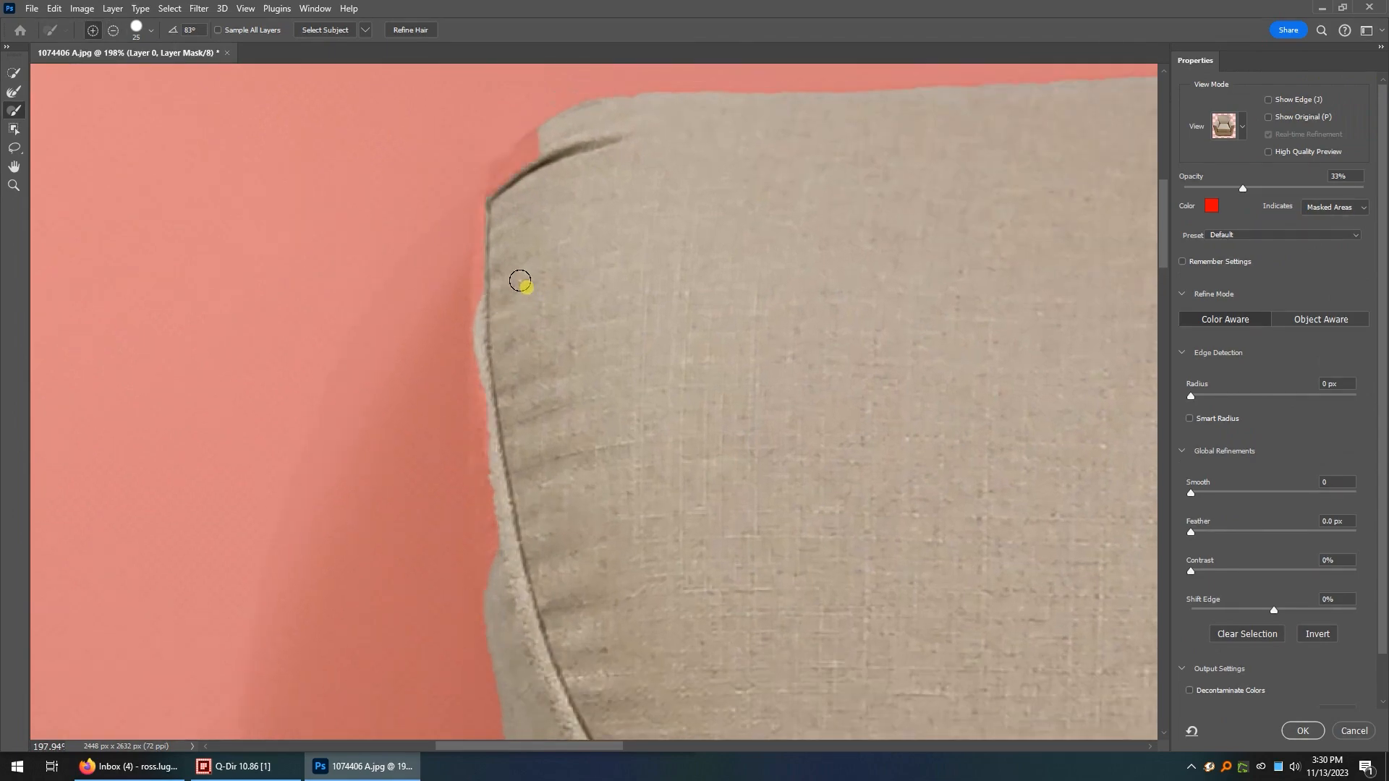
pyautogui.scroll(3, 504, 284)
pyautogui.scroll(3, 487, 250)
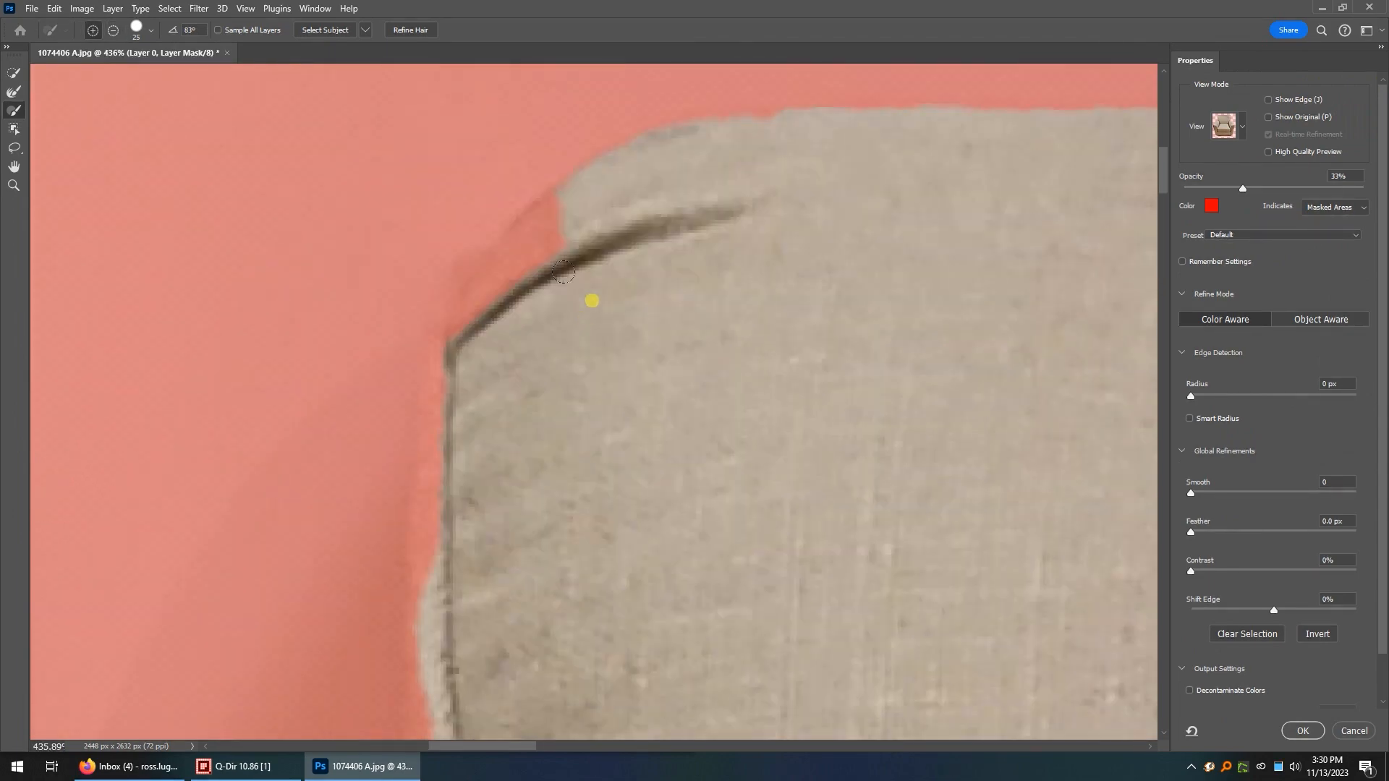
pyautogui.moveTo(565, 186)
pyautogui.mouseDown()
pyautogui.moveTo(495, 245)
pyautogui.moveTo(453, 317)
pyautogui.moveTo(420, 513)
pyautogui.moveTo(432, 589)
pyautogui.mouseUp()
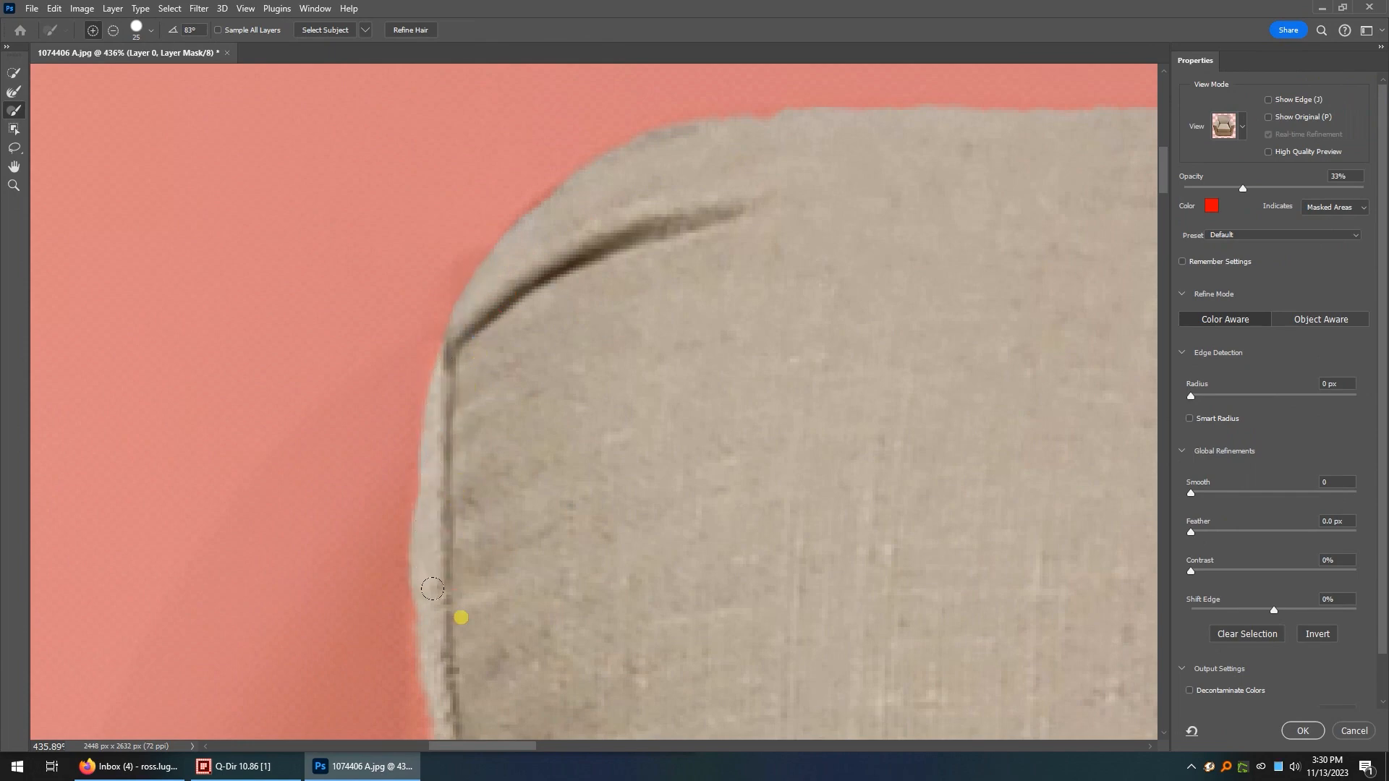
# Paint past the backrest's left edge just below the corner, undo the stroke and redo it.
pyautogui.moveTo(427, 394)
pyautogui.mouseDown()
pyautogui.moveTo(381, 484)
pyautogui.moveTo(435, 480)
pyautogui.mouseUp()
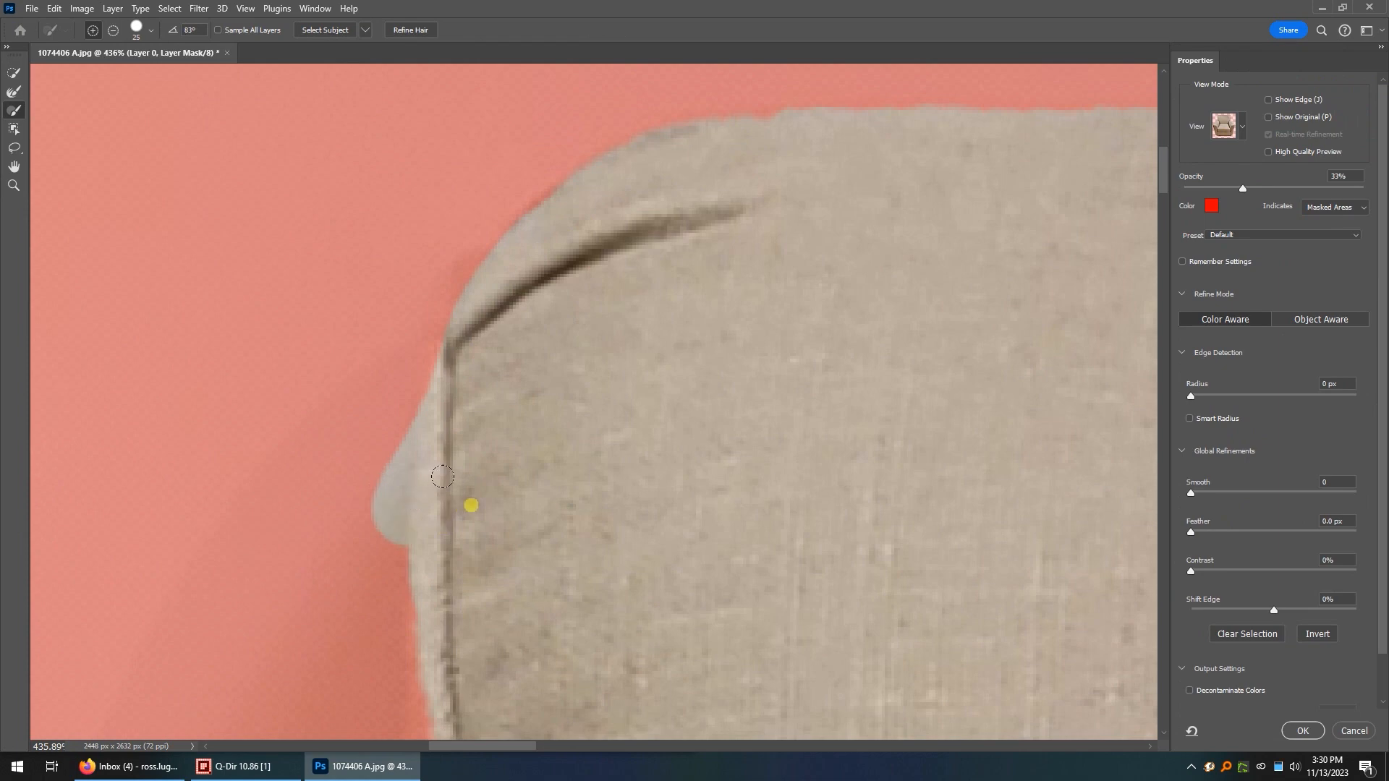
pyautogui.hotkey('ctrl', 'z')
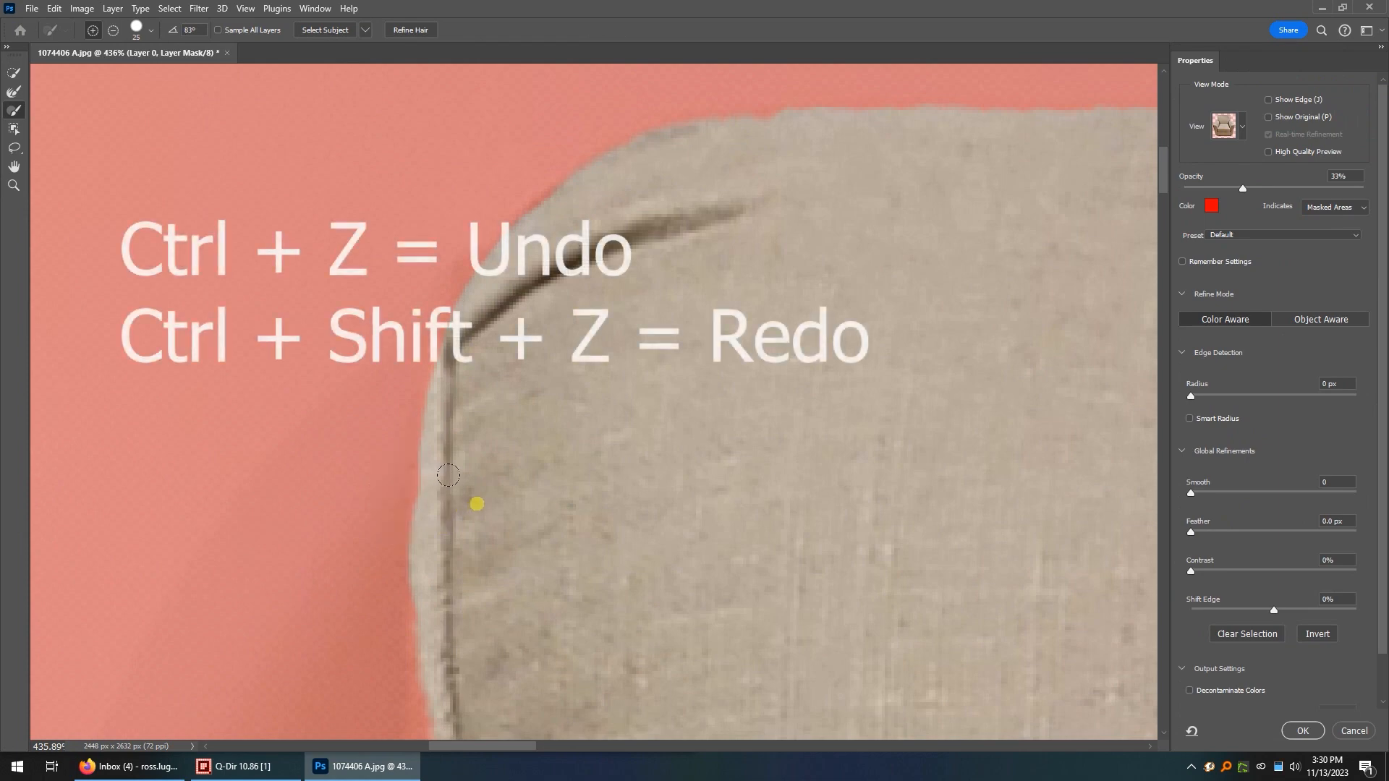
pyautogui.hotkey('ctrl', 'shift', 'z')
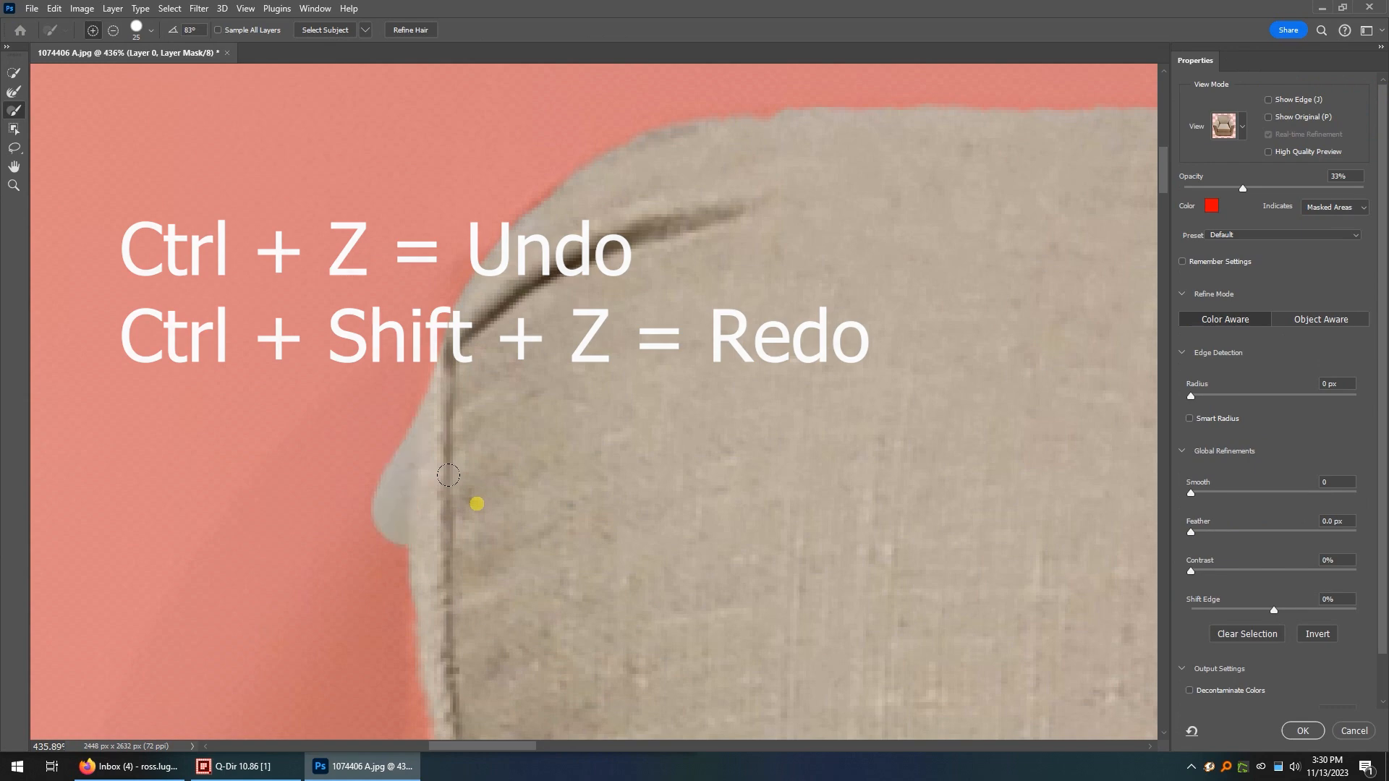
# Subtract the excess painted outside the backrest's left edge from the mask and add the nicked corner back.
pyautogui.click(110, 32)
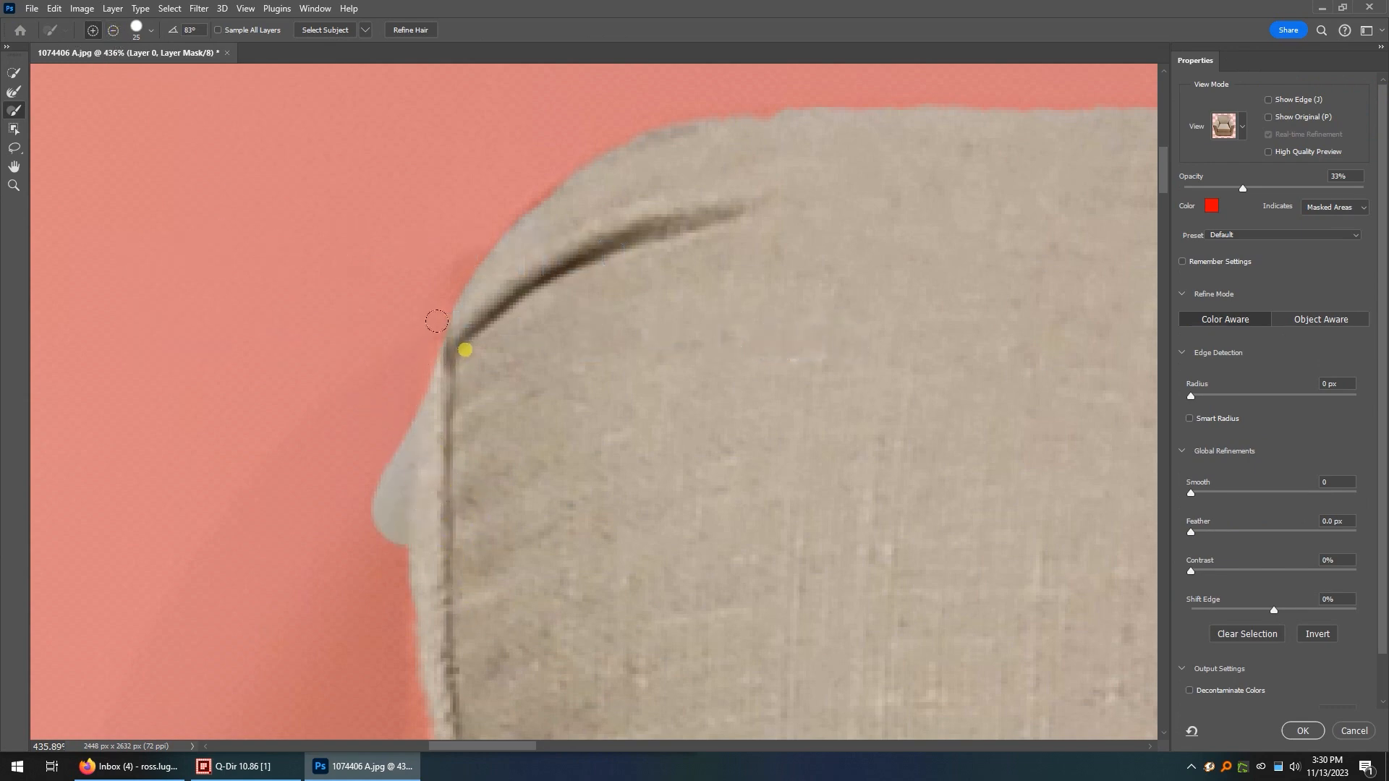
pyautogui.moveTo(391, 369)
pyautogui.mouseDown()
pyautogui.moveTo(382, 397)
pyautogui.moveTo(525, 301)
pyautogui.moveTo(450, 492)
pyautogui.moveTo(427, 369)
pyautogui.moveTo(437, 348)
pyautogui.moveTo(424, 374)
pyautogui.moveTo(427, 521)
pyautogui.mouseUp()
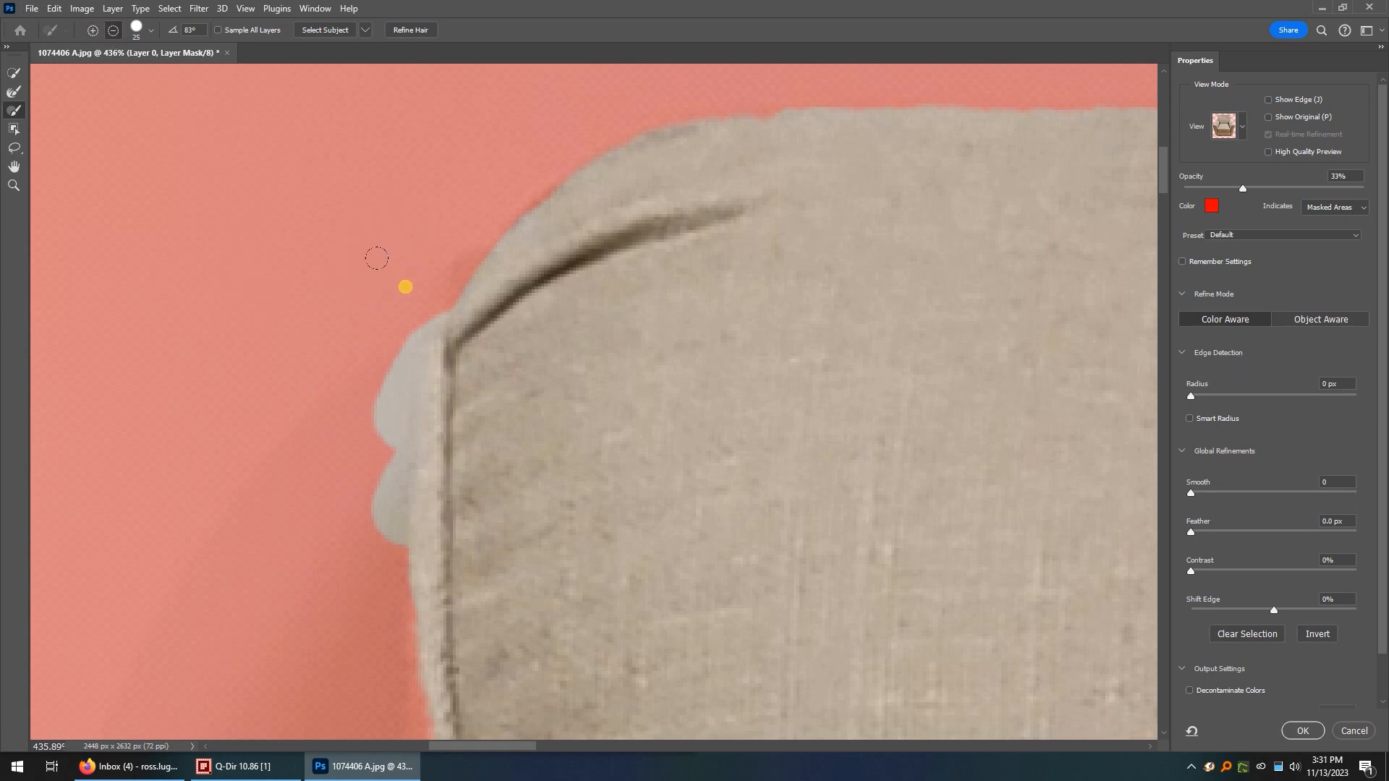
pyautogui.moveTo(402, 294)
pyautogui.mouseDown()
pyautogui.moveTo(379, 372)
pyautogui.moveTo(374, 563)
pyautogui.mouseUp()
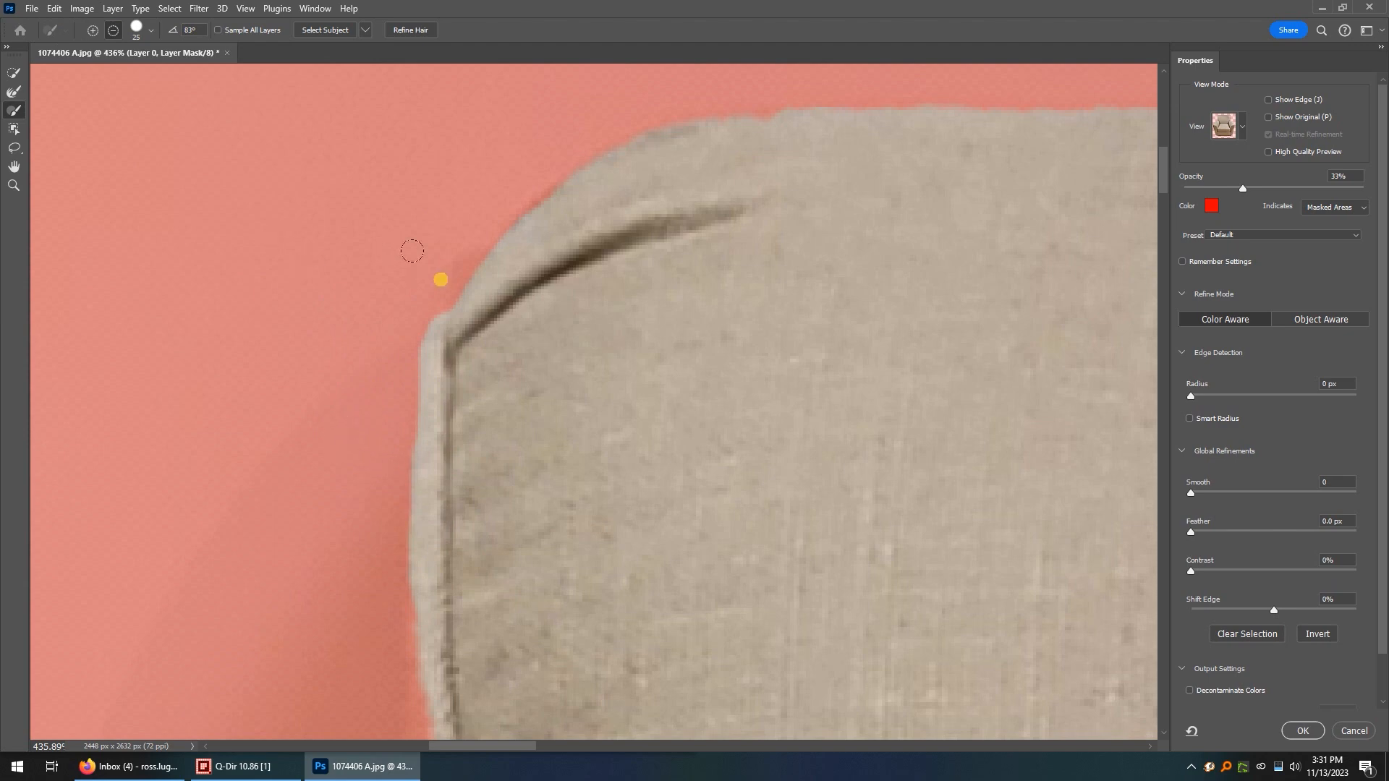
pyautogui.click(94, 32)
pyautogui.moveTo(455, 290); pyautogui.dragTo(539, 274)
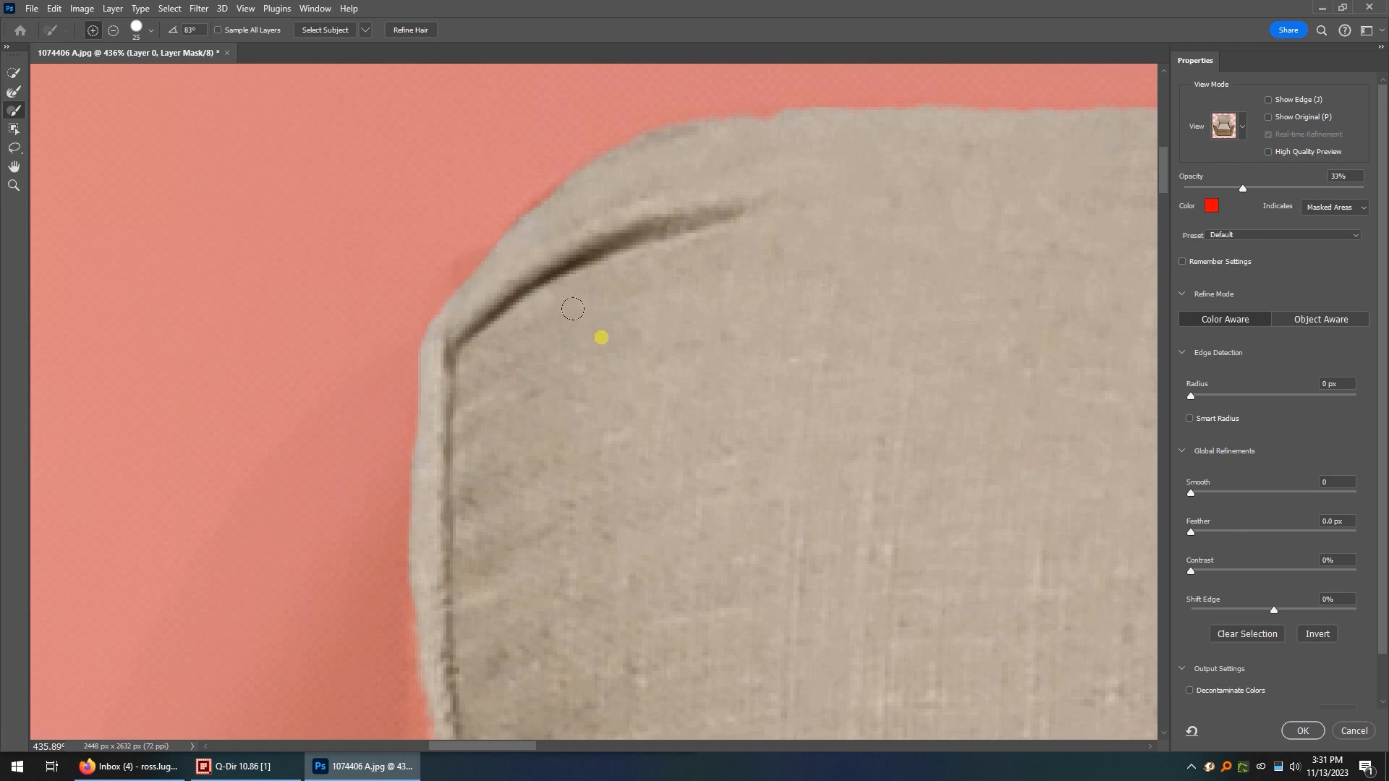
pyautogui.moveTo(772, 171)
pyautogui.mouseDown()
pyautogui.moveTo(766, 120)
pyautogui.moveTo(809, 193)
pyautogui.mouseUp()
# Add the missing piping along the backrest's left edge to the mask with straight-line brush strokes.
pyautogui.scroll(-3, 717, 460)
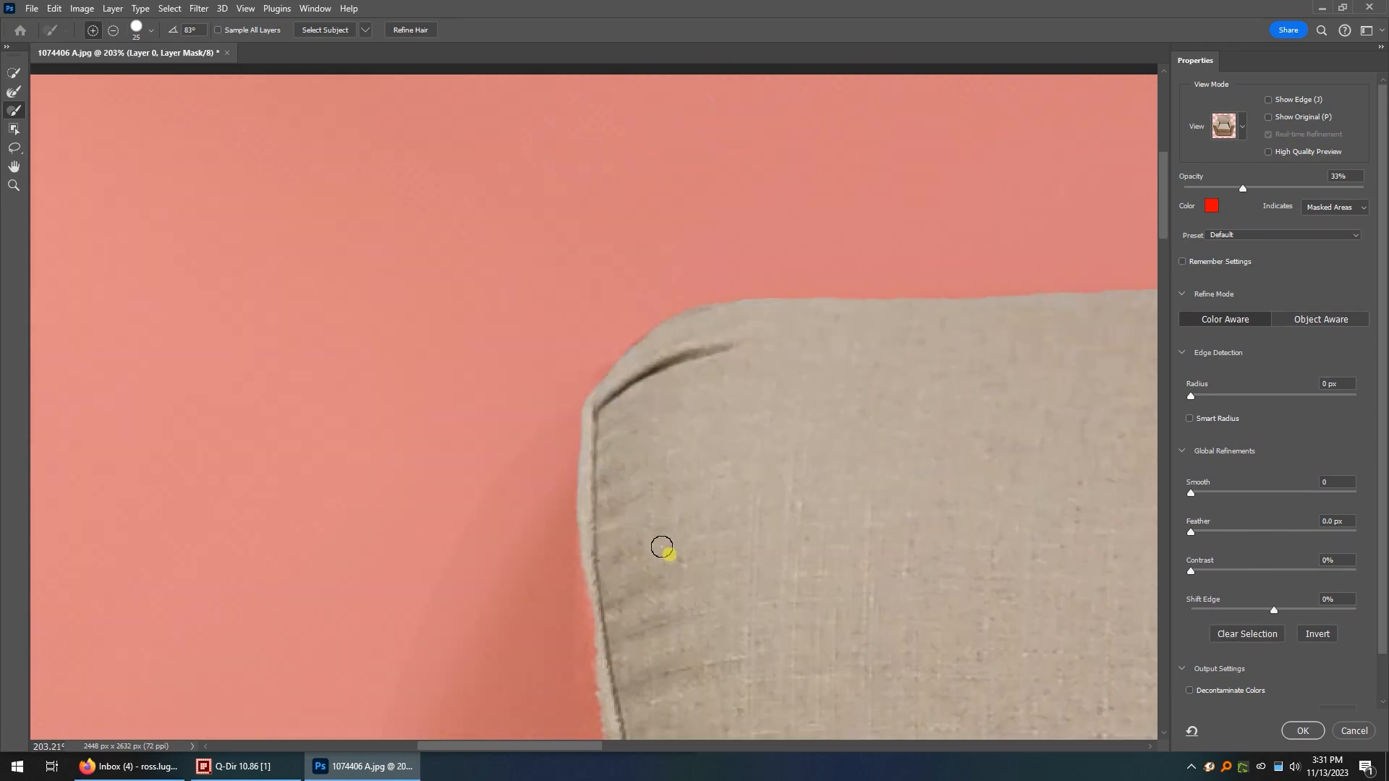
pyautogui.scroll(-5, 662, 547)
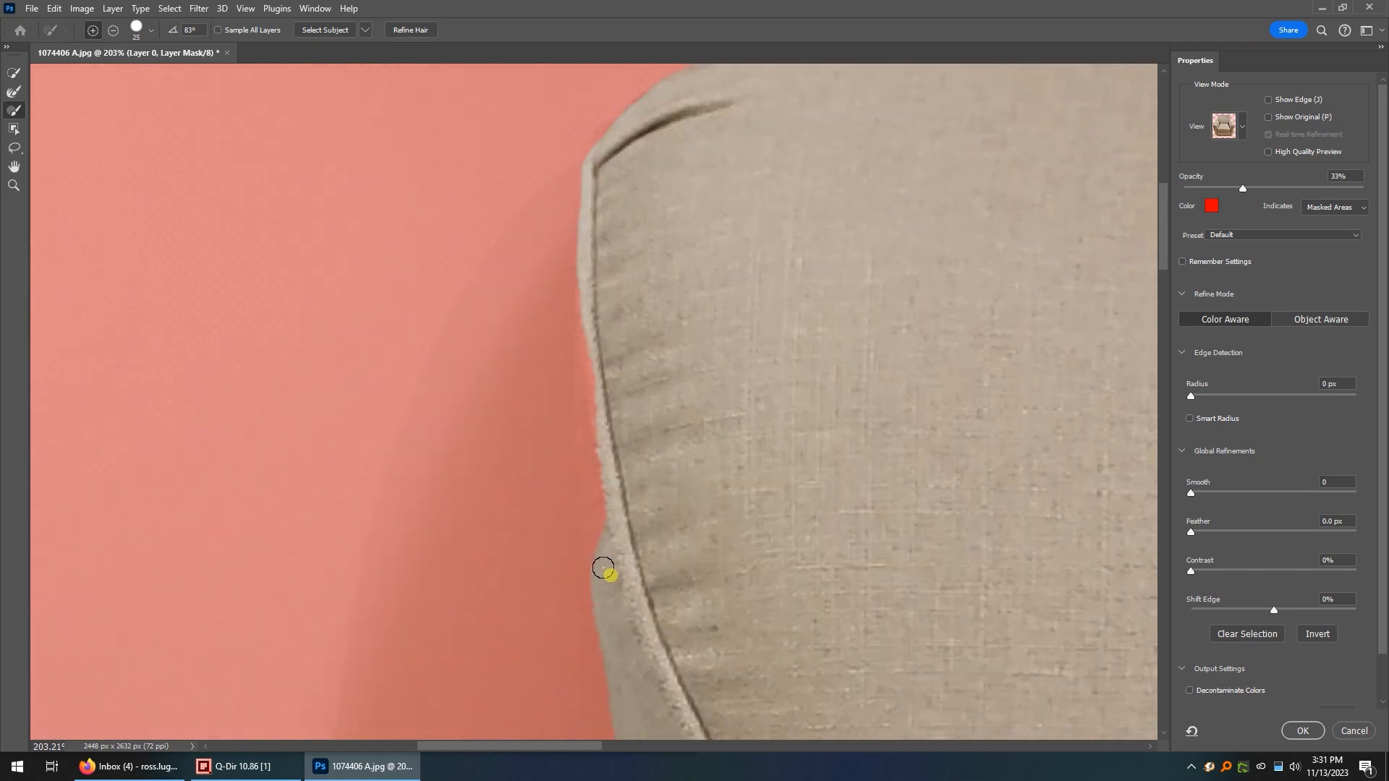
pyautogui.moveTo(602, 564)
pyautogui.mouseDown()
pyautogui.moveTo(612, 415)
pyautogui.moveTo(576, 332)
pyautogui.moveTo(591, 293)
pyautogui.mouseUp()
pyautogui.moveTo(1243, 190)
pyautogui.mouseDown()
pyautogui.moveTo(1267, 194)
pyautogui.moveTo(1243, 191)
pyautogui.mouseUp()
pyautogui.scroll(6, 599, 563)
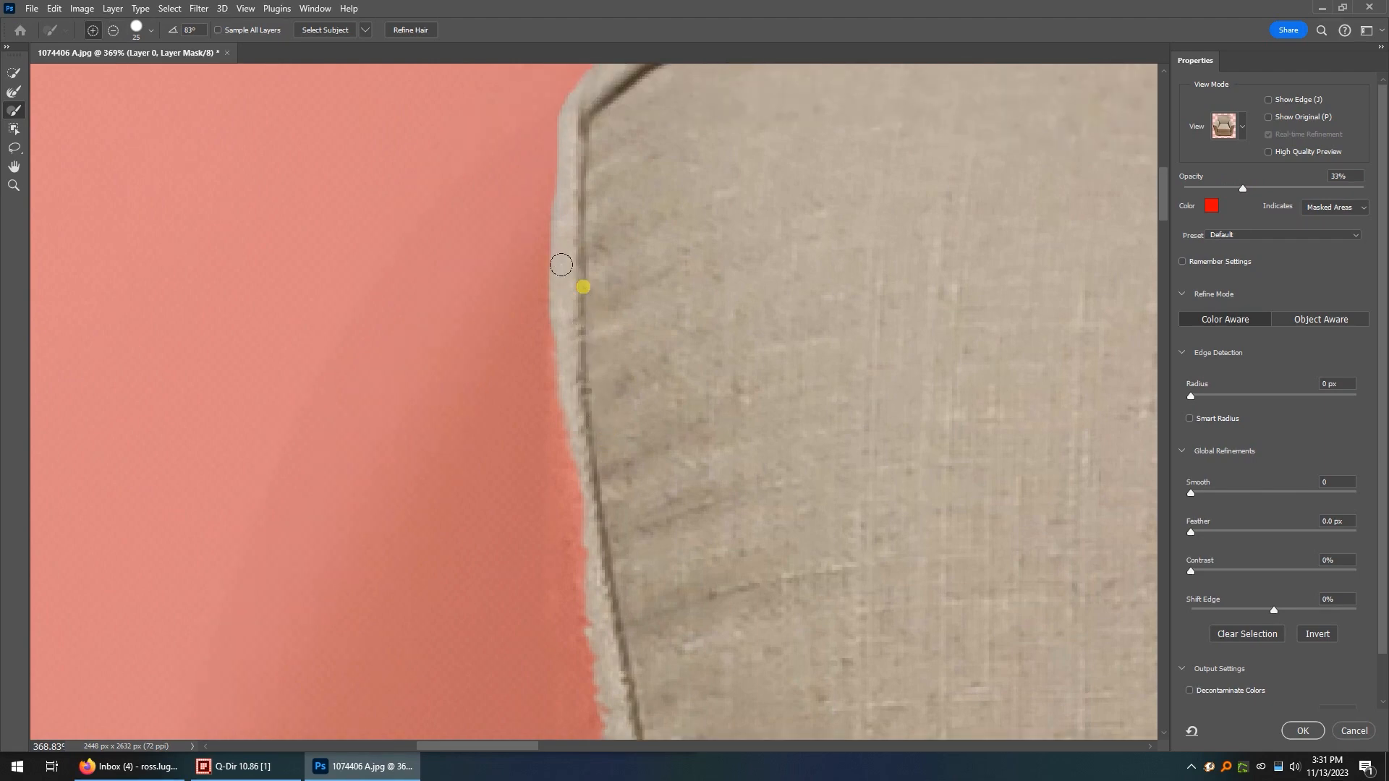
pyautogui.keyDown('shift'); pyautogui.click(576, 604); pyautogui.keyUp('shift')
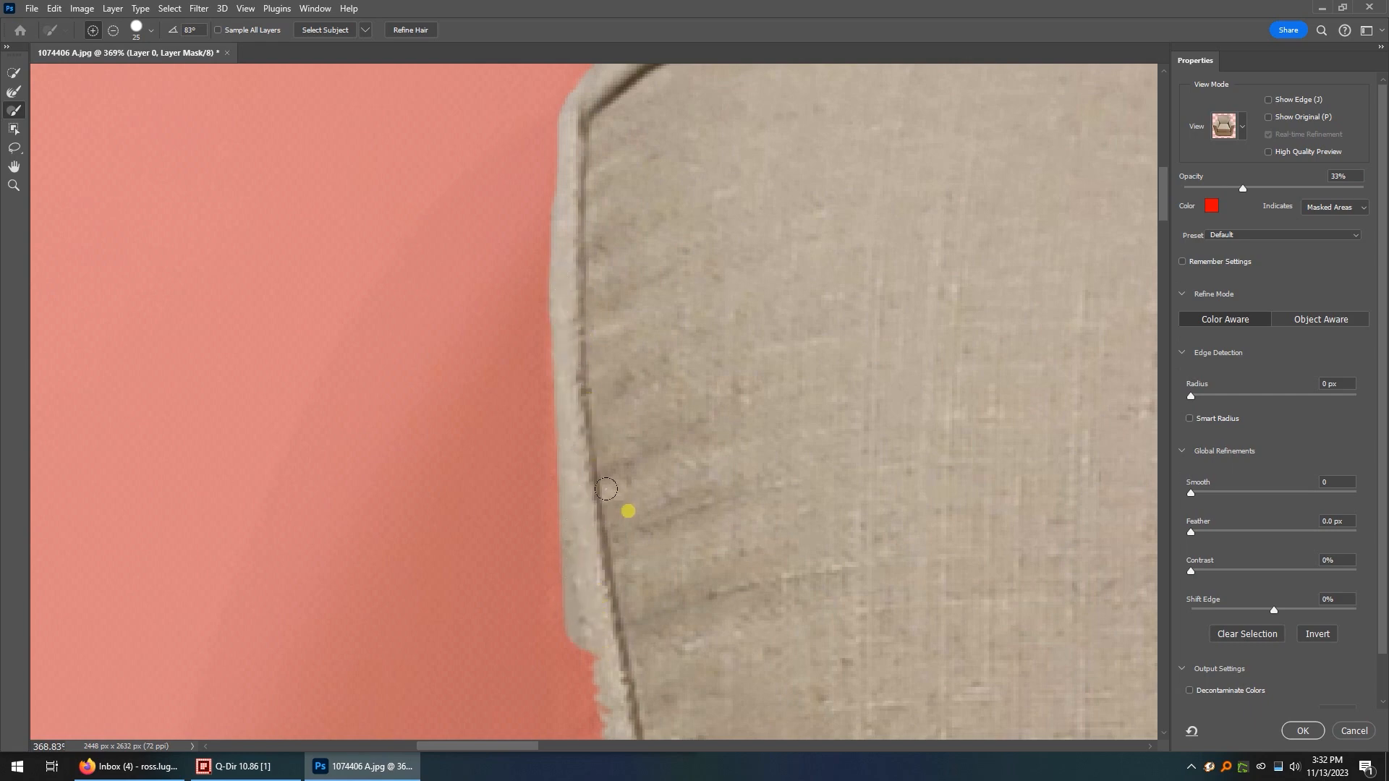
pyautogui.scroll(-3, 608, 481)
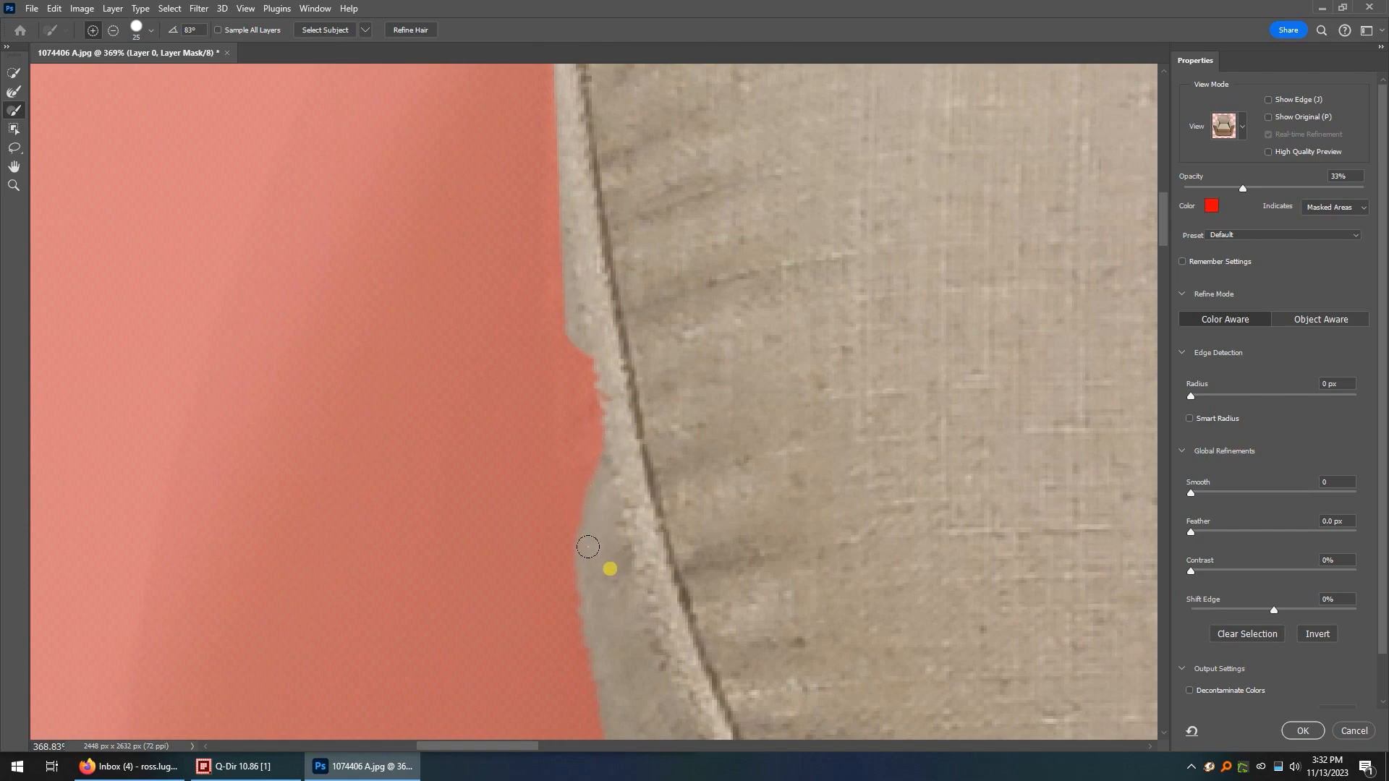
pyautogui.scroll(2, 614, 463)
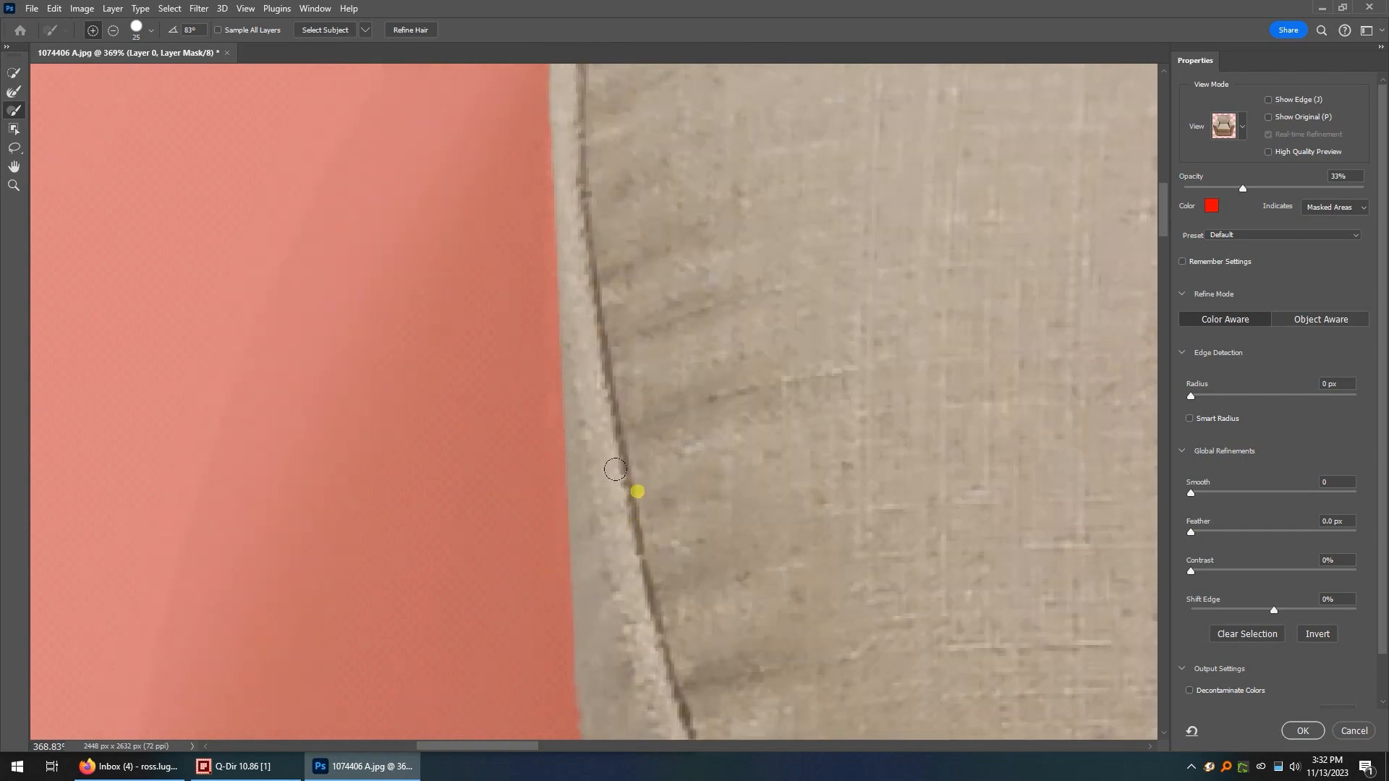
pyautogui.scroll(-8, 615, 469)
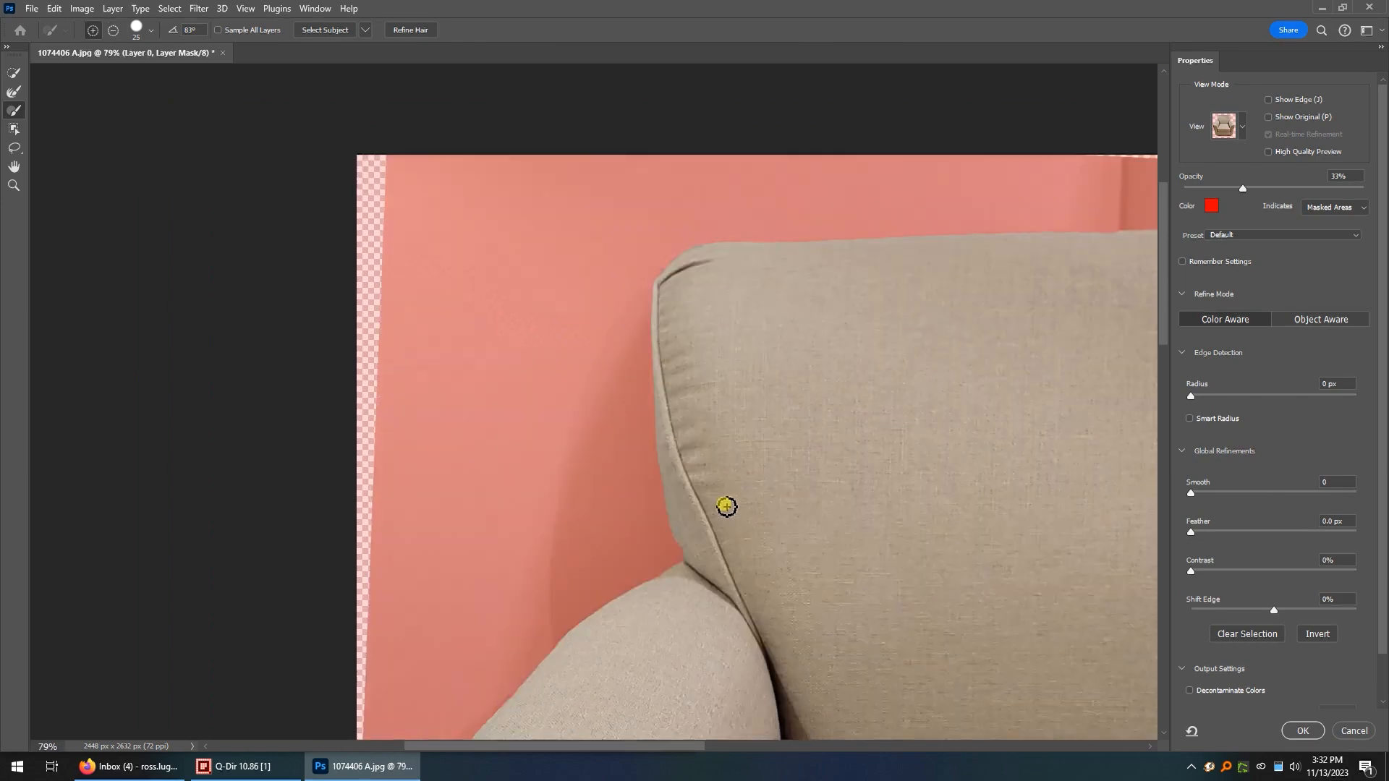
# Smooth the mask along the backrest's lower-left edge, down to where it meets the armrest.
pyautogui.scroll(-1, 726, 507)
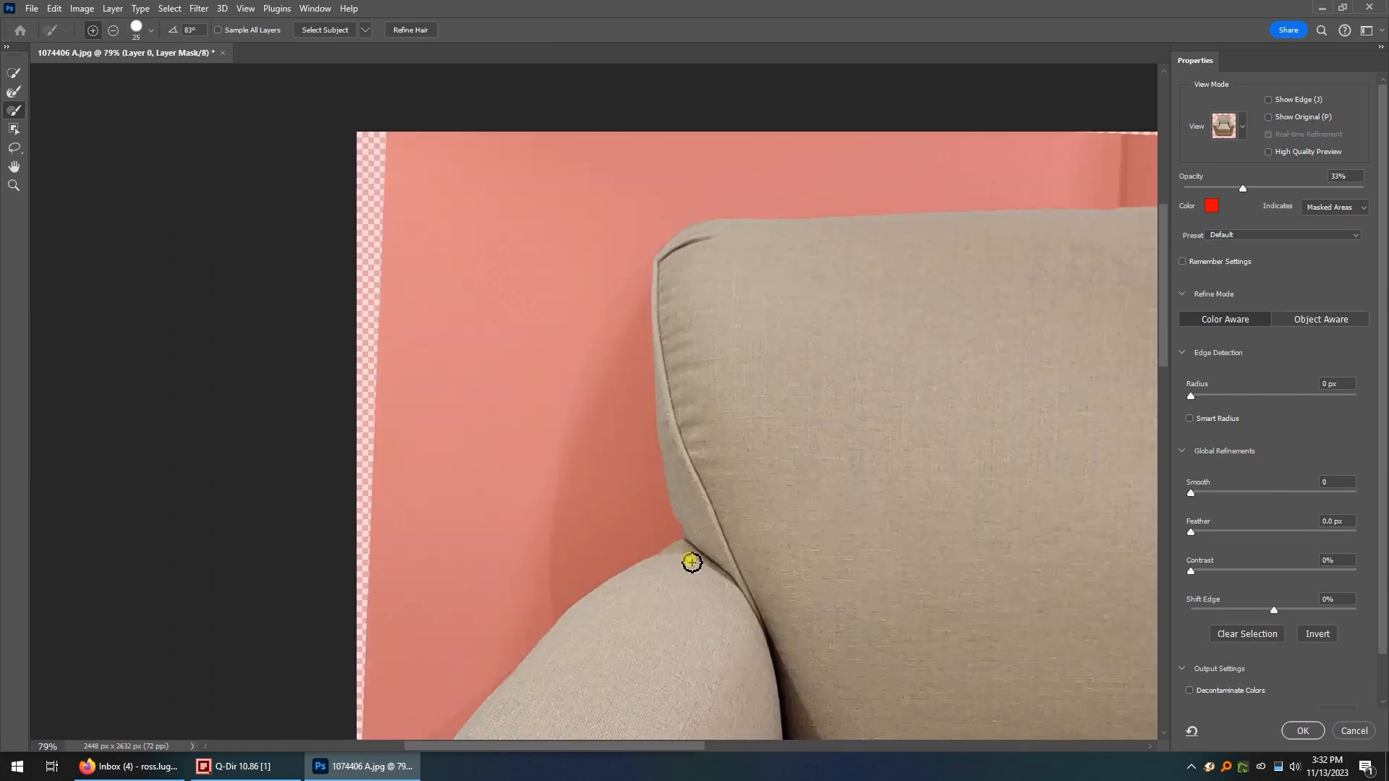
pyautogui.scroll(4, 696, 557)
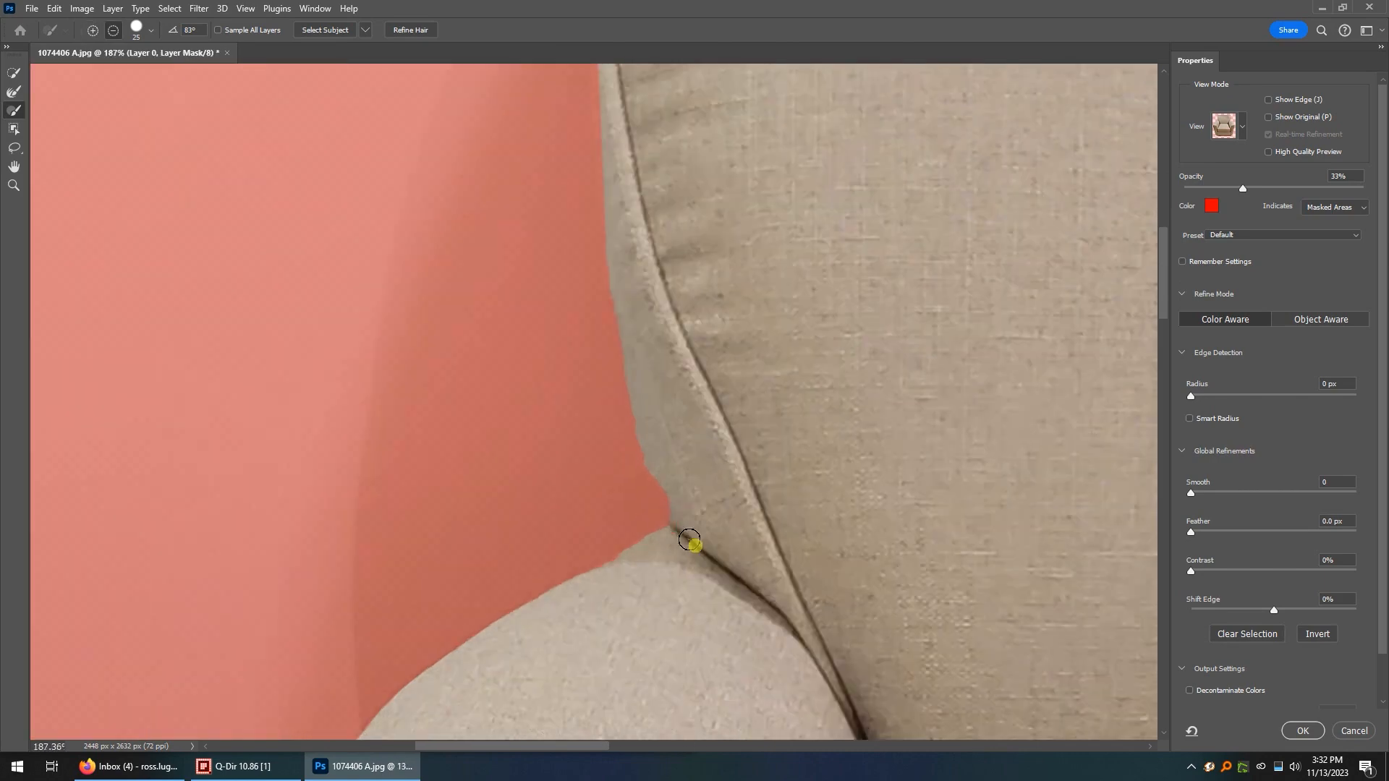
pyautogui.scroll(4, 690, 540)
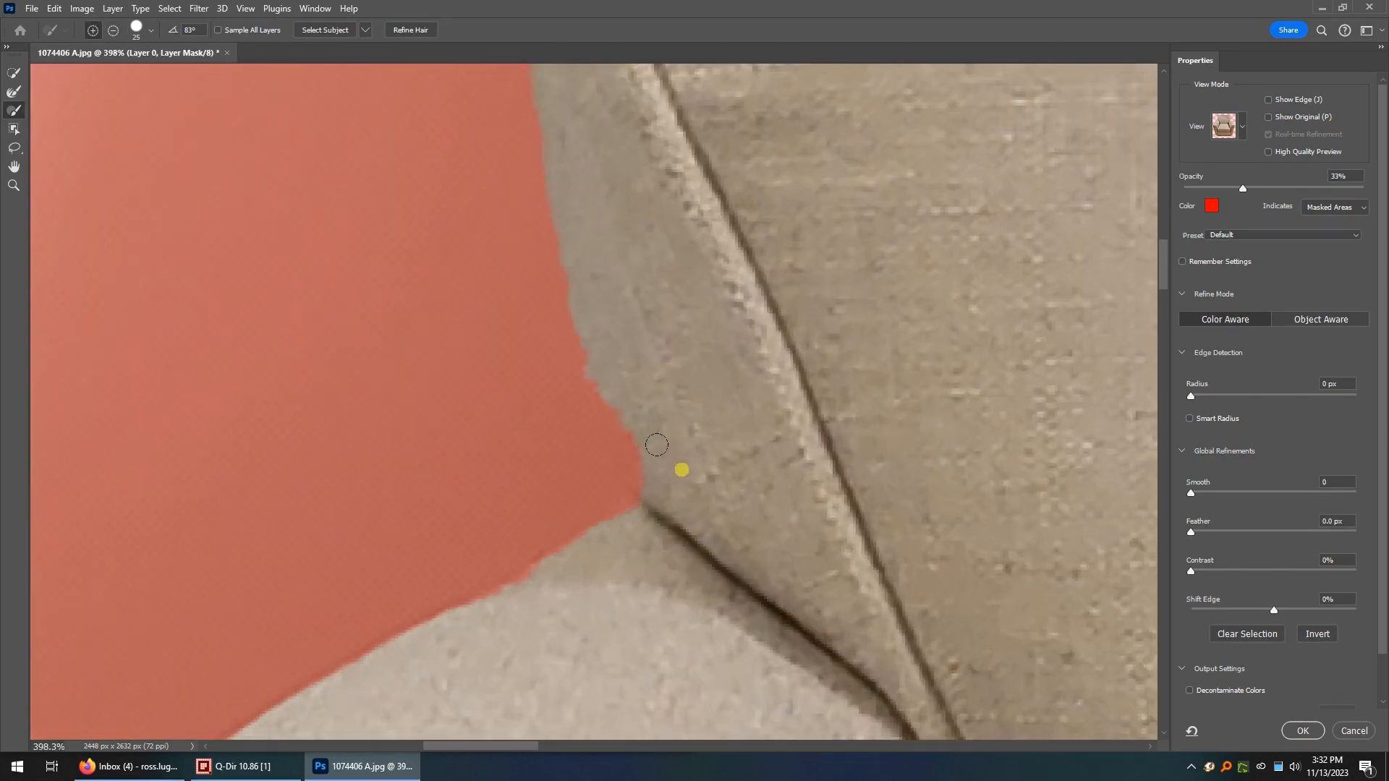
pyautogui.scroll(2, 657, 445)
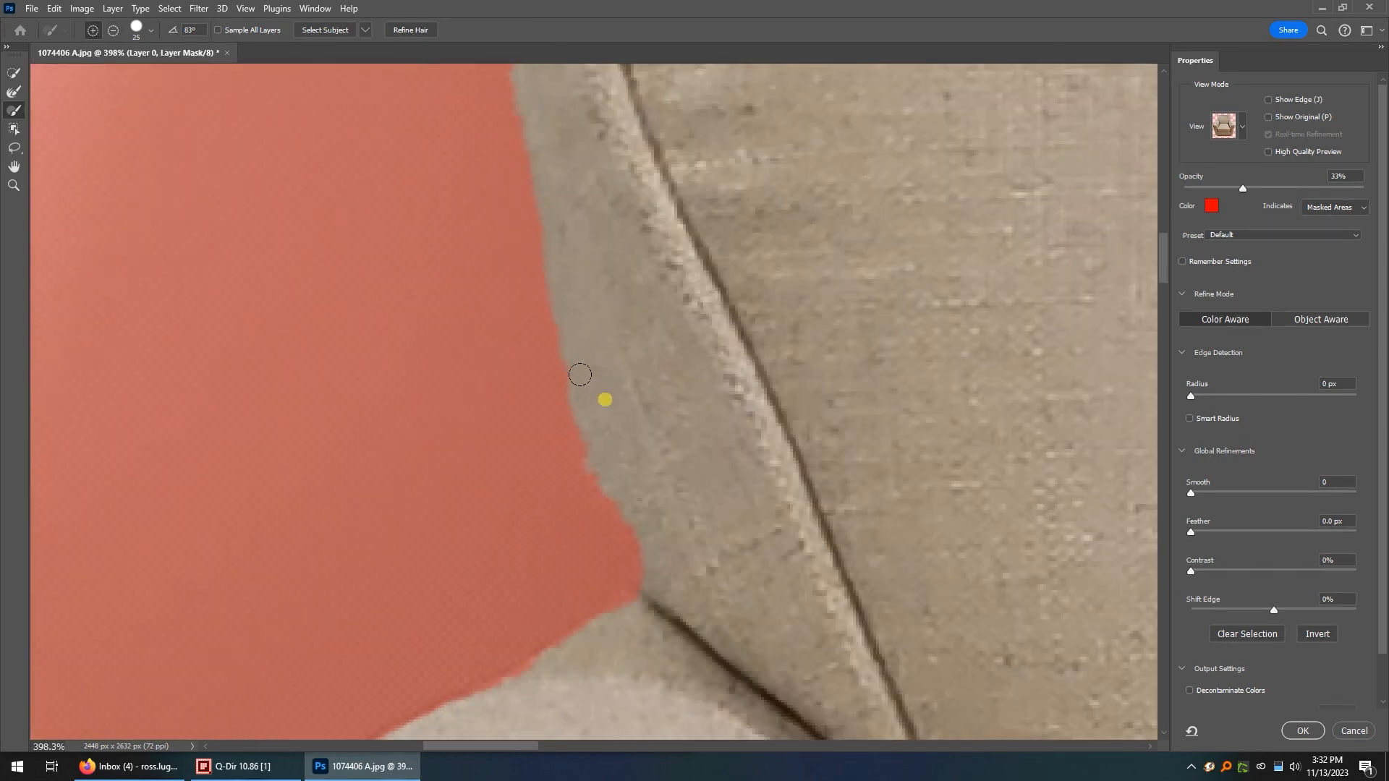
pyautogui.moveTo(650, 559)
pyautogui.mouseDown()
pyautogui.moveTo(592, 454)
pyautogui.moveTo(572, 323)
pyautogui.mouseUp()
pyautogui.scroll(-6, 722, 389)
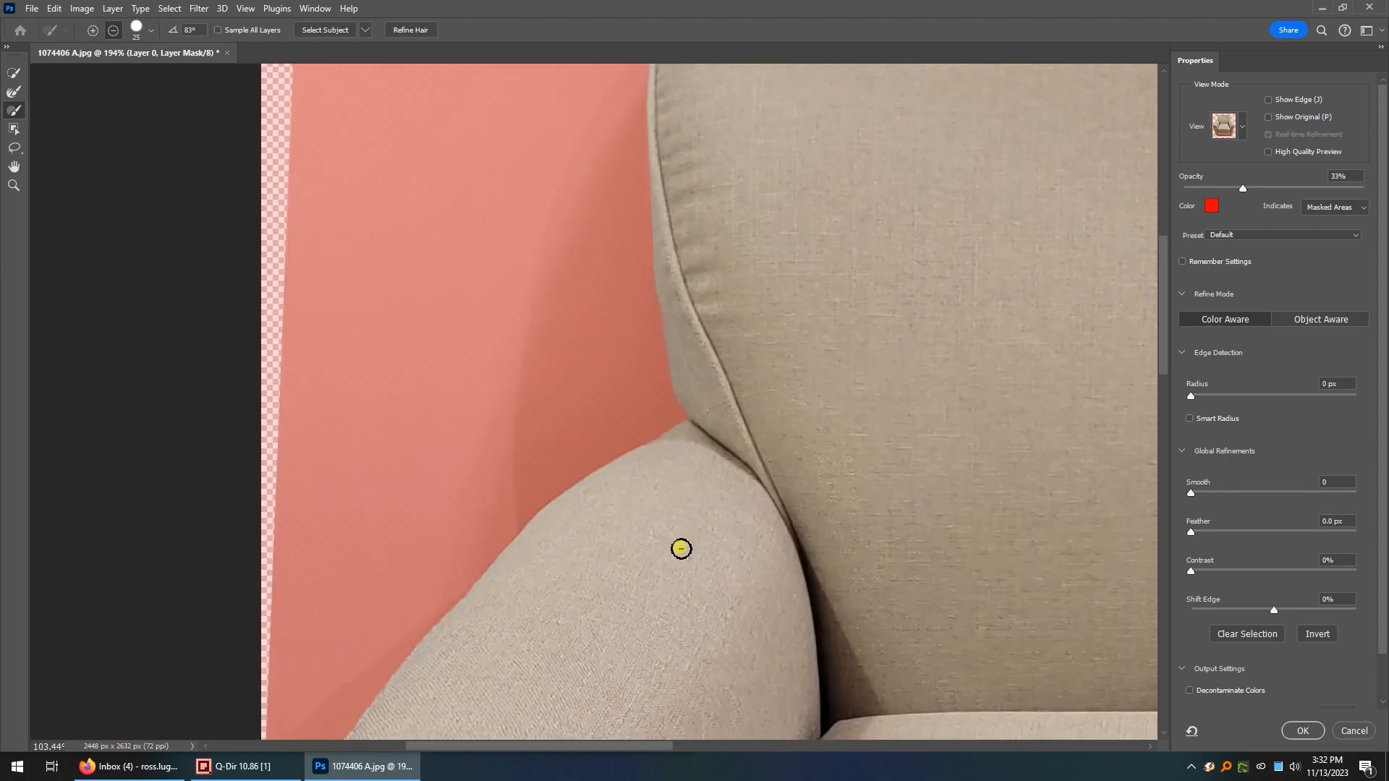
# Smooth the mask's jagged edge along the outer side of the left armrest, down to its front piping.
pyautogui.scroll(-8, 681, 549)
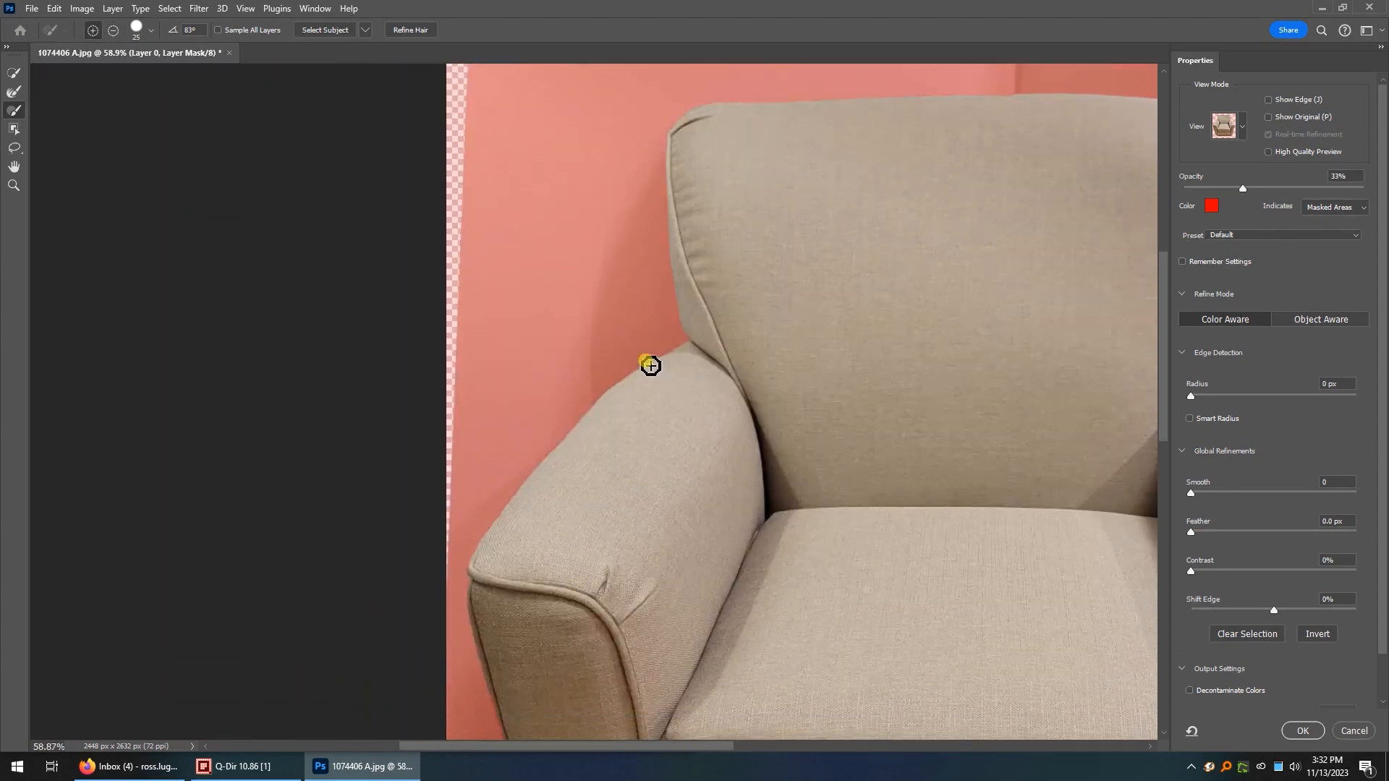
pyautogui.scroll(6, 650, 365)
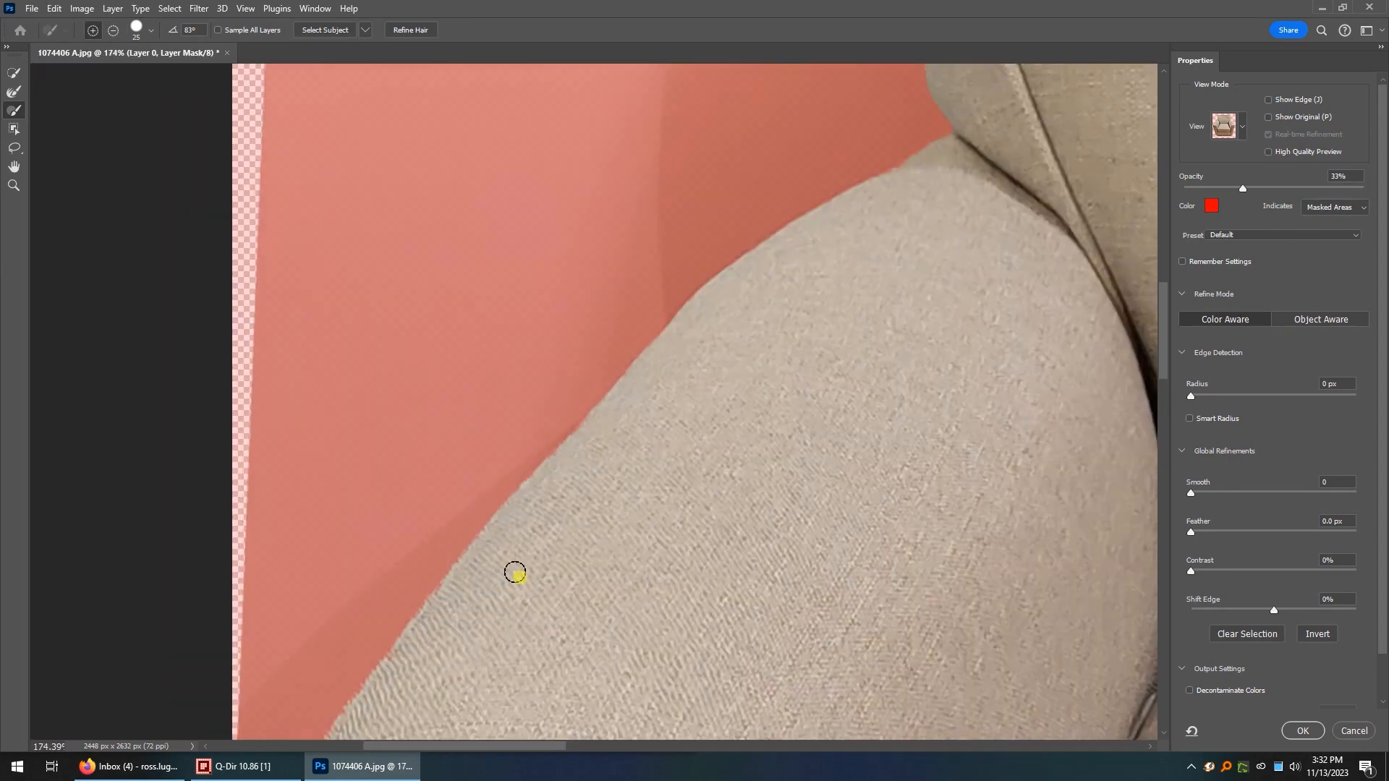
pyautogui.scroll(2, 562, 545)
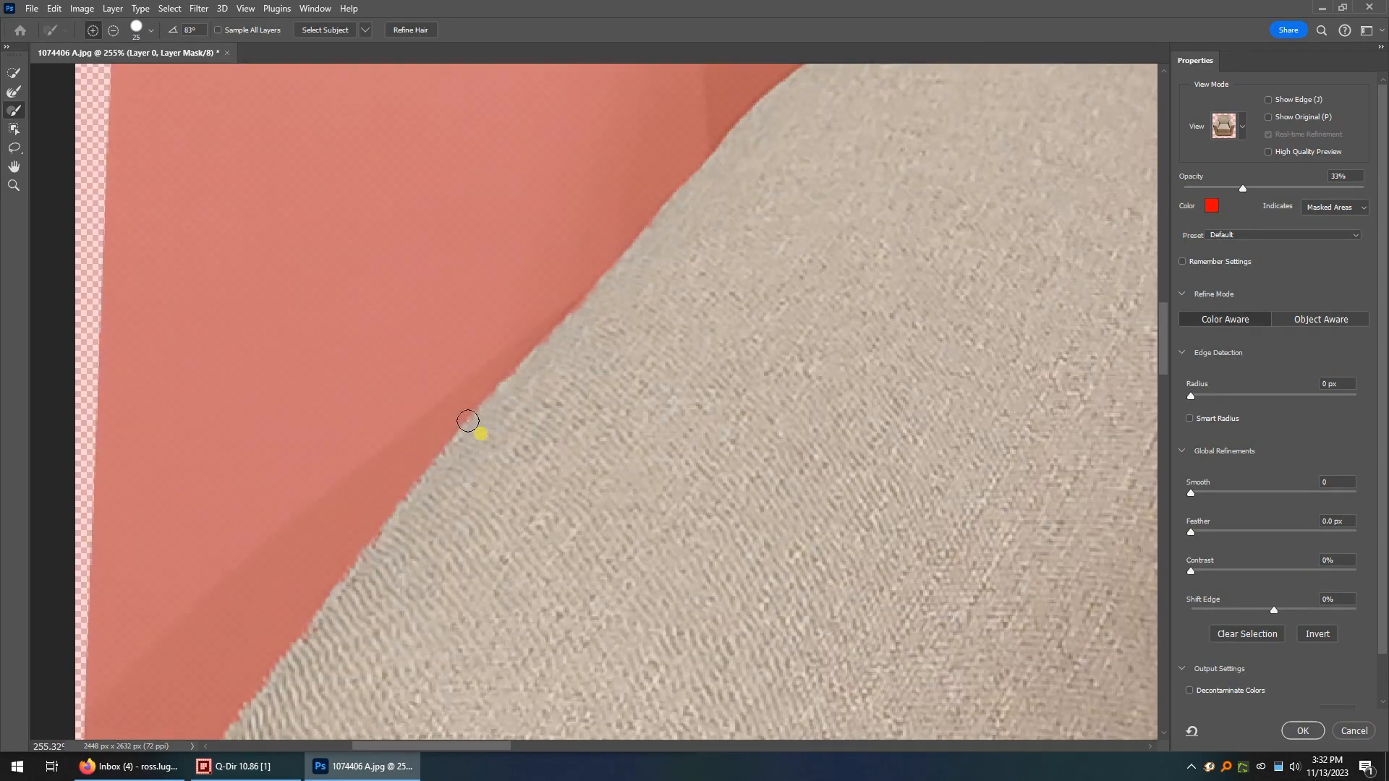
pyautogui.moveTo(471, 421)
pyautogui.mouseDown()
pyautogui.moveTo(608, 273)
pyautogui.moveTo(661, 307)
pyautogui.mouseUp()
pyautogui.scroll(3, 678, 335)
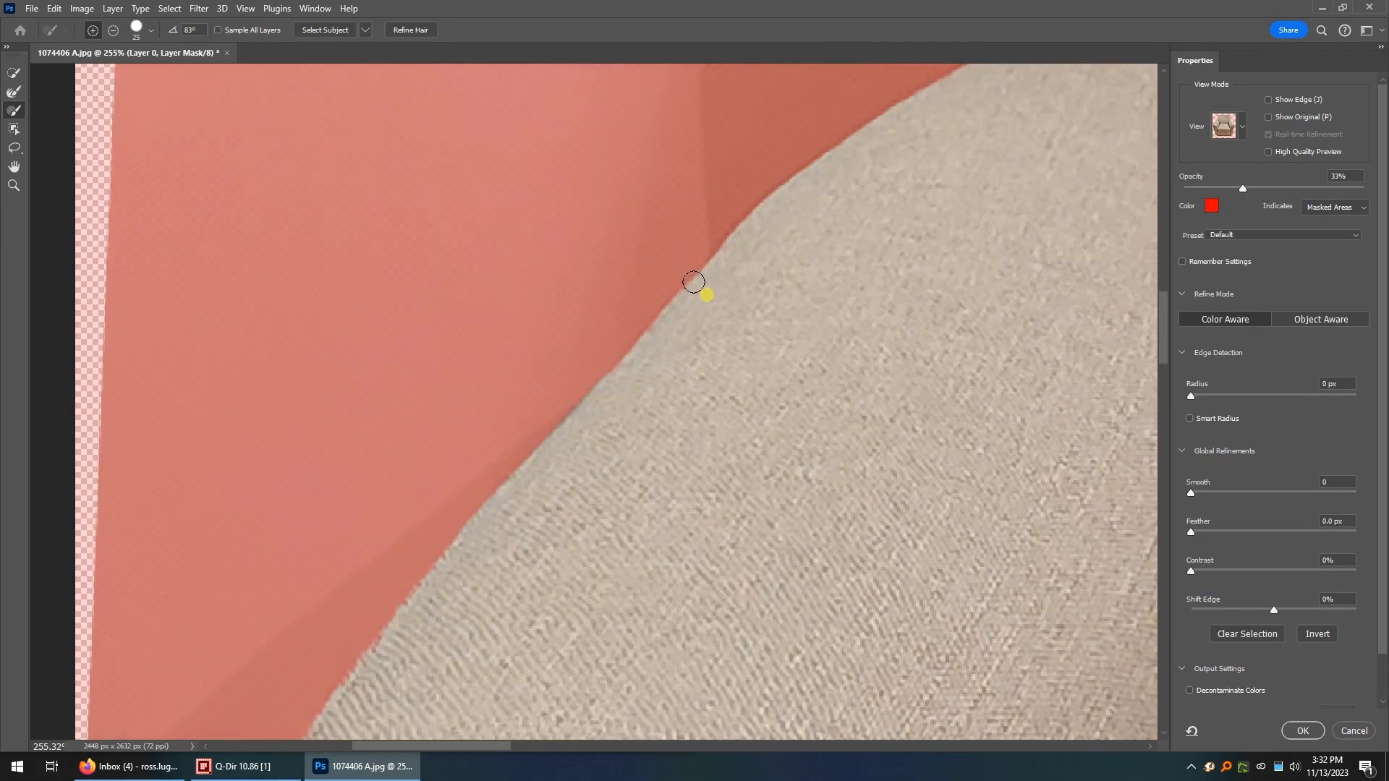
pyautogui.moveTo(699, 277)
pyautogui.mouseDown()
pyautogui.moveTo(729, 296)
pyautogui.moveTo(777, 197)
pyautogui.moveTo(785, 219)
pyautogui.moveTo(820, 209)
pyautogui.moveTo(667, 465)
pyautogui.mouseUp()
pyautogui.moveTo(564, 537)
pyautogui.mouseDown()
pyautogui.moveTo(365, 499)
pyautogui.moveTo(241, 395)
pyautogui.moveTo(169, 248)
pyautogui.moveTo(212, 362)
pyautogui.moveTo(209, 394)
pyautogui.moveTo(175, 400)
pyautogui.mouseUp()
pyautogui.moveTo(162, 386)
pyautogui.mouseDown()
pyautogui.moveTo(248, 384)
pyautogui.moveTo(186, 378)
pyautogui.mouseUp()
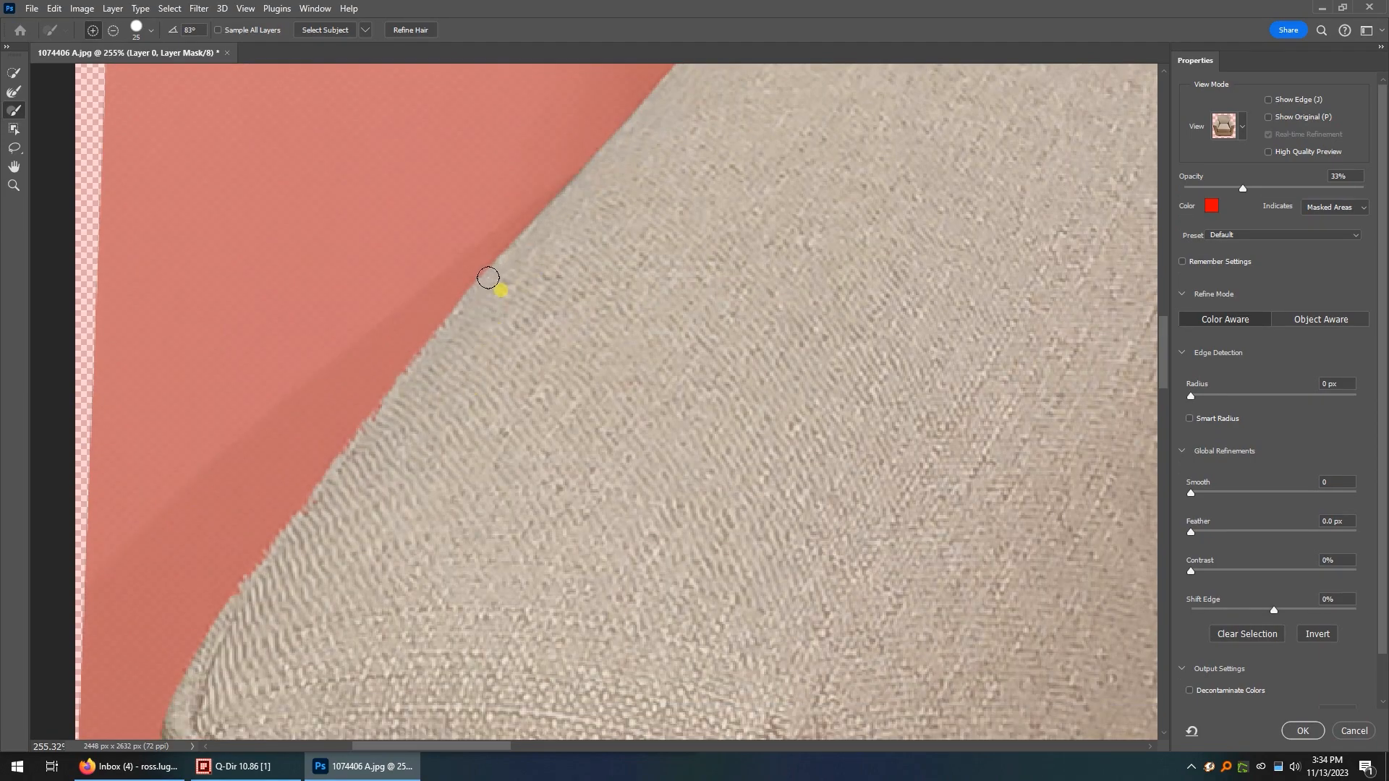
pyautogui.moveTo(488, 277)
pyautogui.mouseDown()
pyautogui.moveTo(424, 370)
pyautogui.moveTo(397, 379)
pyautogui.moveTo(297, 593)
pyautogui.moveTo(331, 495)
pyautogui.moveTo(387, 406)
pyautogui.moveTo(310, 495)
pyautogui.moveTo(246, 636)
pyautogui.moveTo(254, 591)
pyautogui.moveTo(235, 597)
pyautogui.moveTo(222, 696)
pyautogui.moveTo(221, 648)
pyautogui.moveTo(192, 666)
pyautogui.moveTo(217, 680)
pyautogui.moveTo(210, 724)
pyautogui.moveTo(225, 519)
pyautogui.mouseUp()
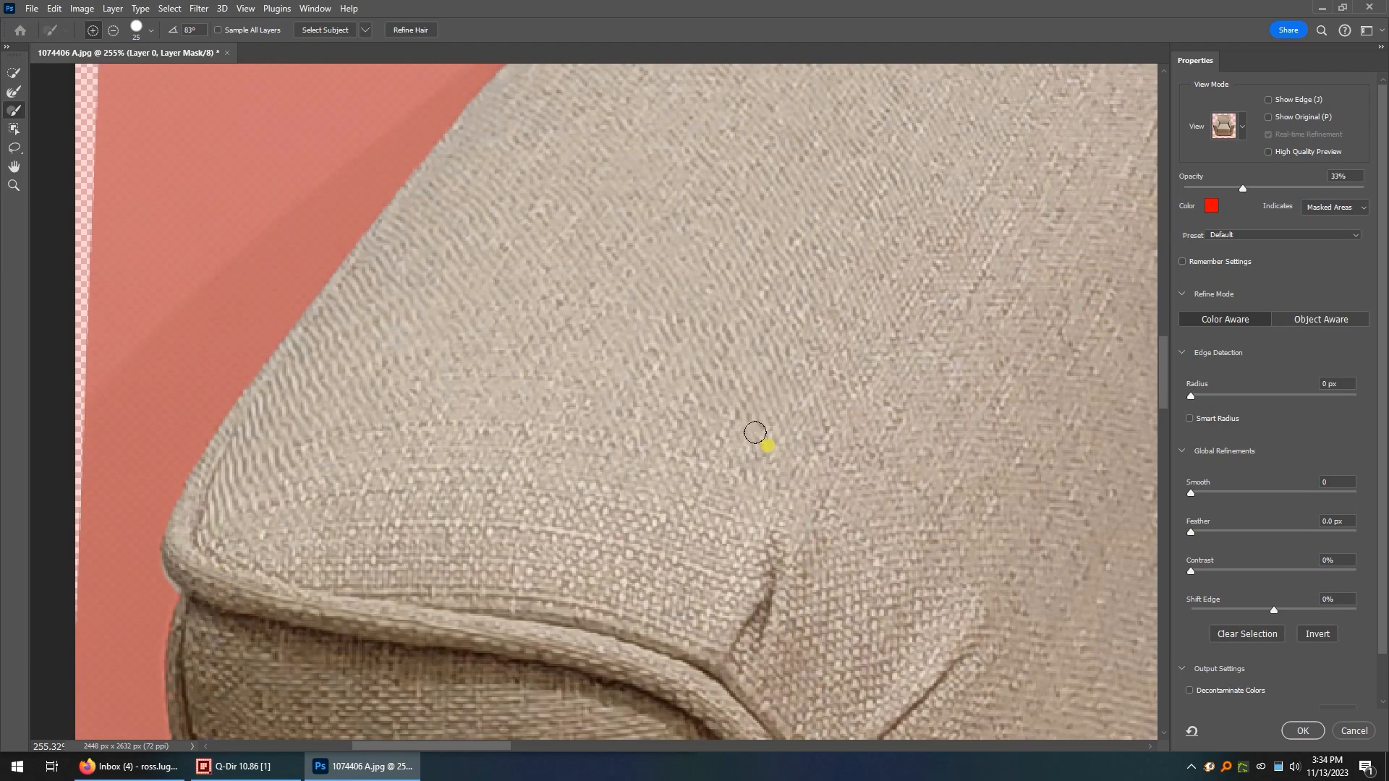
# Restore the missing piping to the mask along the upper outer edge of the left armrest's front panel.
pyautogui.scroll(-5, 753, 437)
pyautogui.scroll(-5, 726, 487)
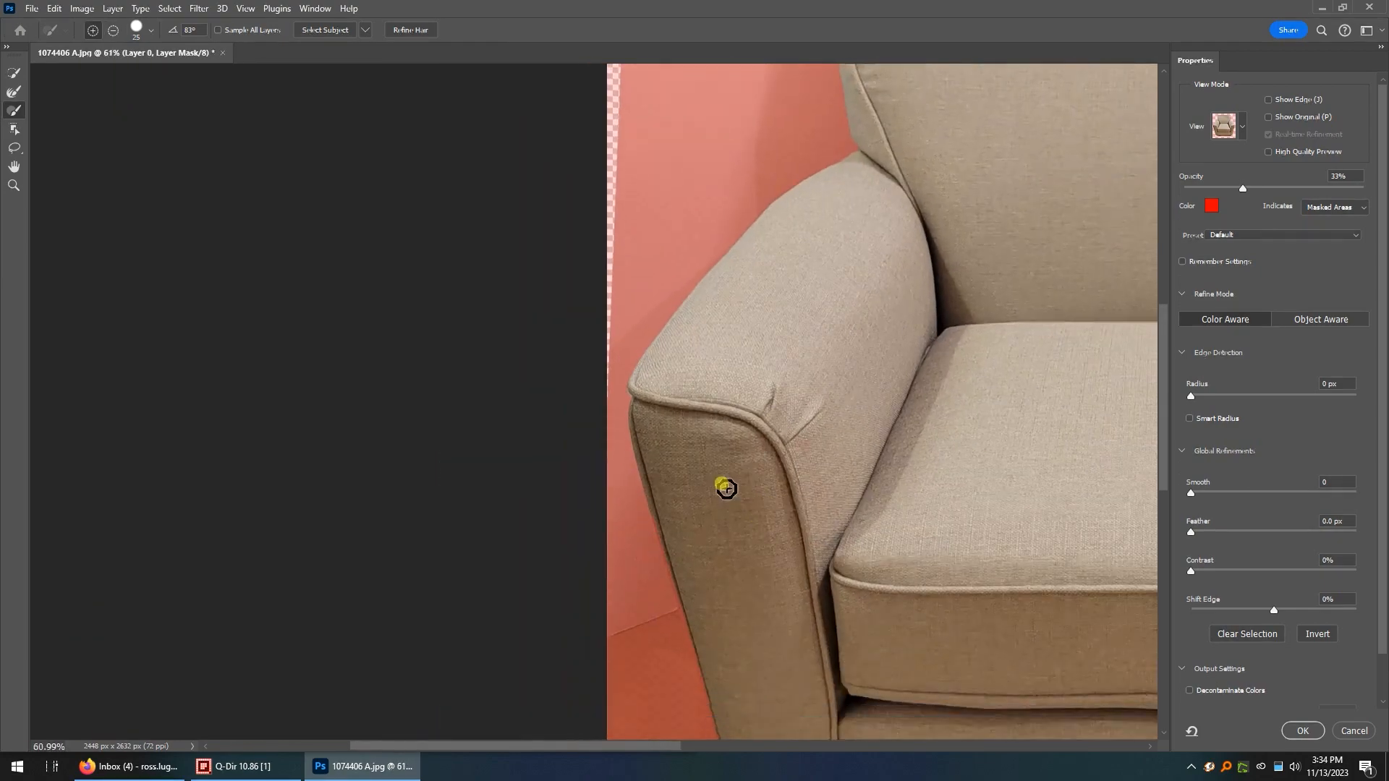
pyautogui.scroll(4, 698, 437)
pyautogui.scroll(5, 684, 426)
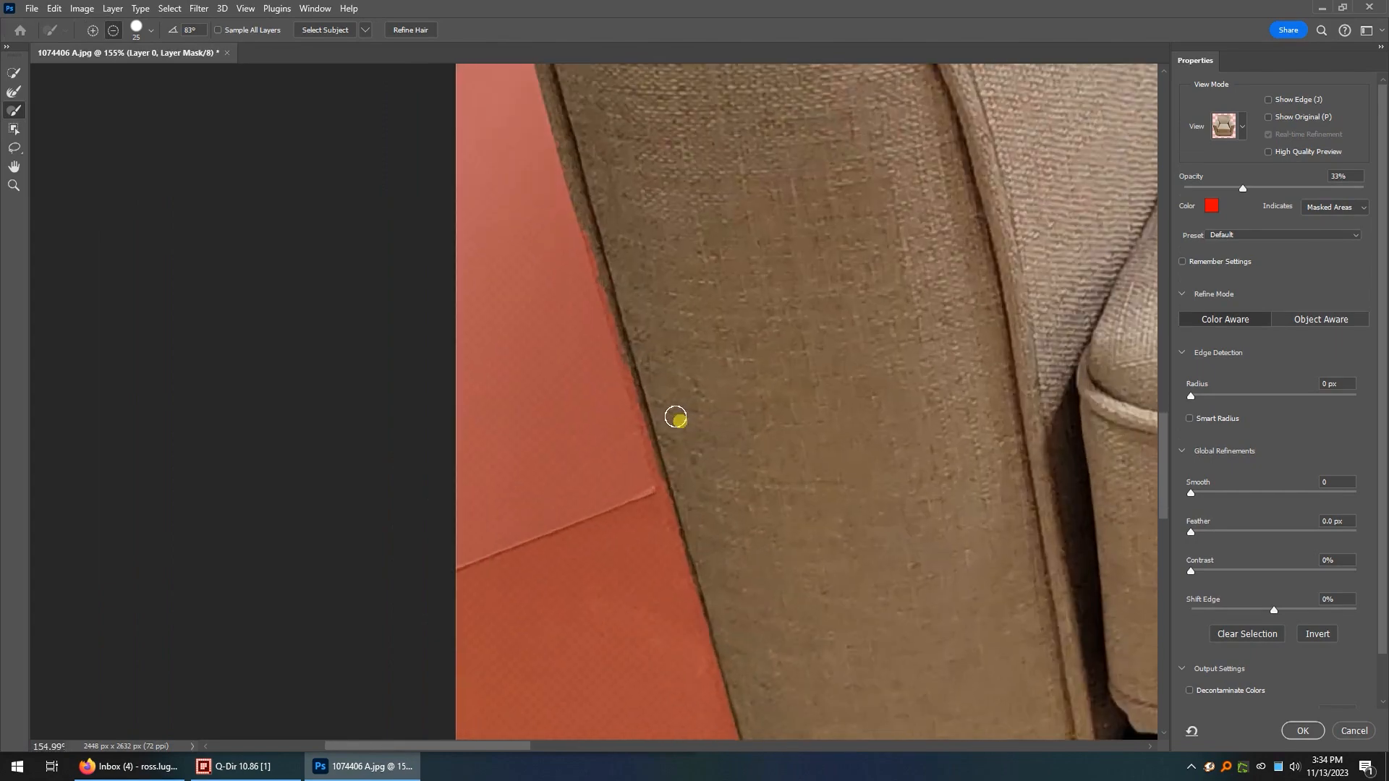
pyautogui.scroll(-2, 652, 420)
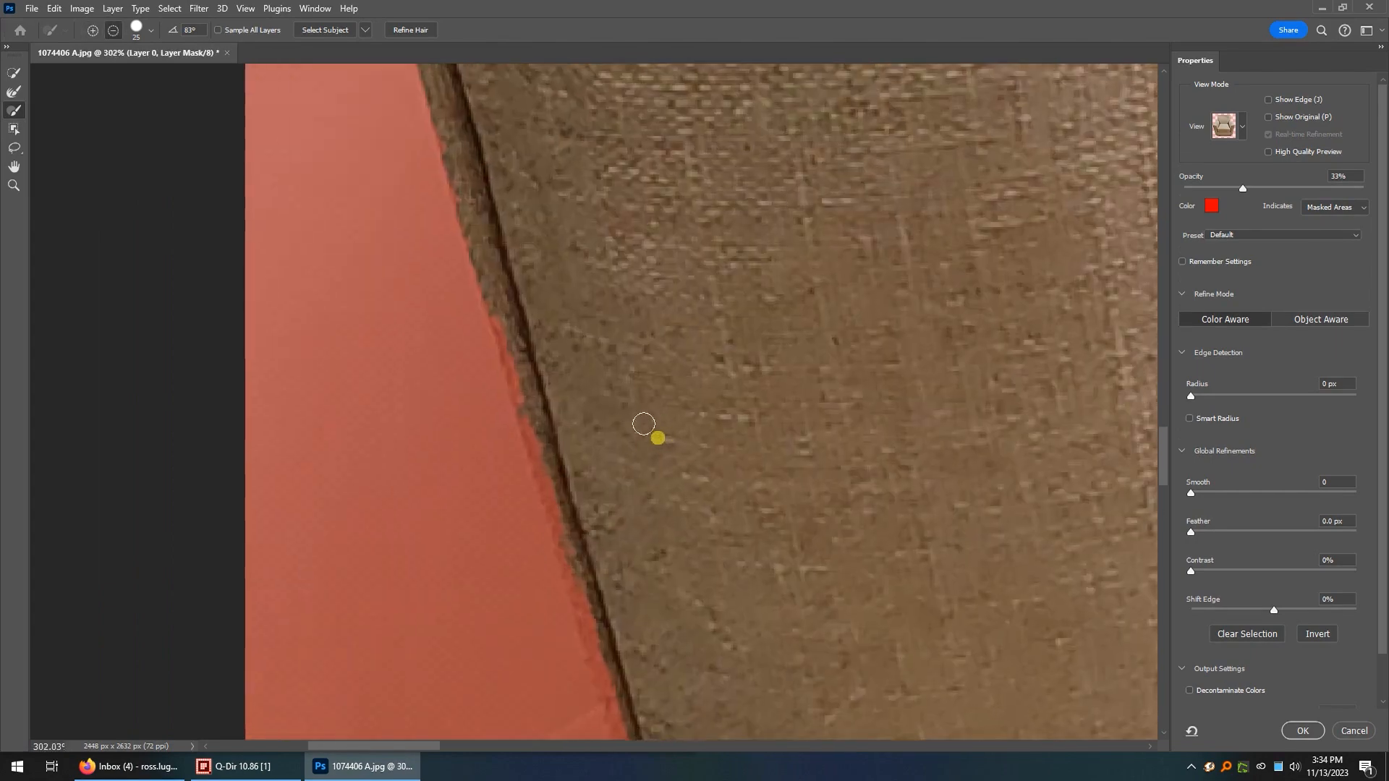
pyautogui.scroll(1, 514, 279)
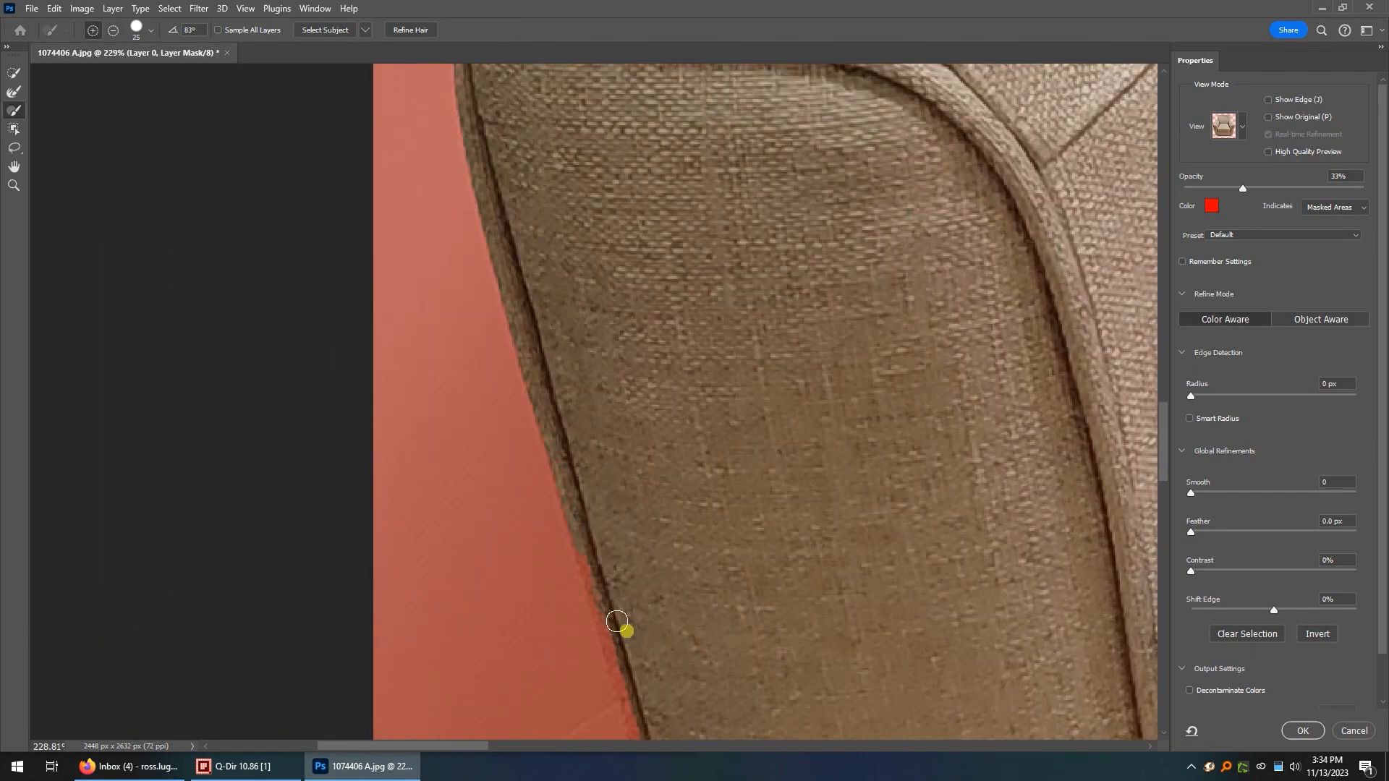
# Add the piping along the lower half of the left front panel's outer edge to the mask, down toward the rounded bottom corner.
pyautogui.scroll(-4, 620, 627)
pyautogui.scroll(-3, 724, 542)
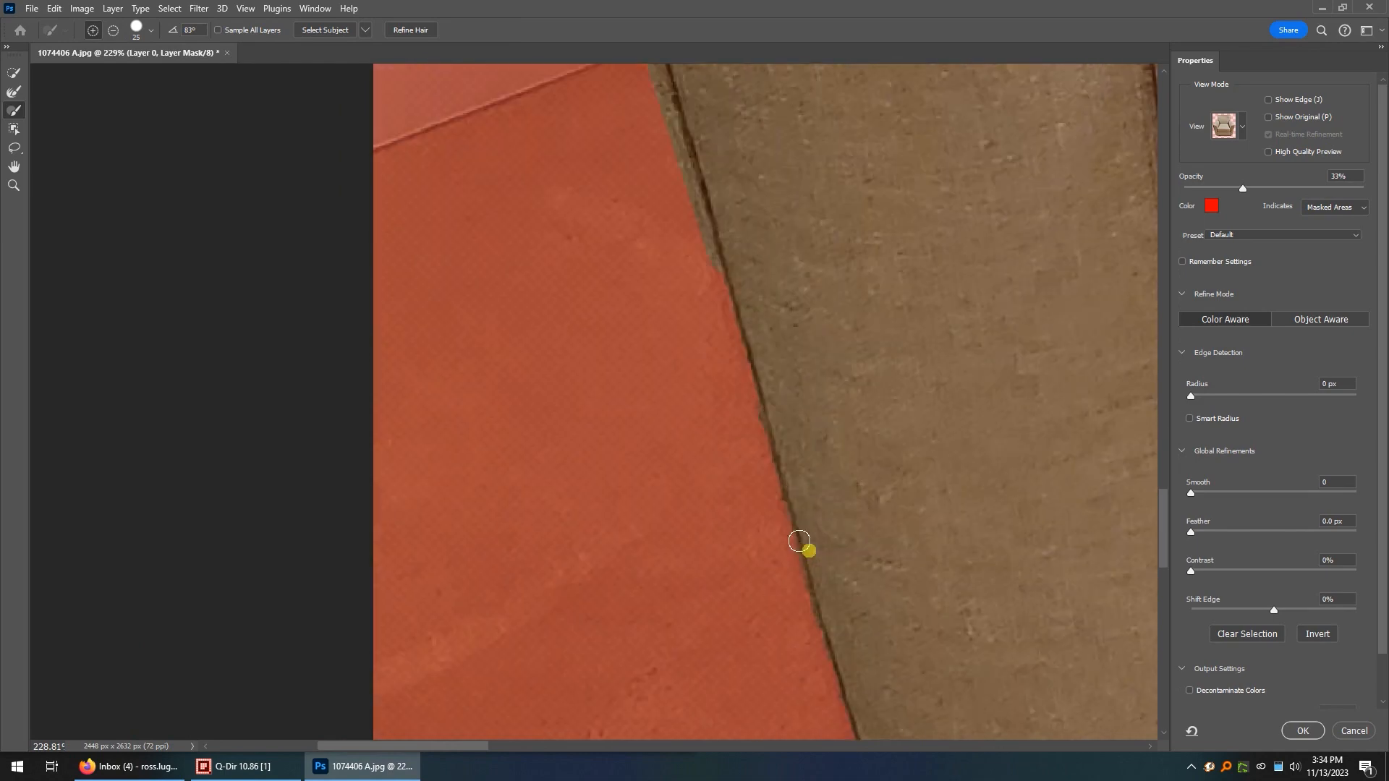
pyautogui.scroll(-2, 865, 568)
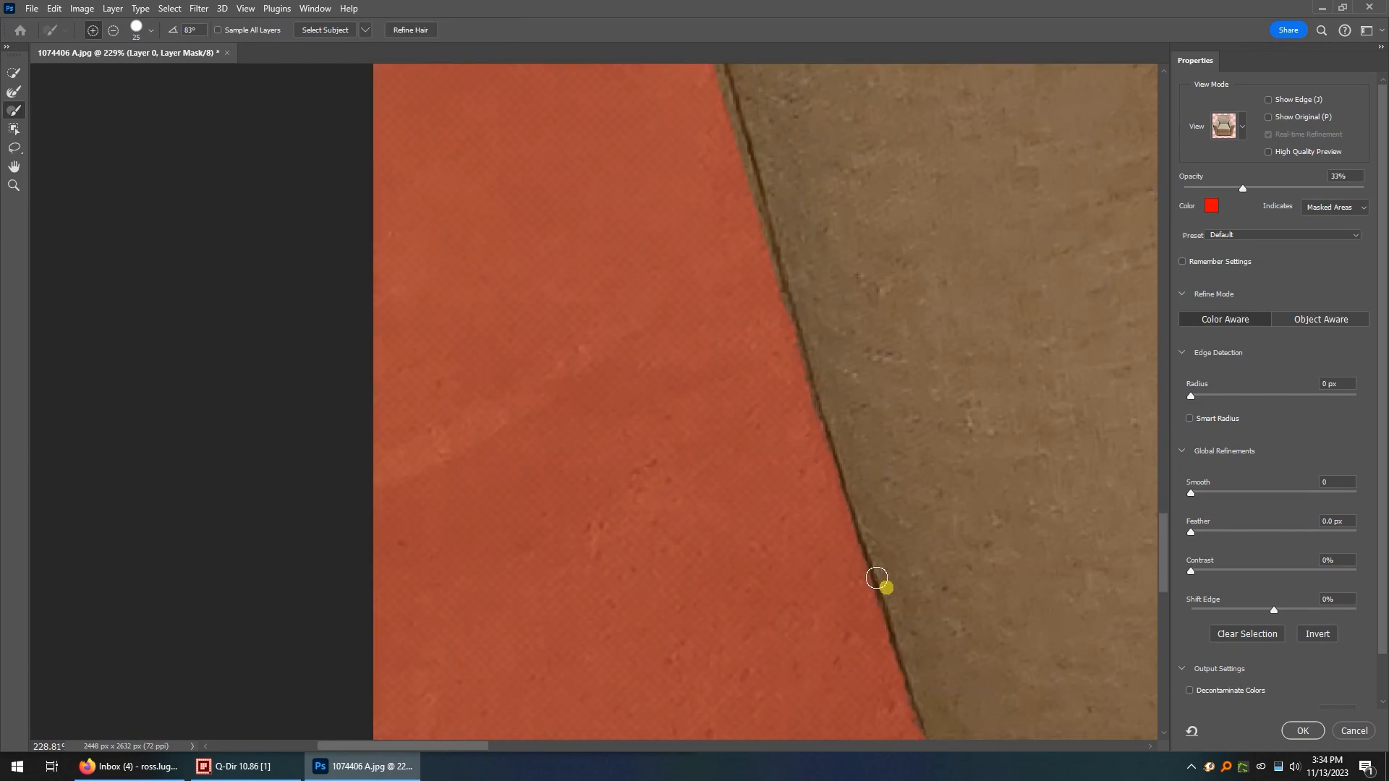
pyautogui.scroll(-3, 933, 607)
pyautogui.scroll(-3, 962, 528)
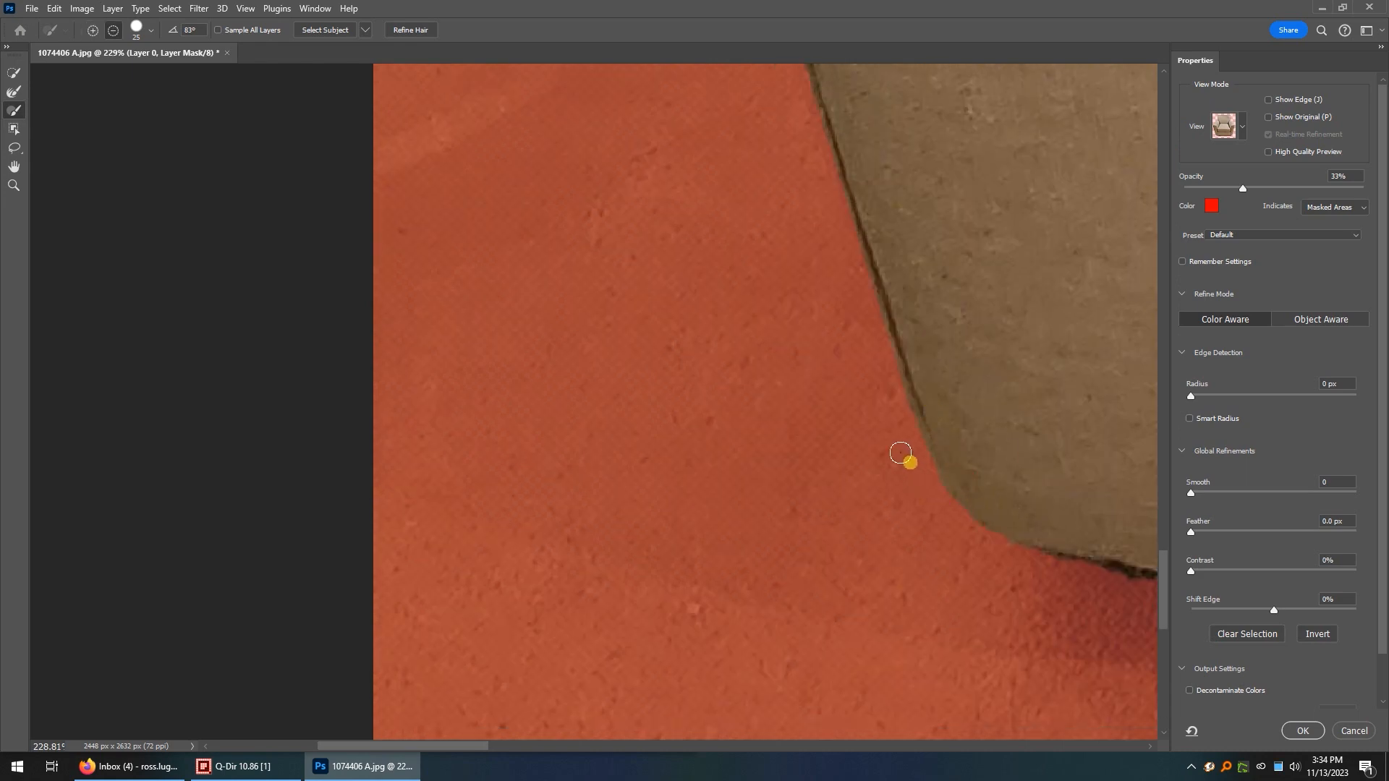
# Trim the excess background outside the left front panel's piping, working from the bottom corner back up past the wall-floor line.
pyautogui.scroll(3, 900, 456)
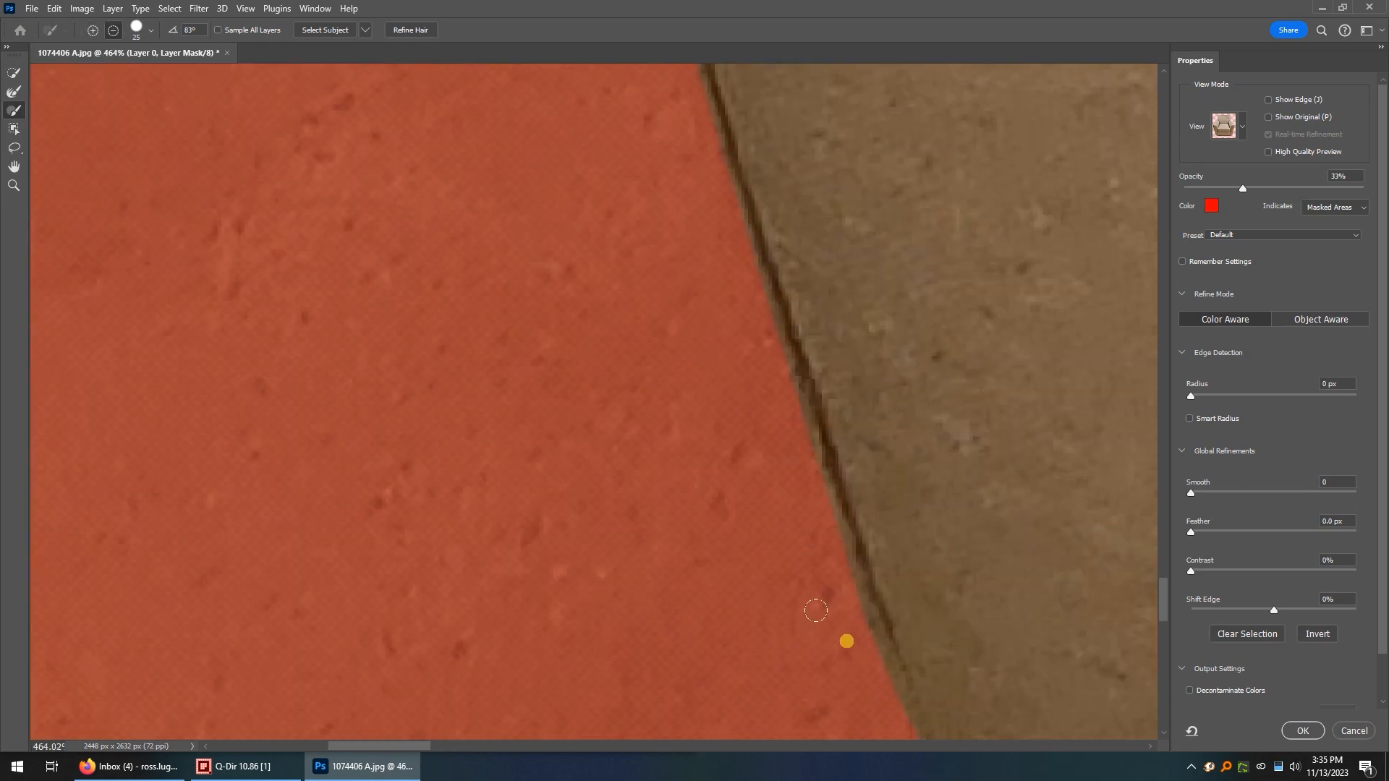
pyautogui.scroll(5, 680, 543)
pyautogui.scroll(8, 572, 539)
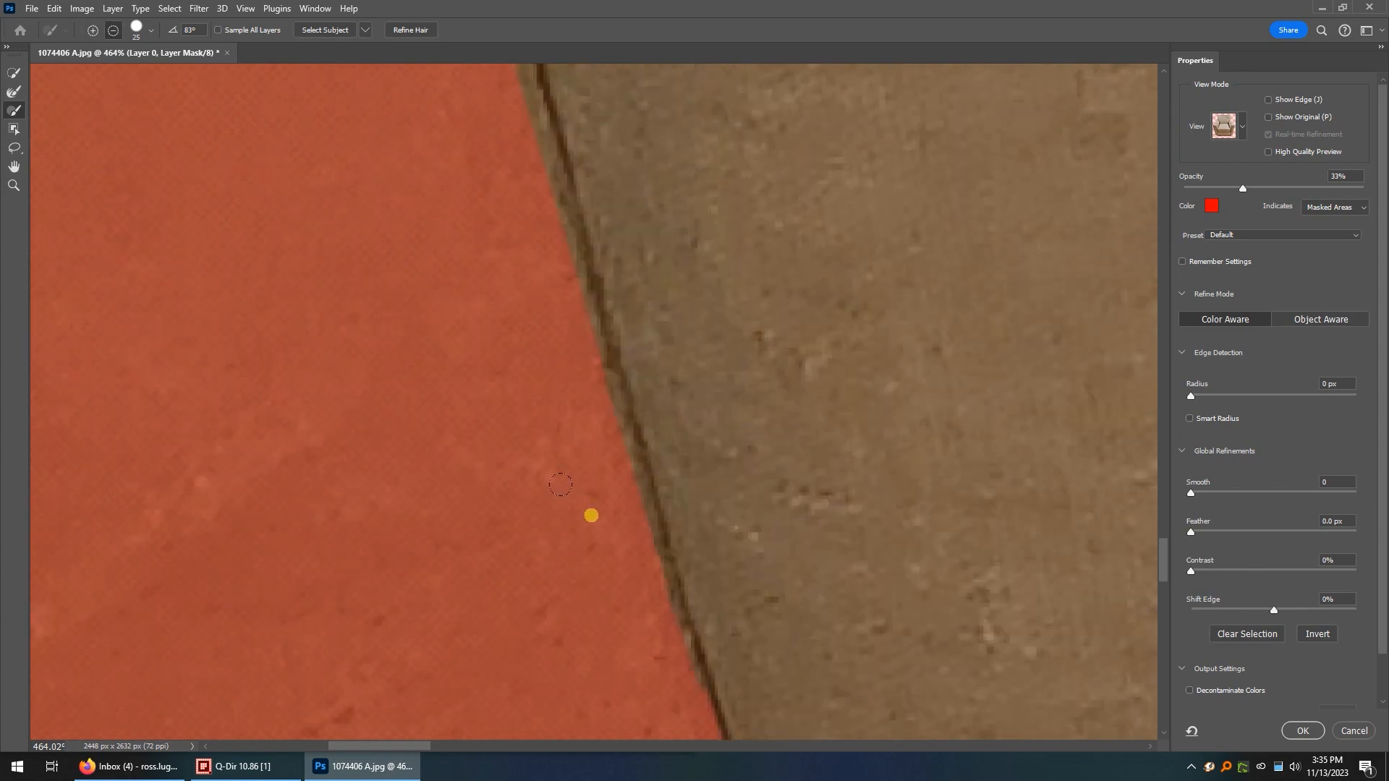
pyautogui.scroll(2, 331, 433)
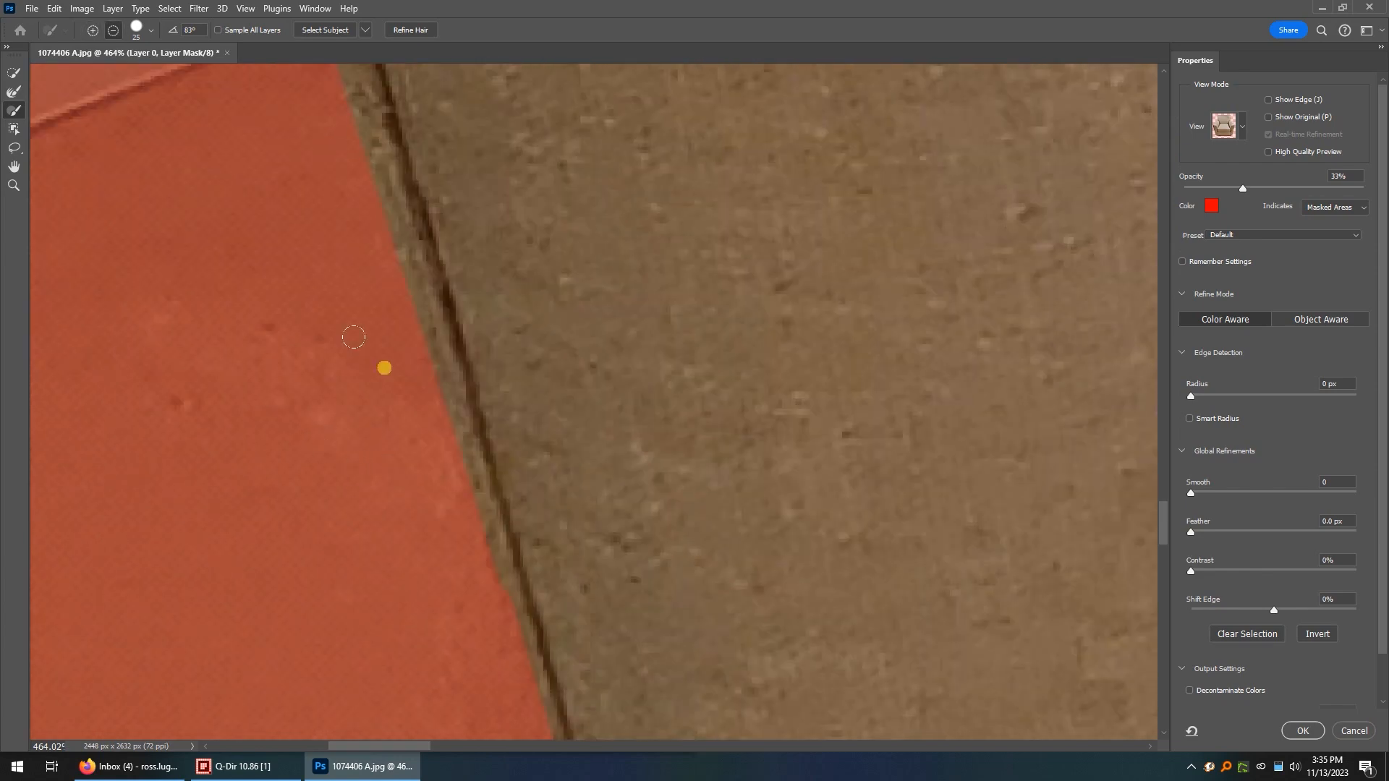
pyautogui.scroll(4, 313, 420)
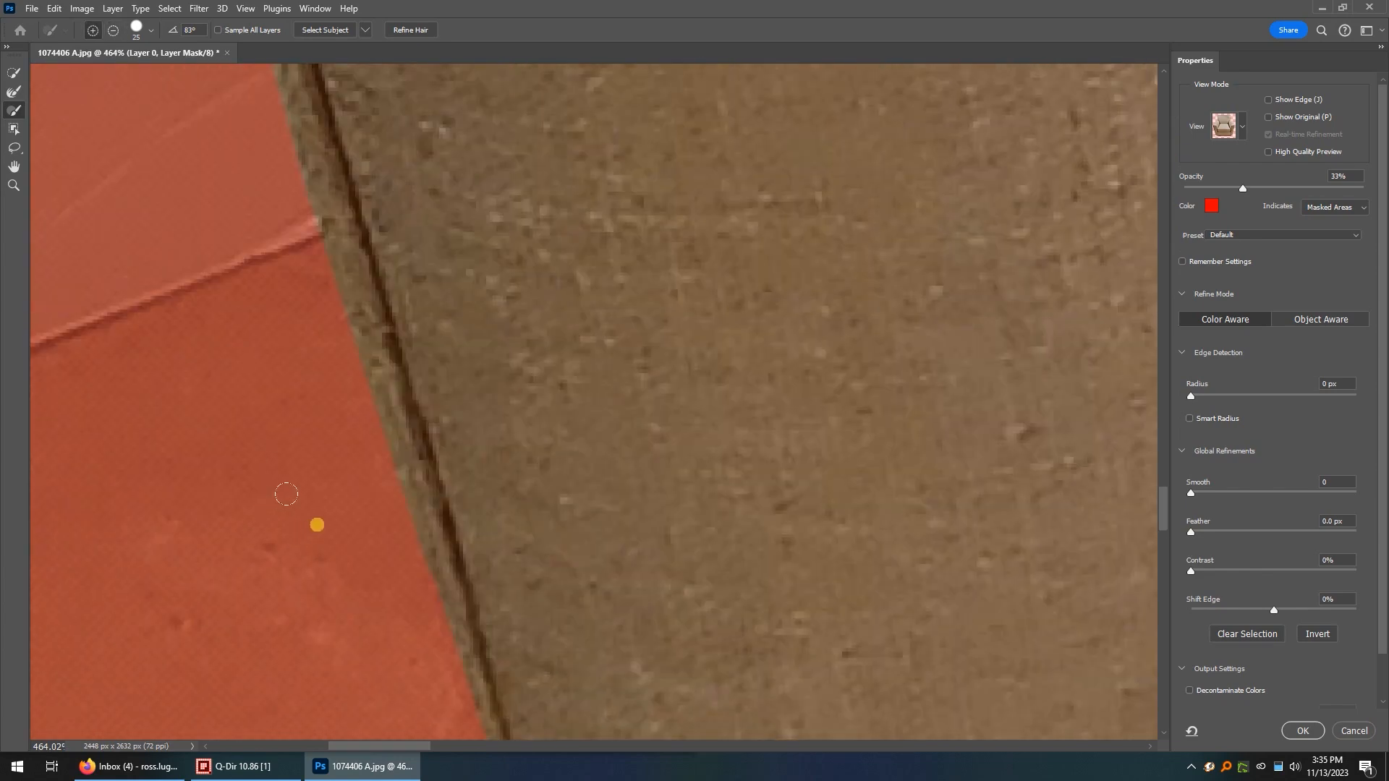
pyautogui.press('alt')
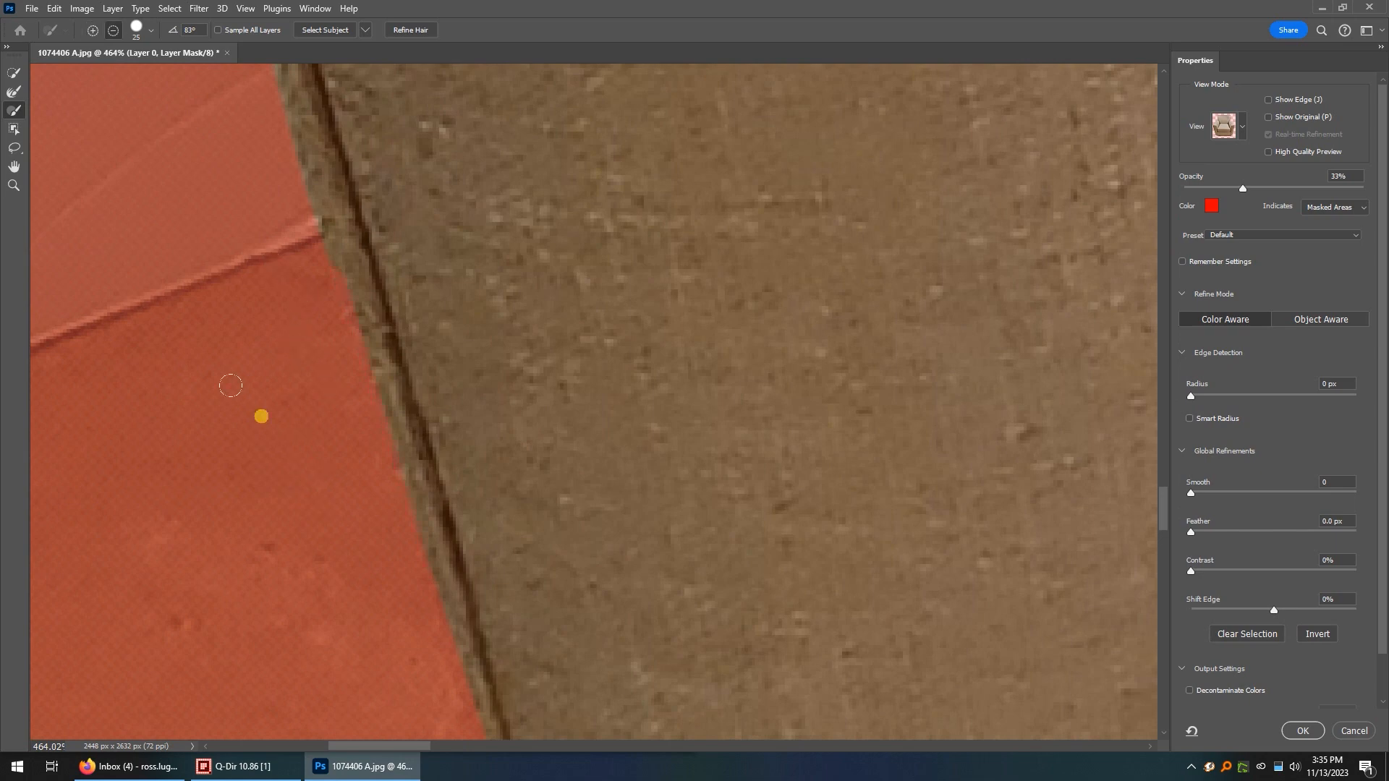
pyautogui.scroll(8, 231, 386)
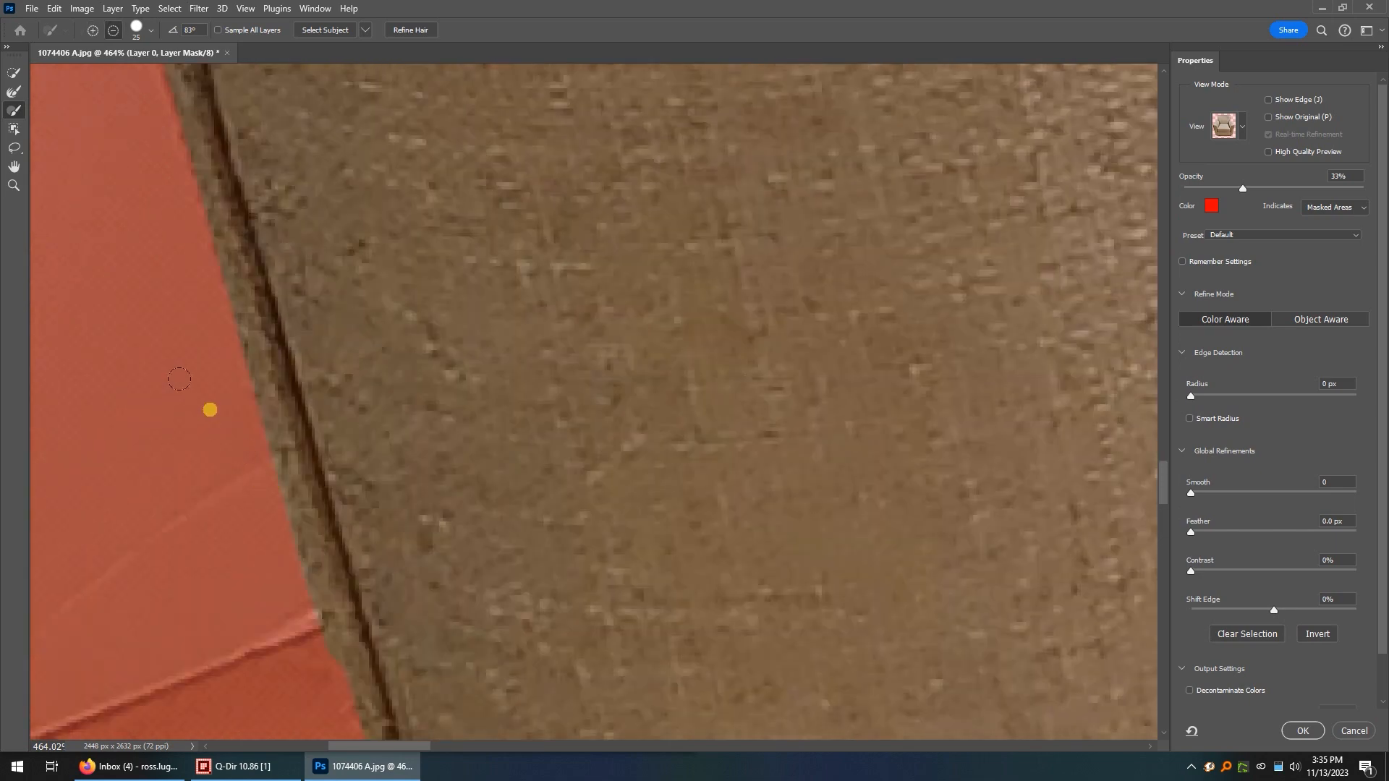
# Smooth the mask along the left front panel's lower outer edge and subtract the small bump just above its rounded bottom corner.
pyautogui.scroll(-5, 523, 488)
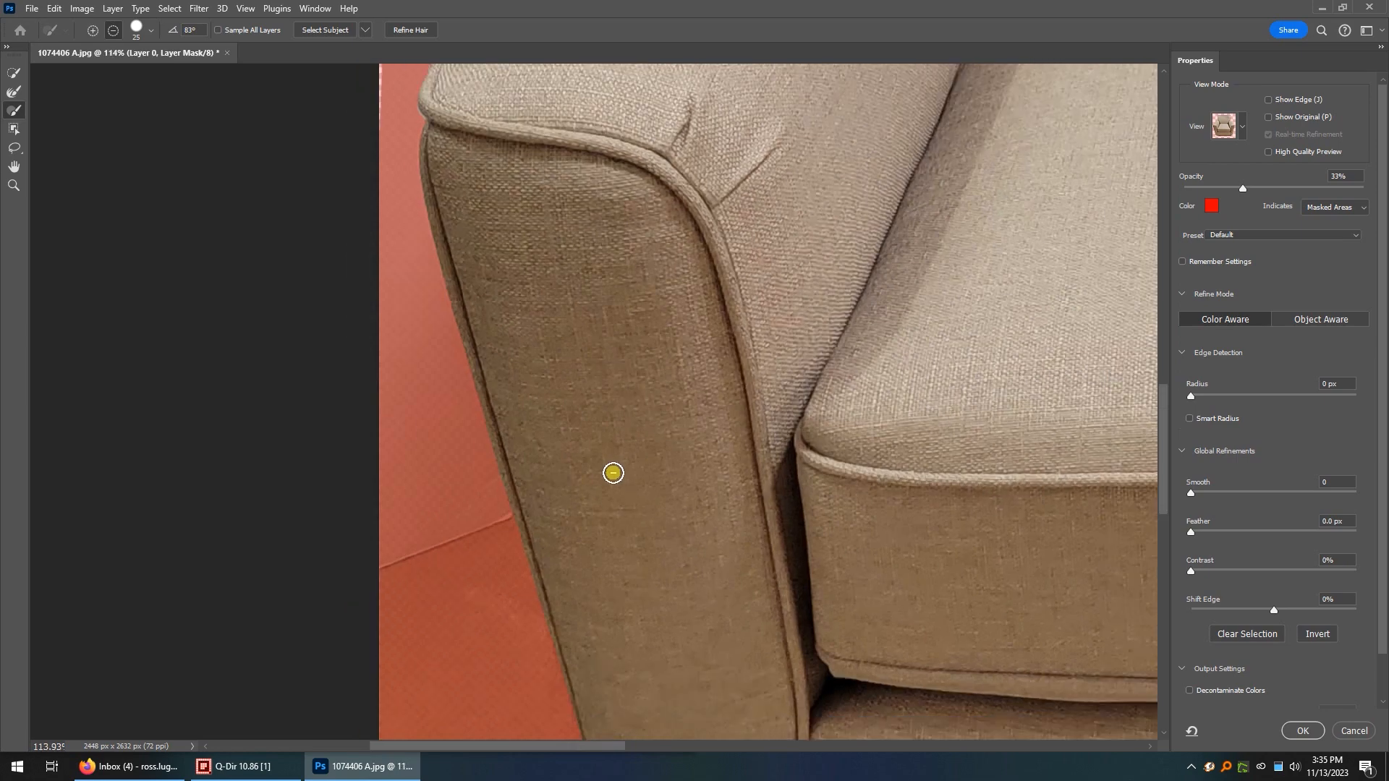
pyautogui.scroll(-4, 661, 630)
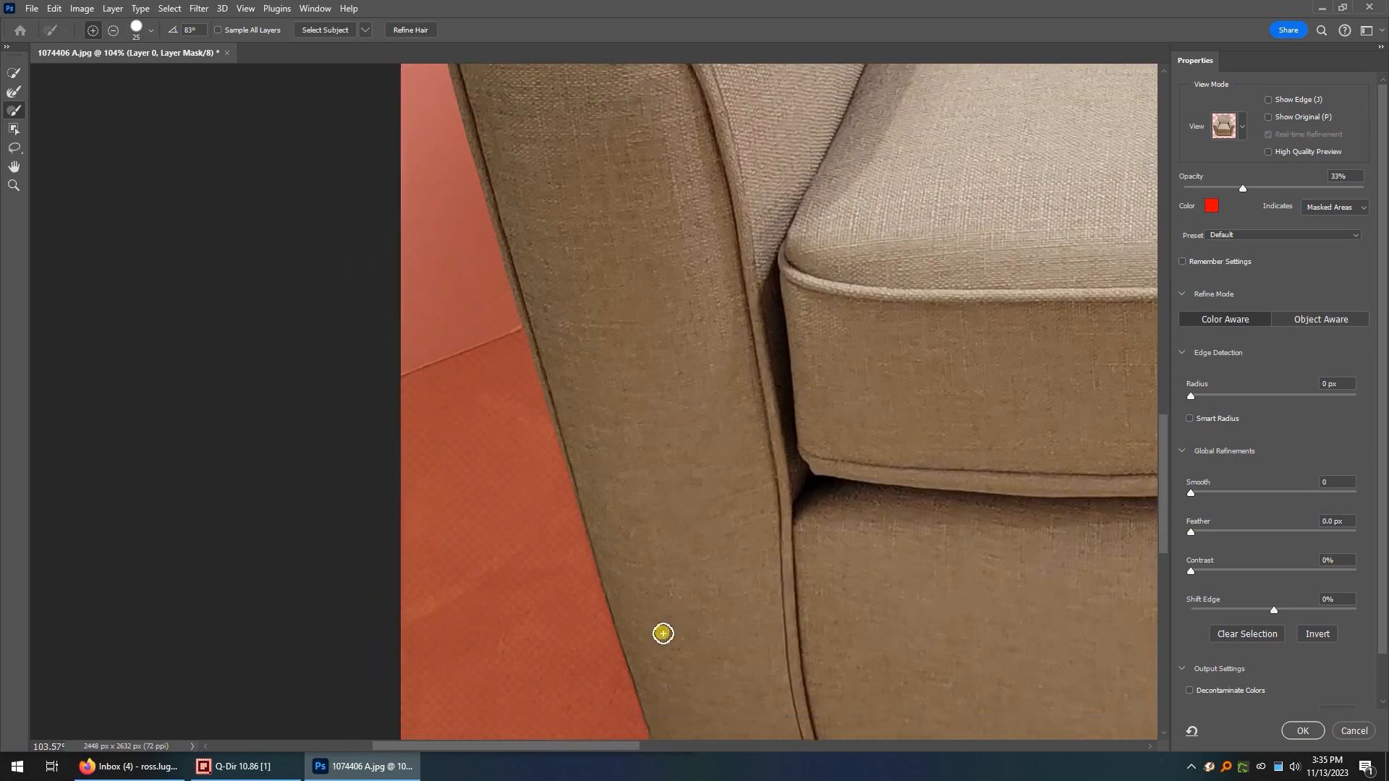
pyautogui.scroll(6, 672, 623)
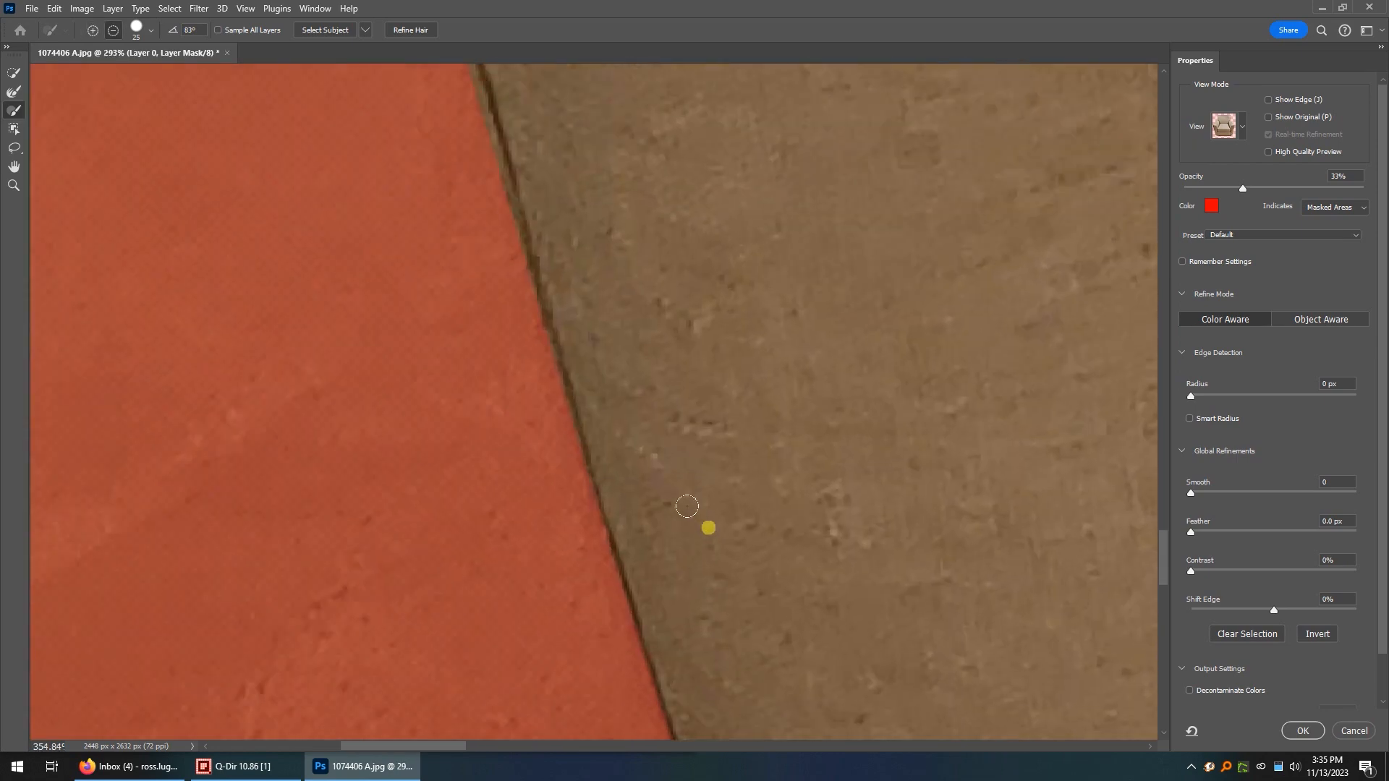
pyautogui.scroll(-2, 731, 499)
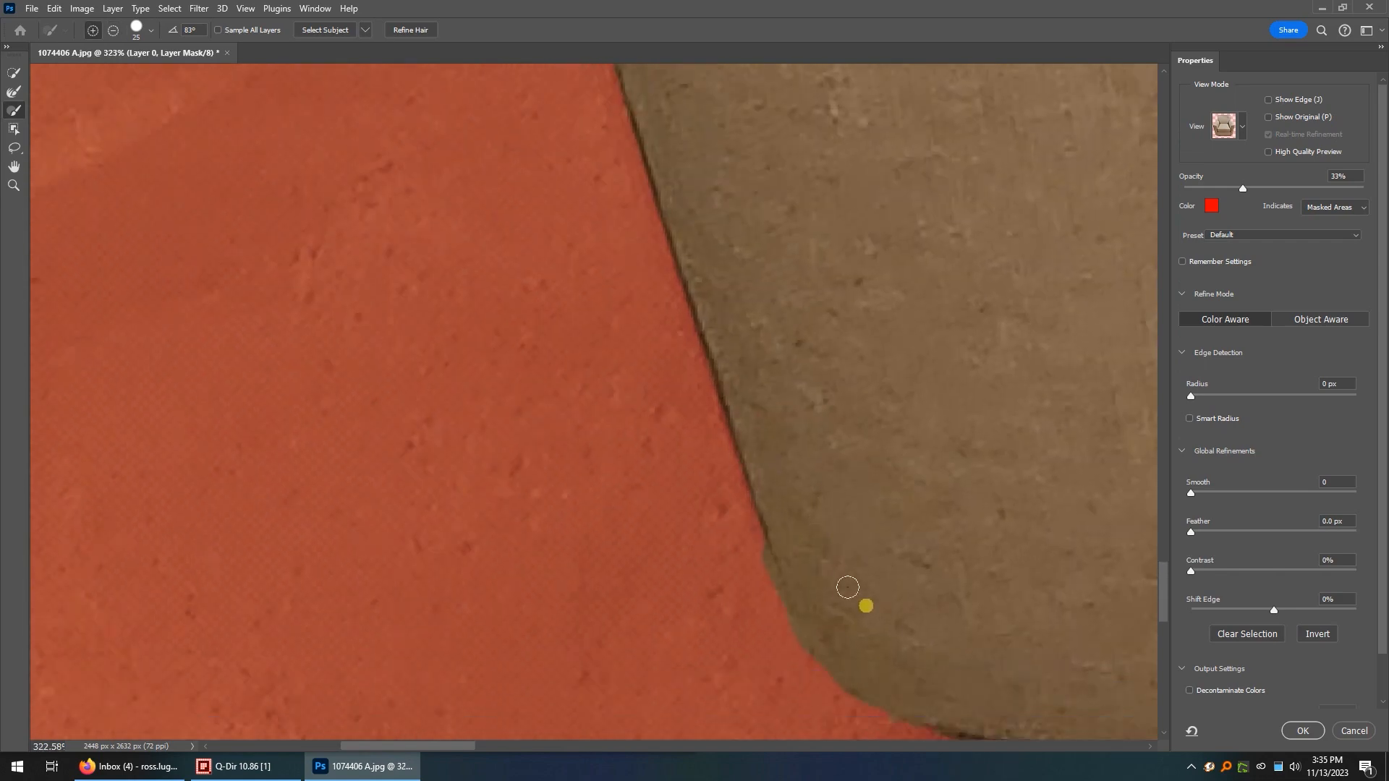
pyautogui.hscroll(5, 914, 610)
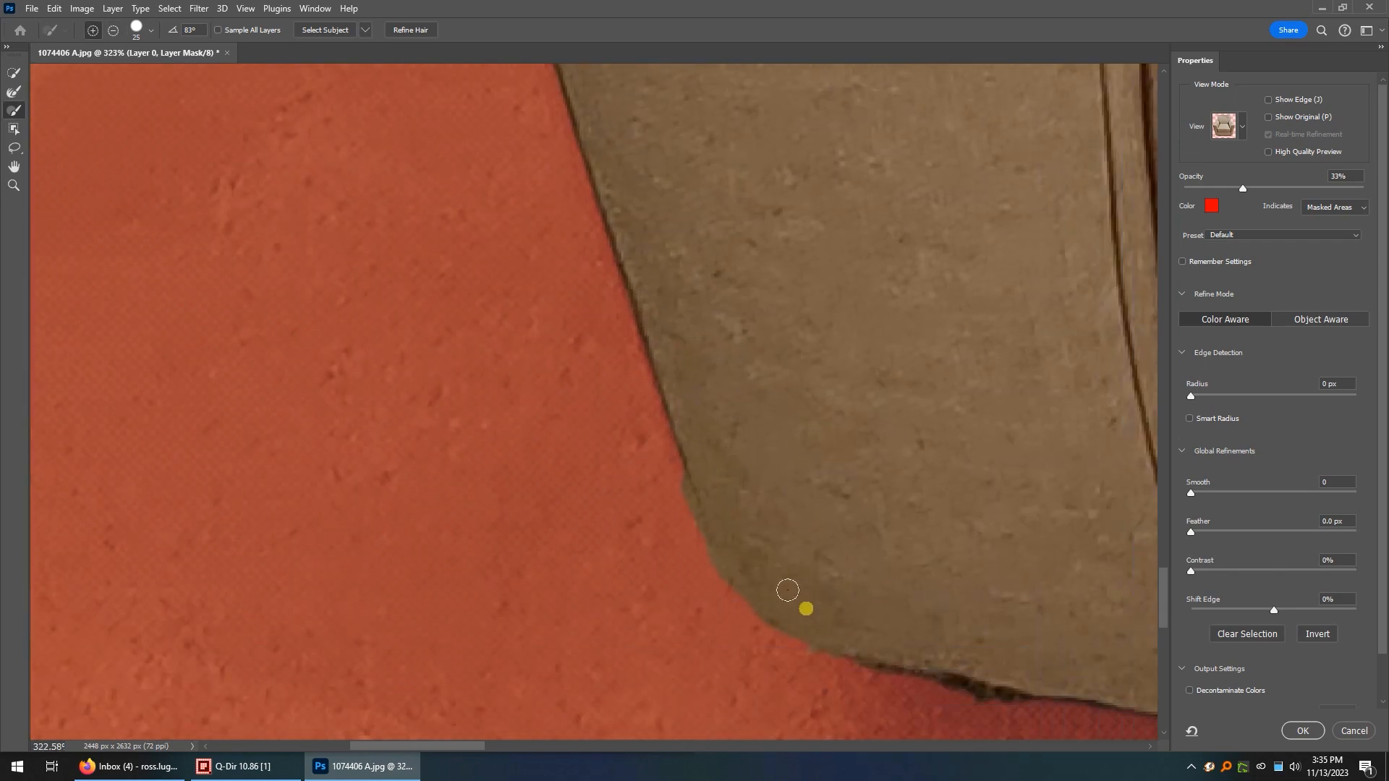
pyautogui.scroll(2, 738, 573)
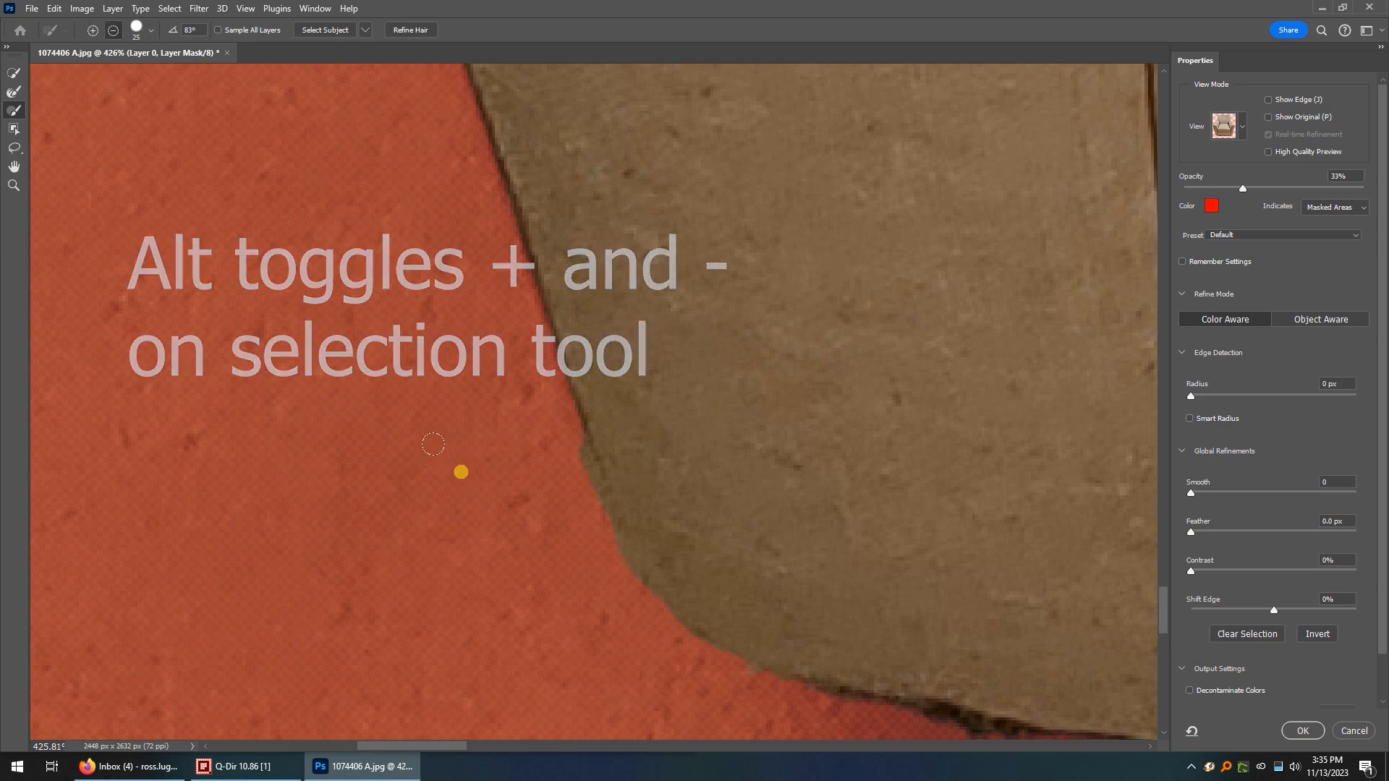
pyautogui.press('alt')
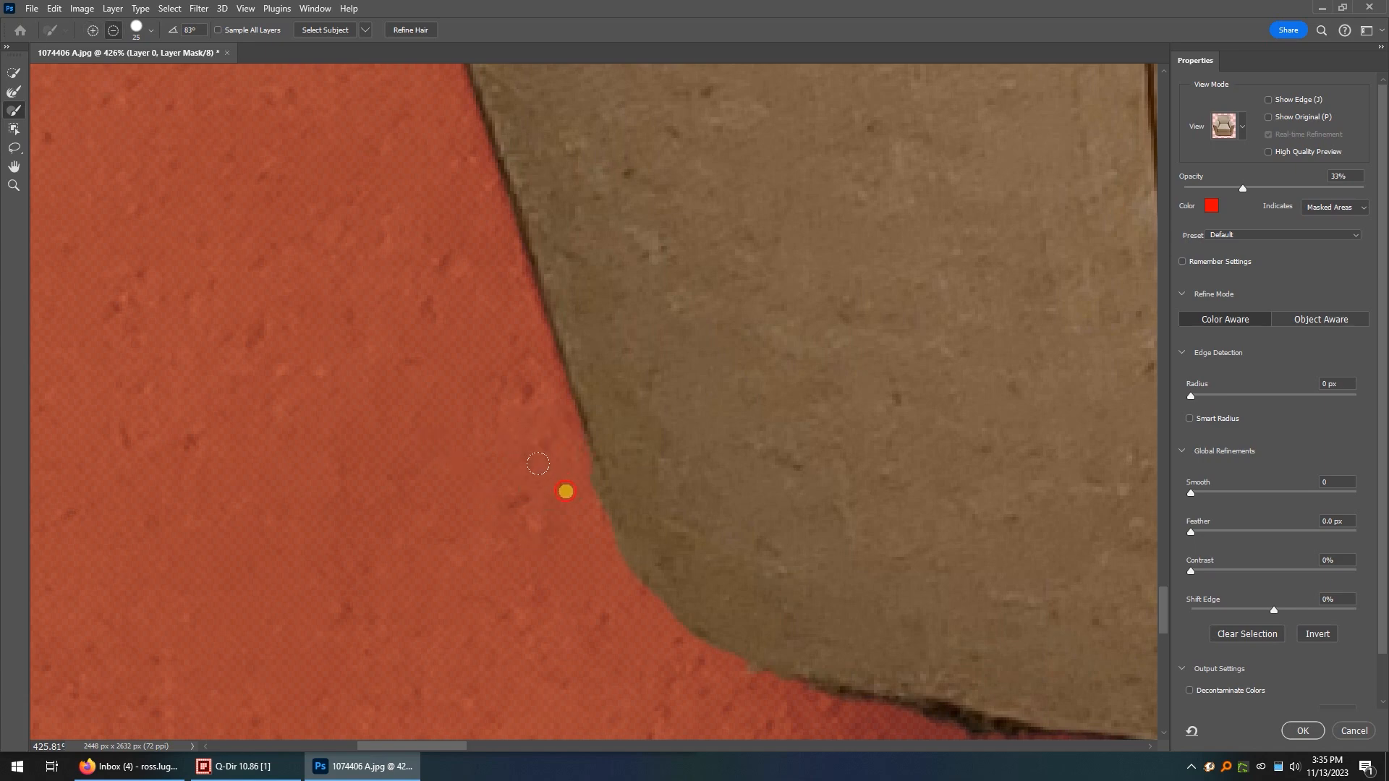
pyautogui.moveTo(537, 463); pyautogui.dragTo(551, 501)
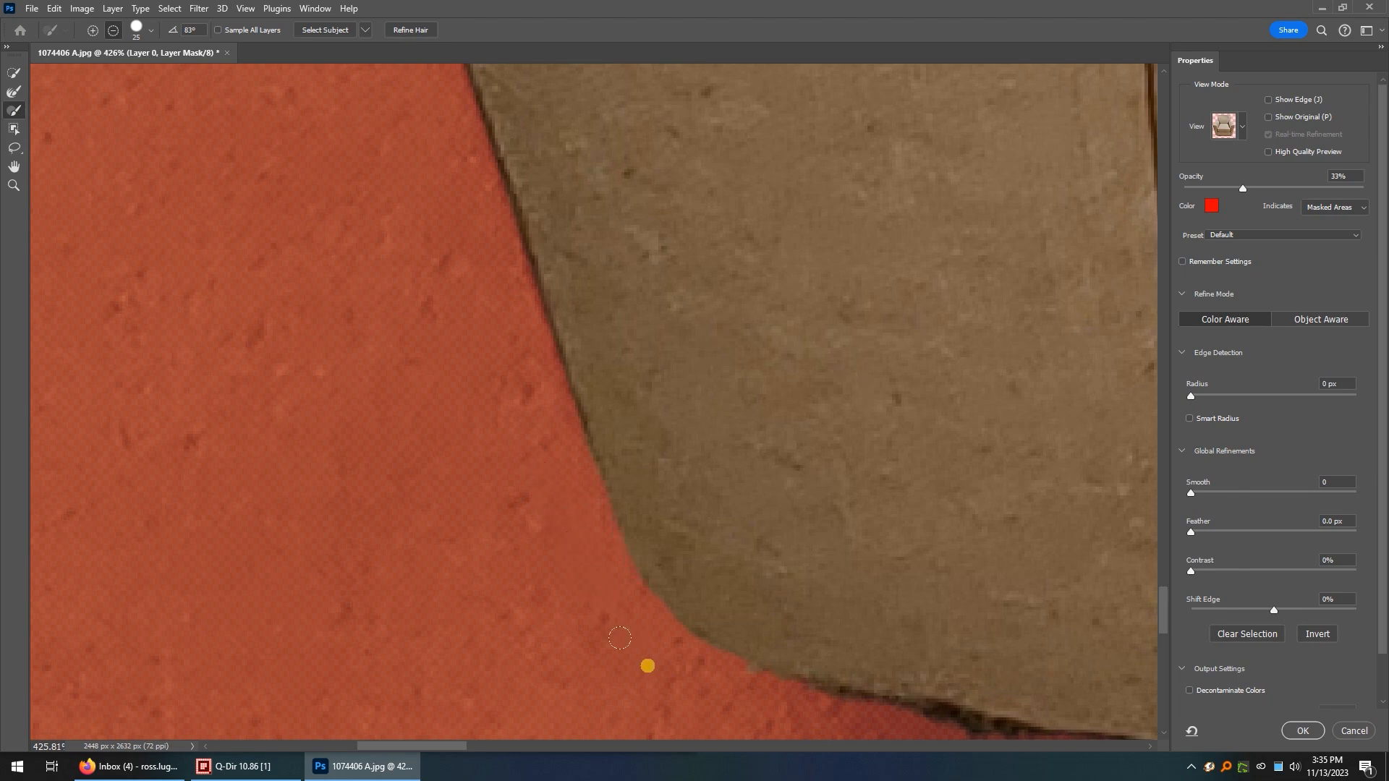
# Subtract the dark floor shadow along the chair's bottom edge between the rounded left corner and the left front piping.
pyautogui.scroll(-5, 647, 665)
pyautogui.moveTo(893, 620); pyautogui.dragTo(774, 586)
pyautogui.scroll(5, 747, 659)
pyautogui.moveTo(933, 660)
pyautogui.mouseDown()
pyautogui.moveTo(903, 659)
pyautogui.moveTo(977, 667)
pyautogui.moveTo(759, 611)
pyautogui.moveTo(629, 606)
pyautogui.moveTo(407, 543)
pyautogui.mouseUp()
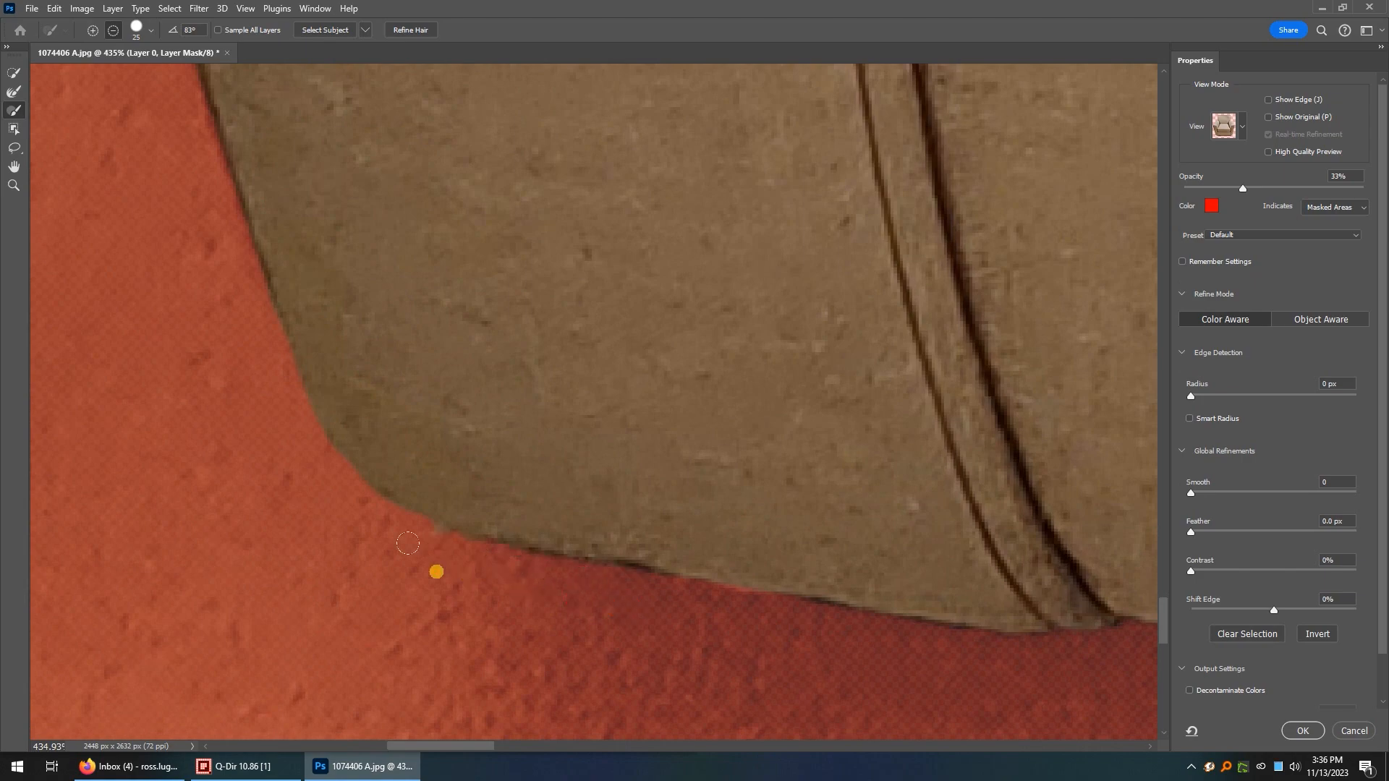
# Subtract the dark floor shadow beneath the right front piping and along the bottom edge toward the chair's right corner.
pyautogui.scroll(-8, 962, 646)
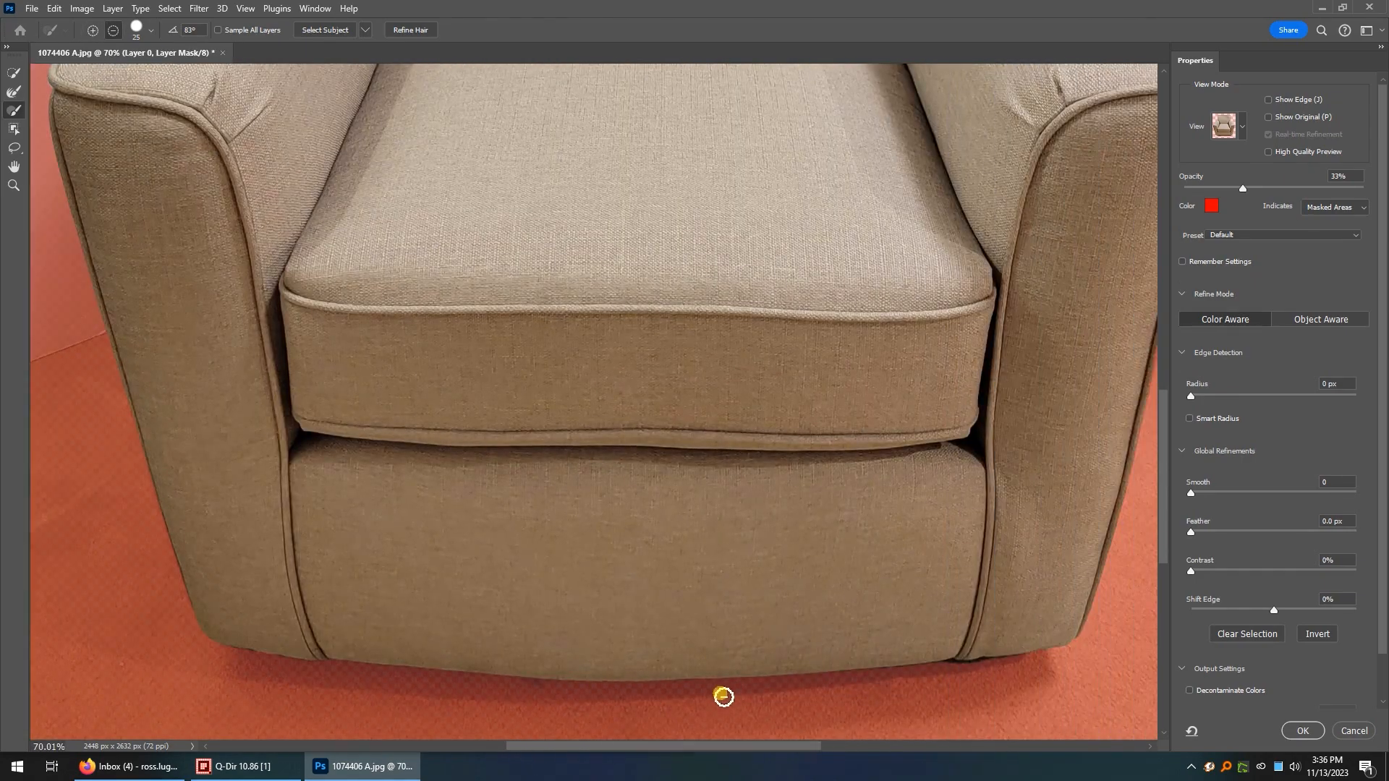
pyautogui.scroll(-2, 915, 688)
pyautogui.scroll(9, 914, 658)
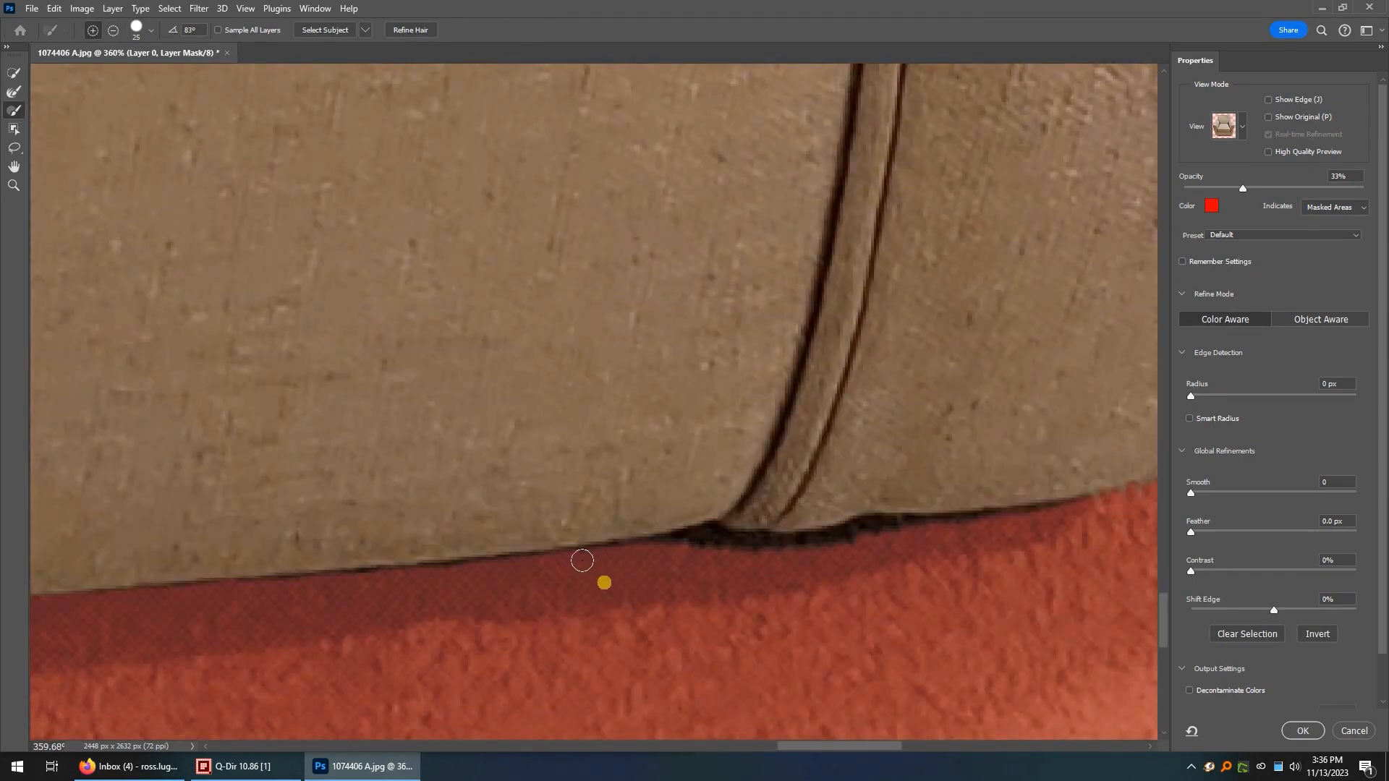
pyautogui.moveTo(582, 560)
pyautogui.mouseDown()
pyautogui.moveTo(571, 562)
pyautogui.moveTo(1042, 514)
pyautogui.mouseUp()
pyautogui.hscroll(2, 968, 529)
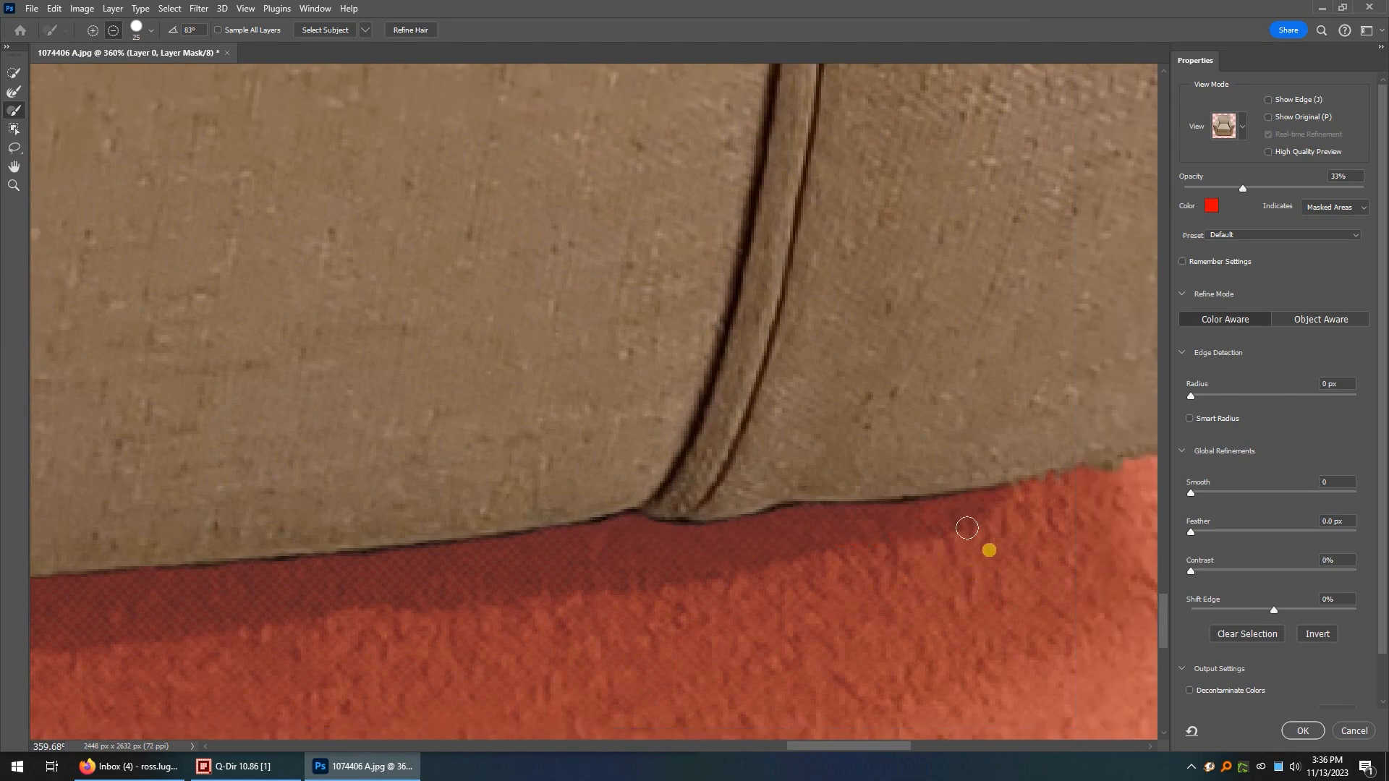
pyautogui.hscroll(3, 967, 528)
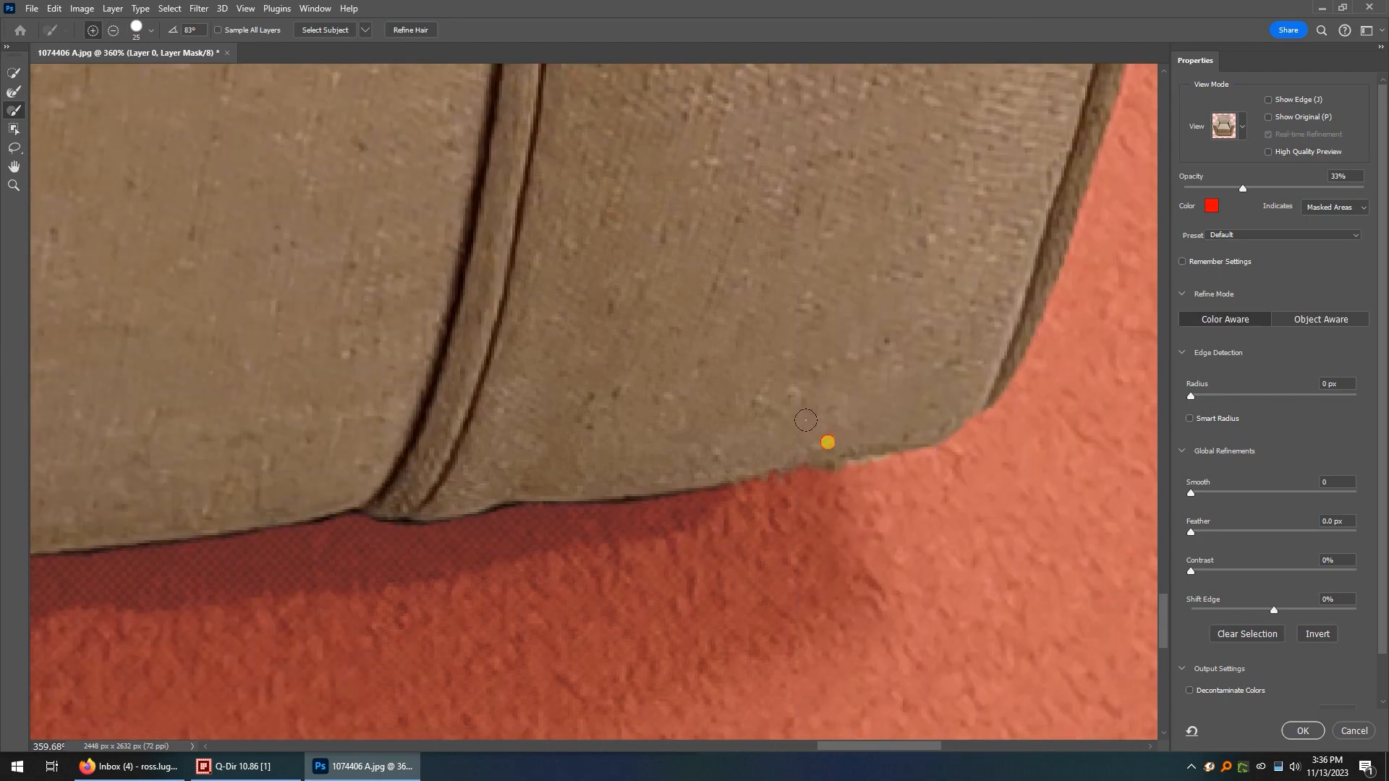
# Refine the mask edge along the lower outer piping of the right armrest's front panel.
pyautogui.scroll(-5, 1100, 549)
pyautogui.scroll(6, 1069, 546)
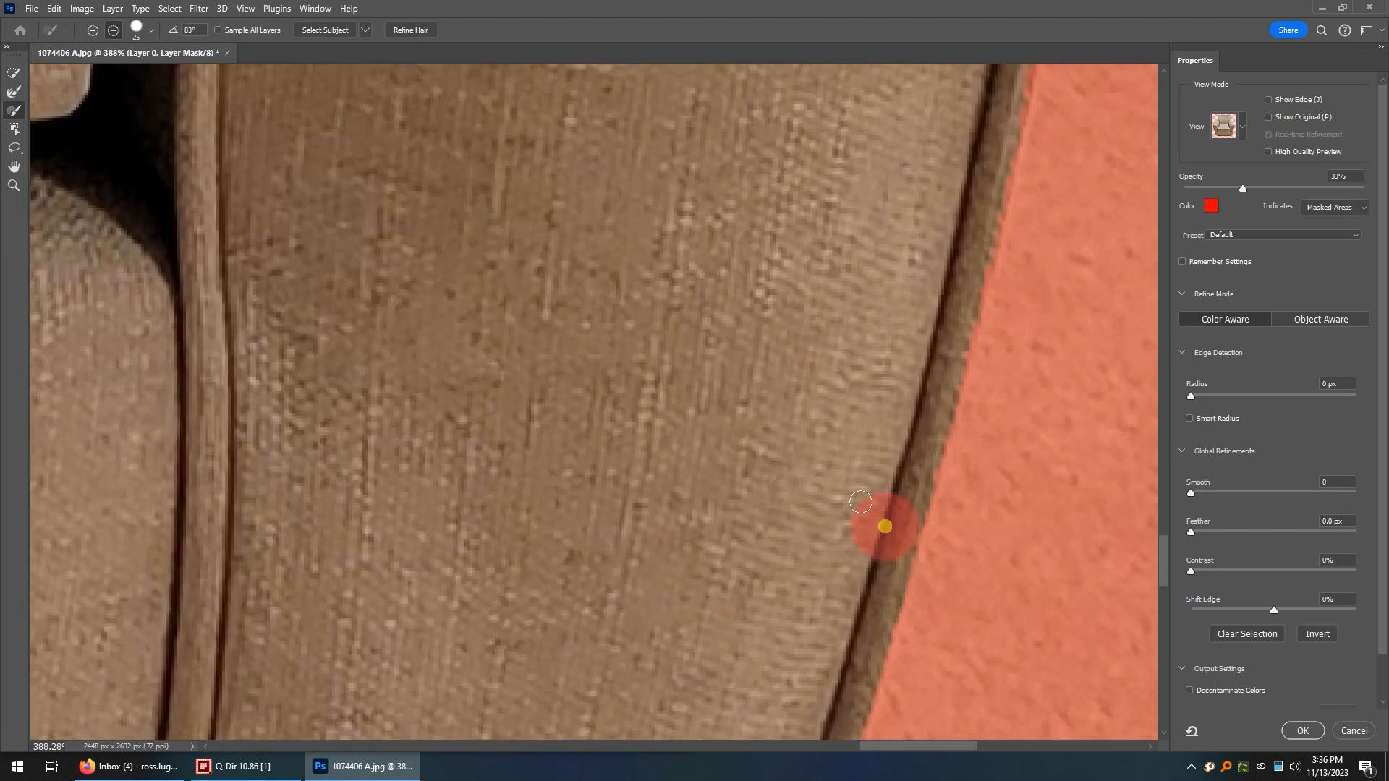
pyautogui.scroll(2, 881, 435)
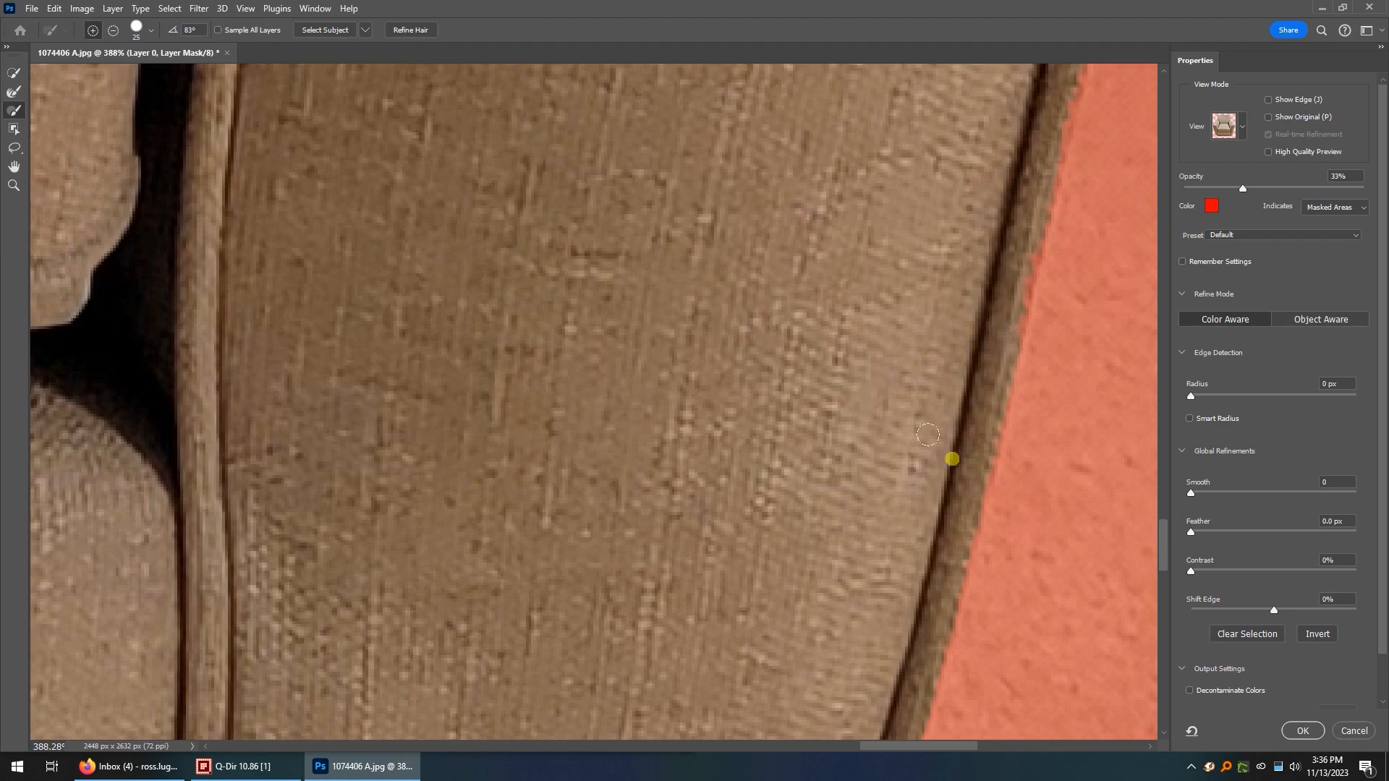
pyautogui.scroll(2, 941, 442)
pyautogui.hscroll(5, 985, 458)
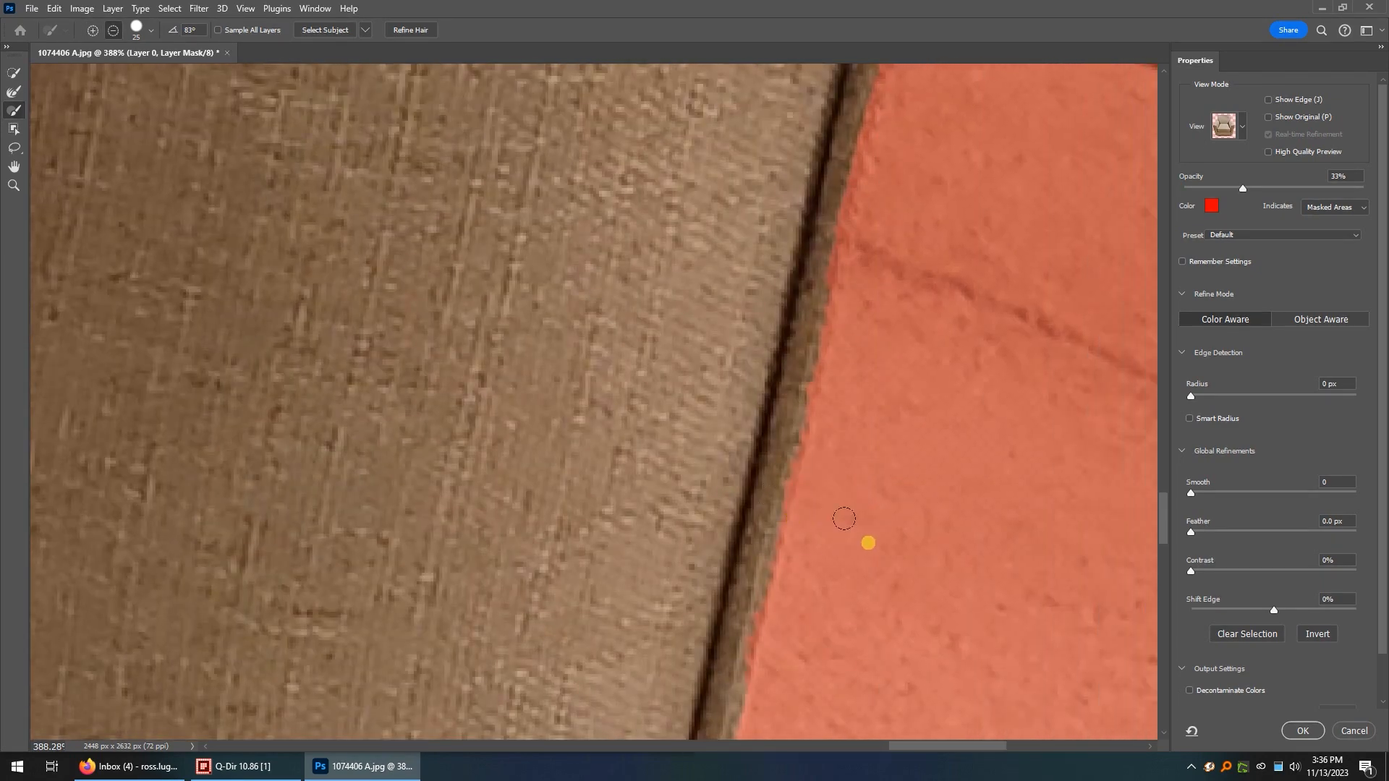
pyautogui.hscroll(-2, 844, 519)
pyautogui.hscroll(1, 844, 519)
pyautogui.hscroll(1, 844, 519)
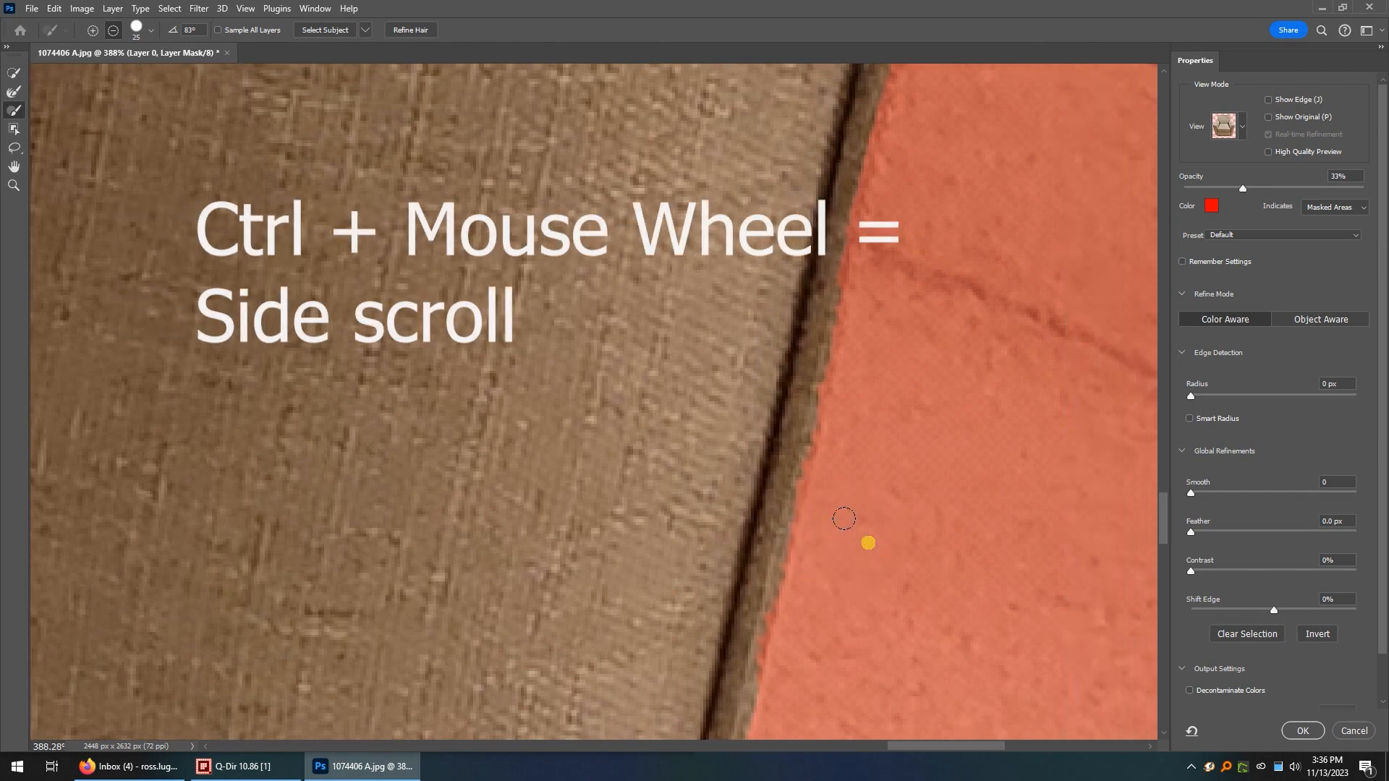
pyautogui.hscroll(-3, 844, 521)
pyautogui.hscroll(3, 845, 526)
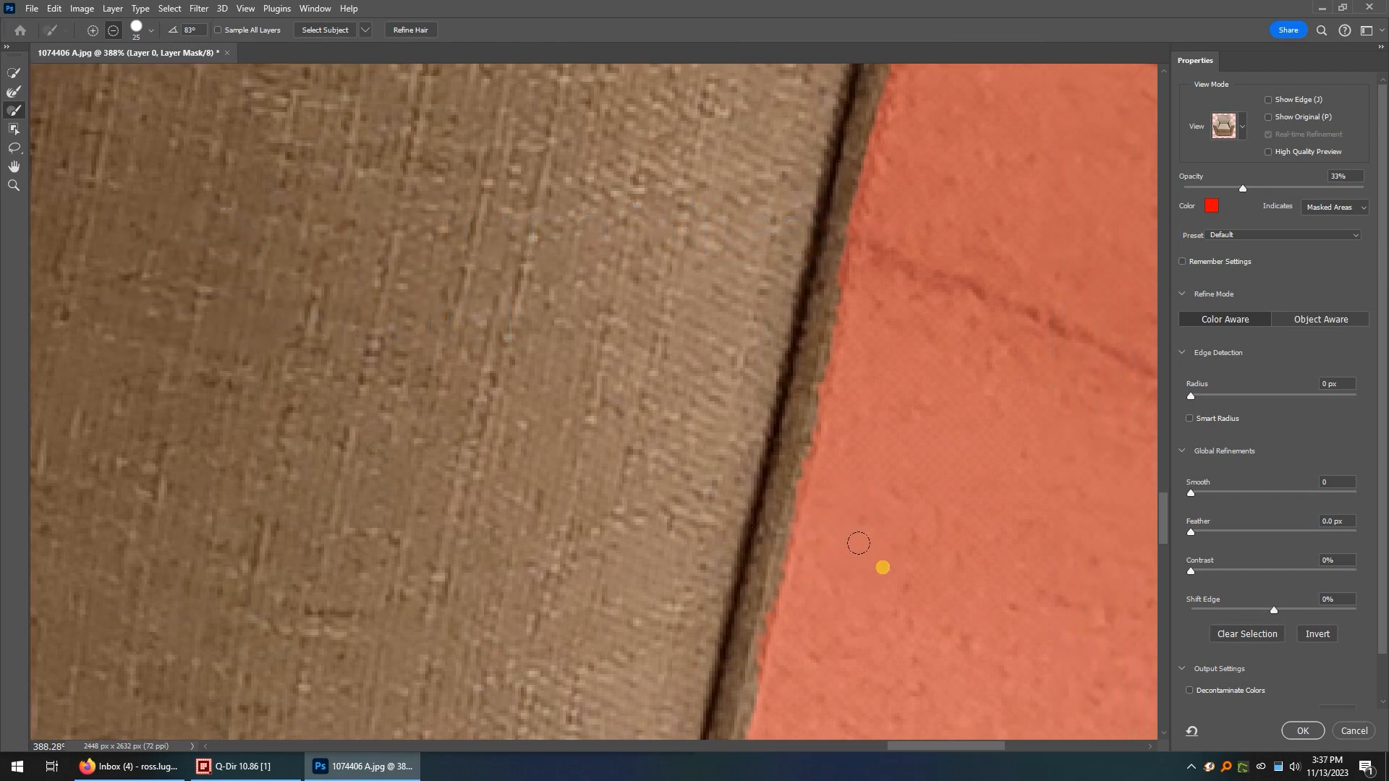
pyautogui.hscroll(-1, 859, 543)
pyautogui.hscroll(1, 858, 544)
pyautogui.hscroll(-1, 859, 543)
pyautogui.hscroll(1, 859, 544)
# Refine the mask edge along the middle section of the outer piping on the right armrest's front panel.
pyautogui.scroll(3, 776, 526)
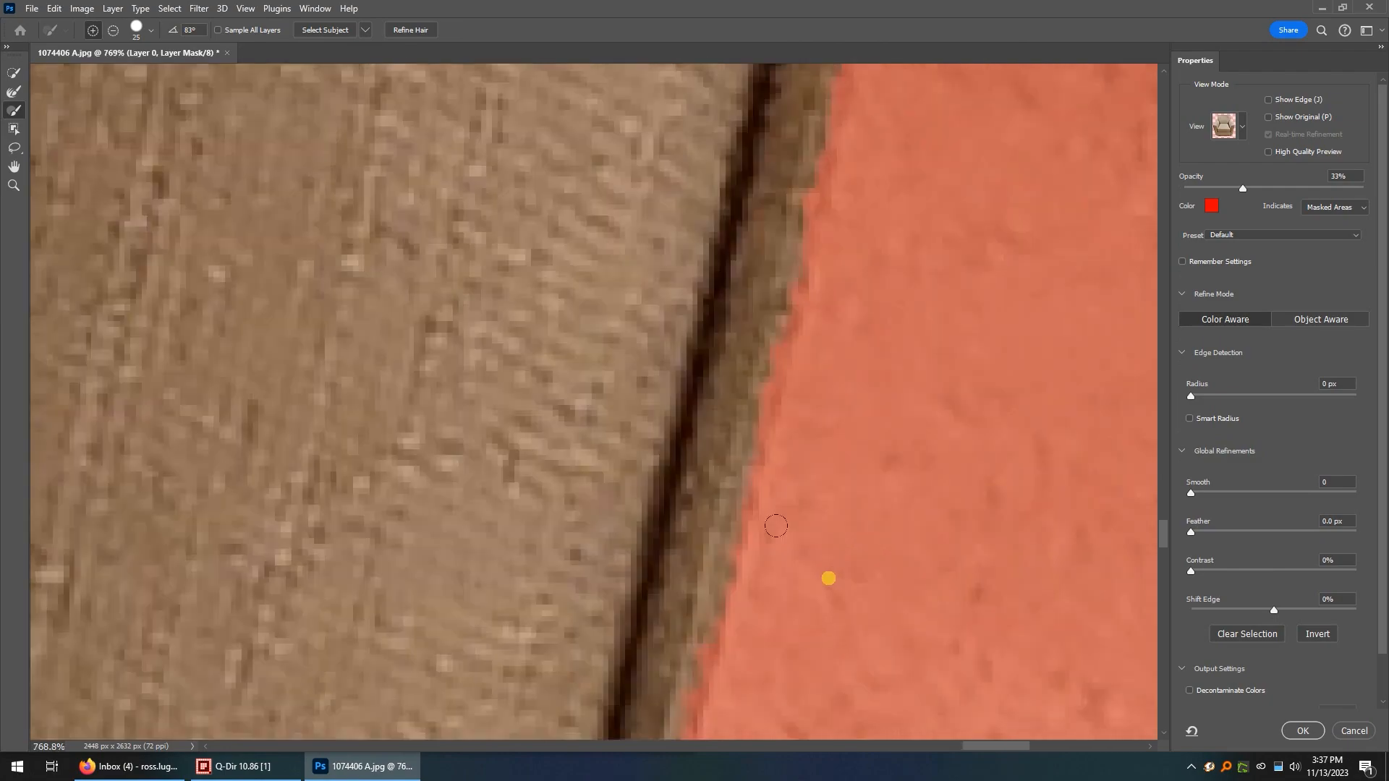
pyautogui.scroll(-4, 775, 526)
pyautogui.scroll(2, 785, 636)
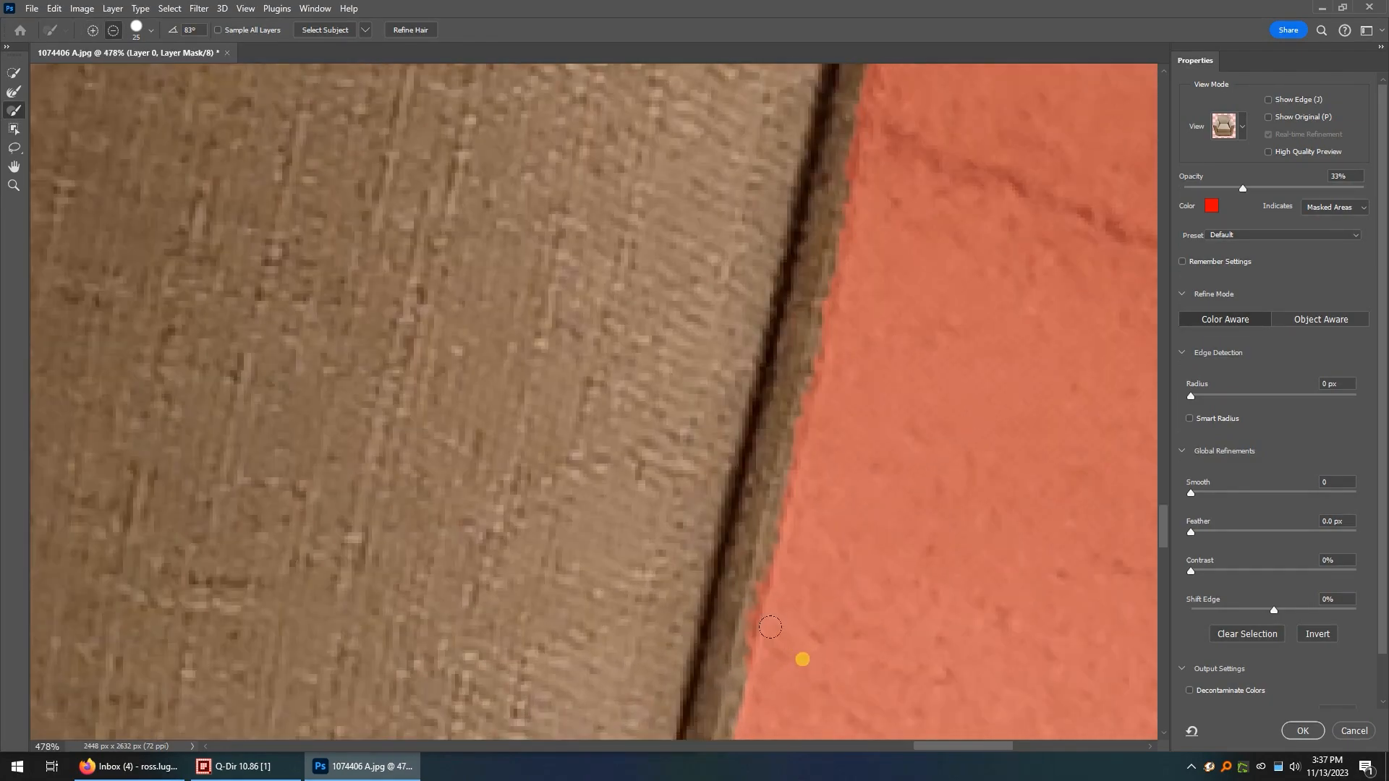
pyautogui.scroll(-2, 769, 626)
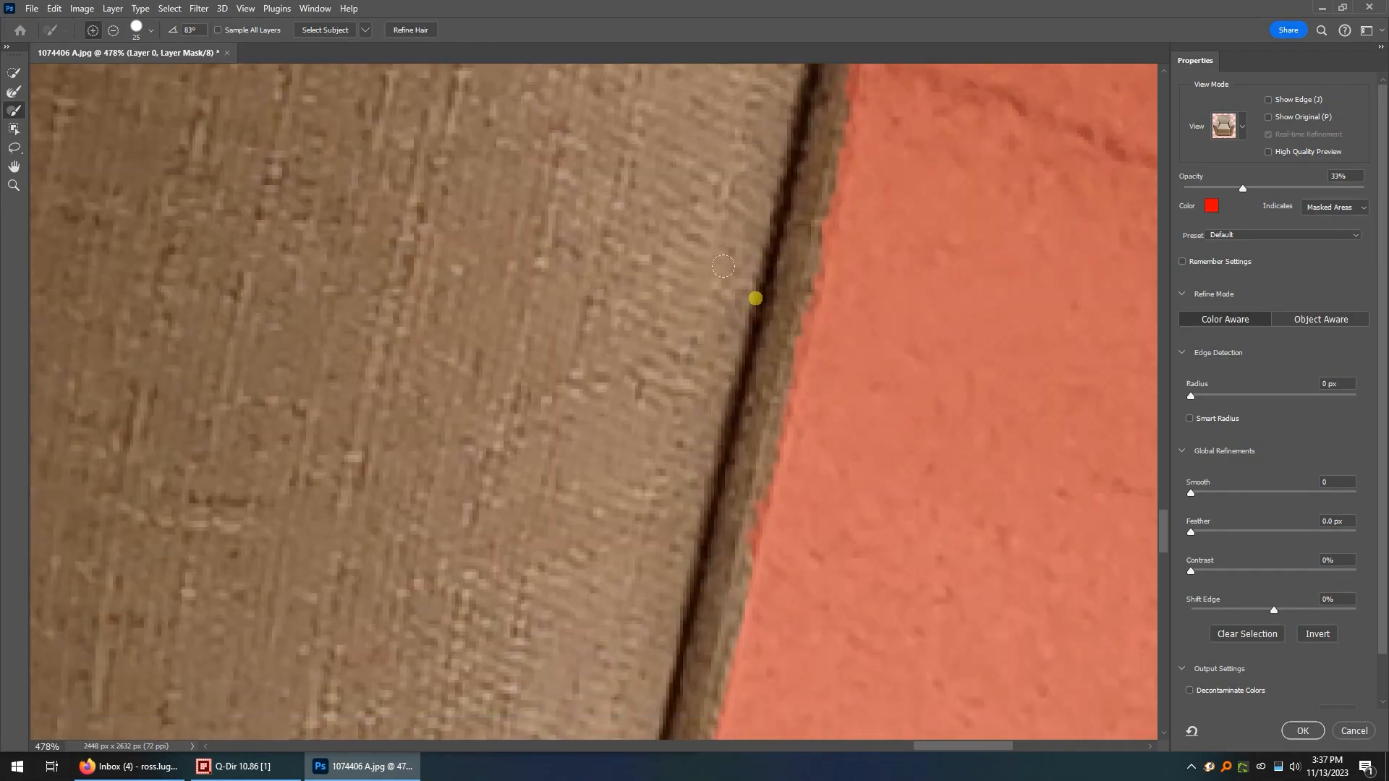
pyautogui.scroll(8, 760, 304)
pyautogui.moveTo(795, 328); pyautogui.dragTo(842, 417)
pyautogui.scroll(1, 796, 506)
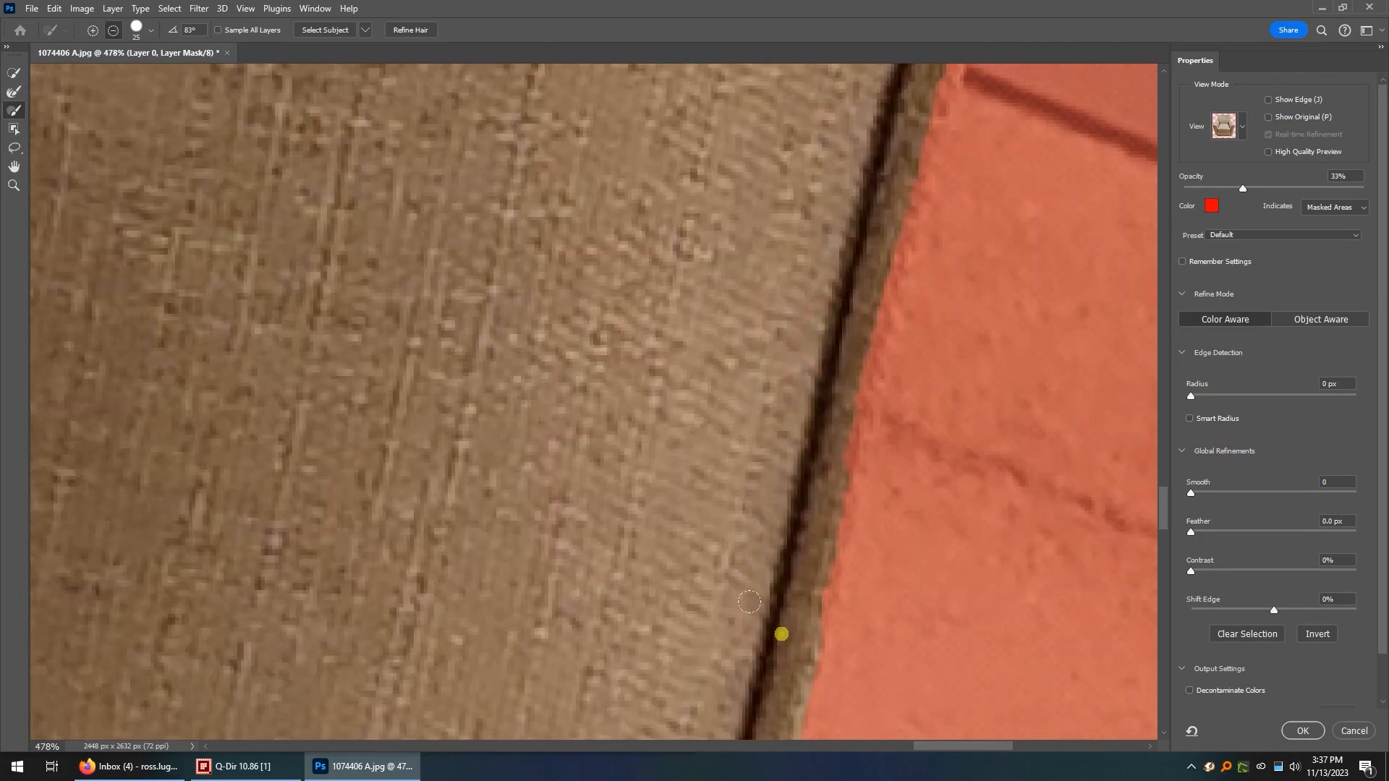
# Smooth the mask edge along the upper outer piping of the right front panel up to its top corner.
pyautogui.scroll(12, 835, 190)
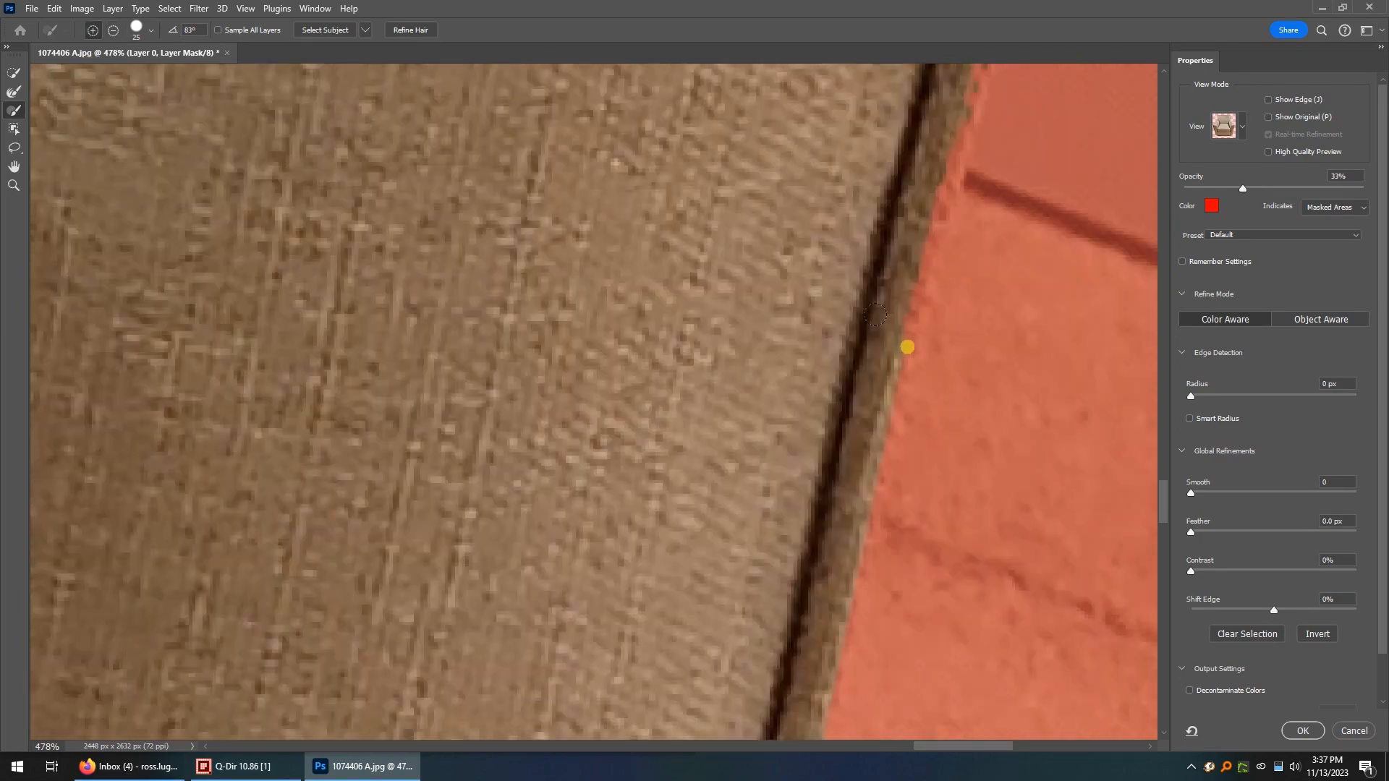
pyautogui.scroll(6, 914, 407)
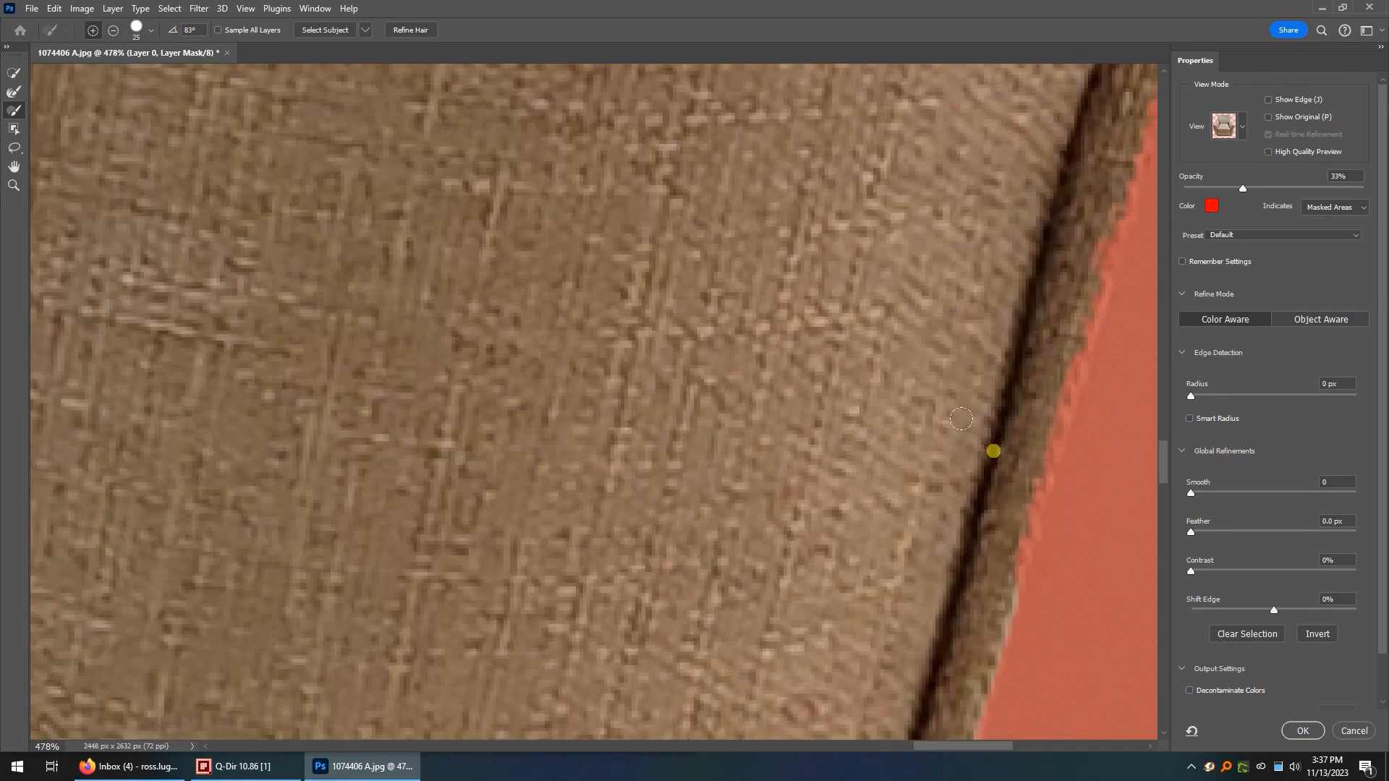
pyautogui.scroll(5, 891, 297)
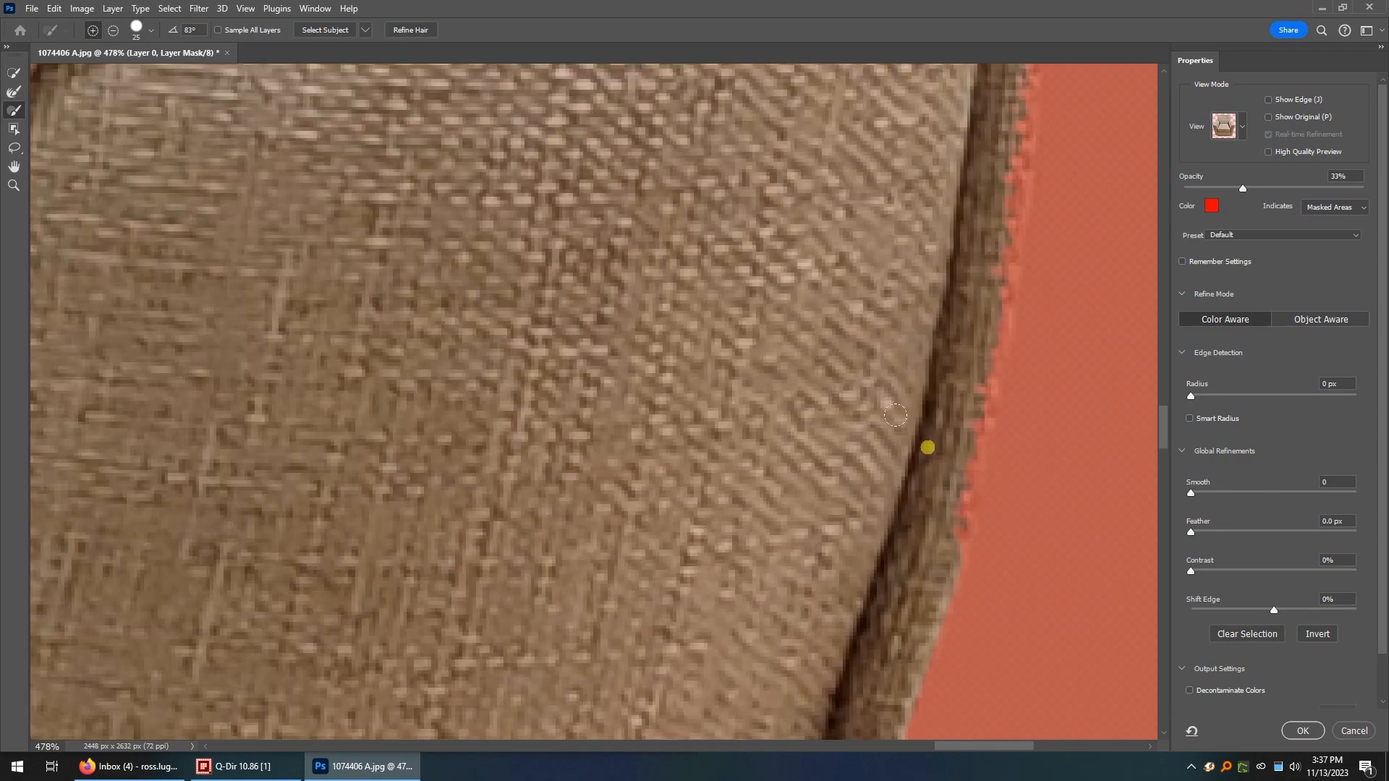
pyautogui.scroll(4, 957, 144)
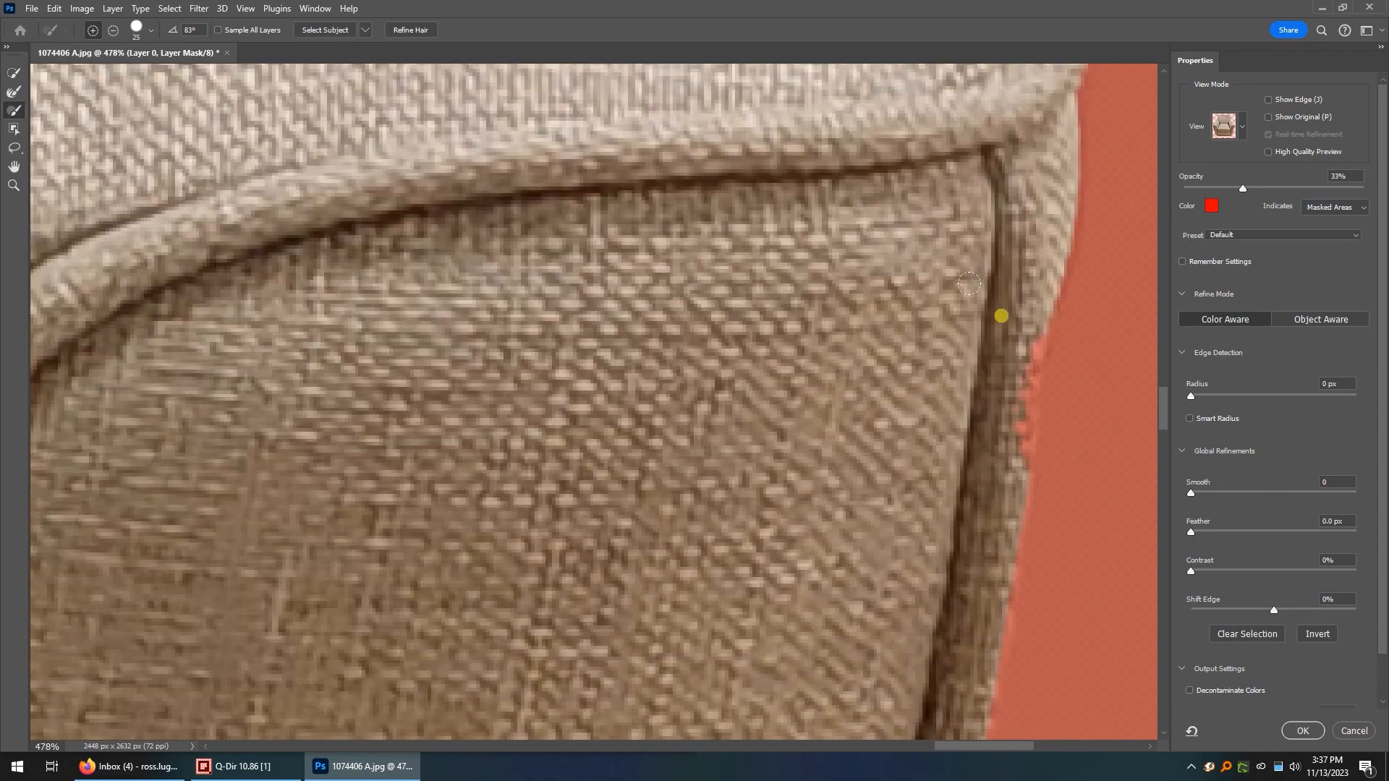
pyautogui.moveTo(1001, 316); pyautogui.dragTo(990, 450)
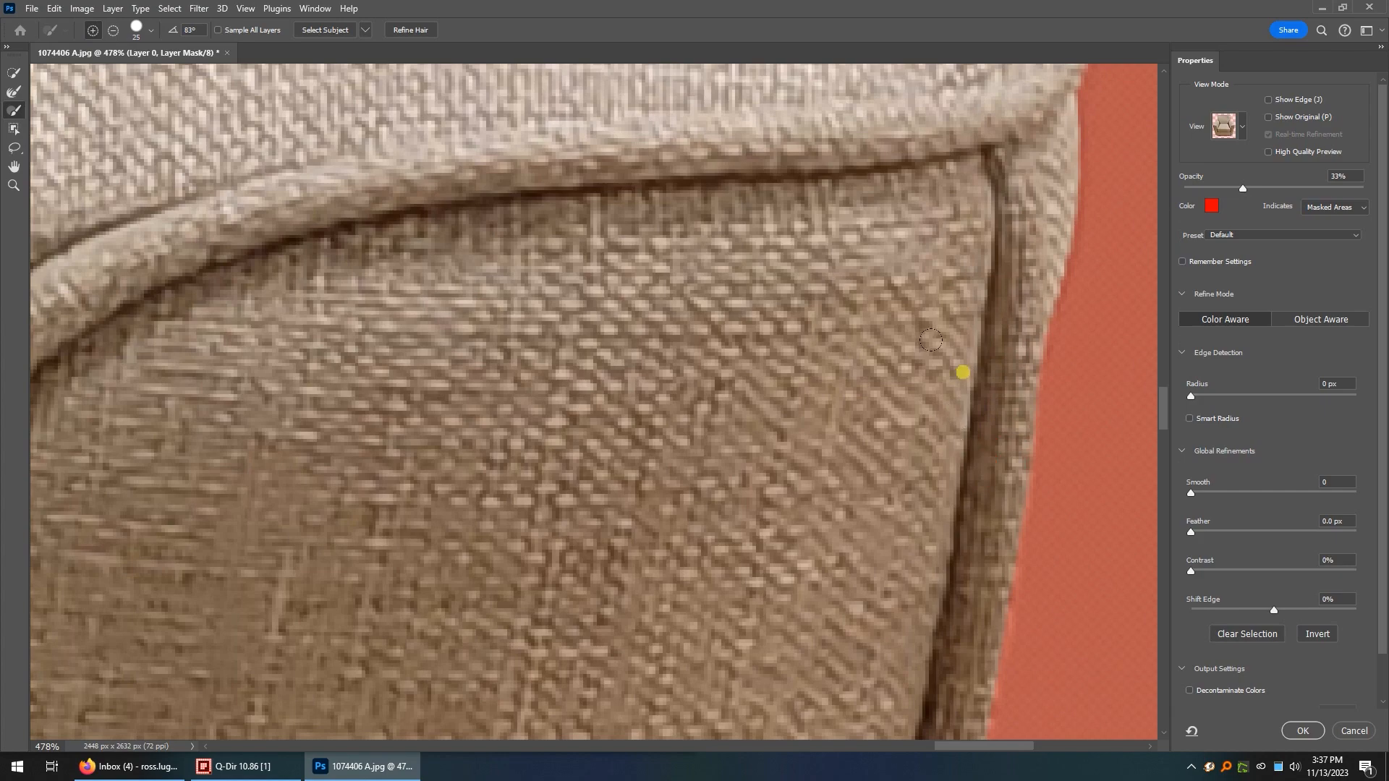
# Examine the mask edge along the backrest's right side and its rounded top-right corner.
pyautogui.scroll(-4, 931, 340)
pyautogui.scroll(12, 521, 270)
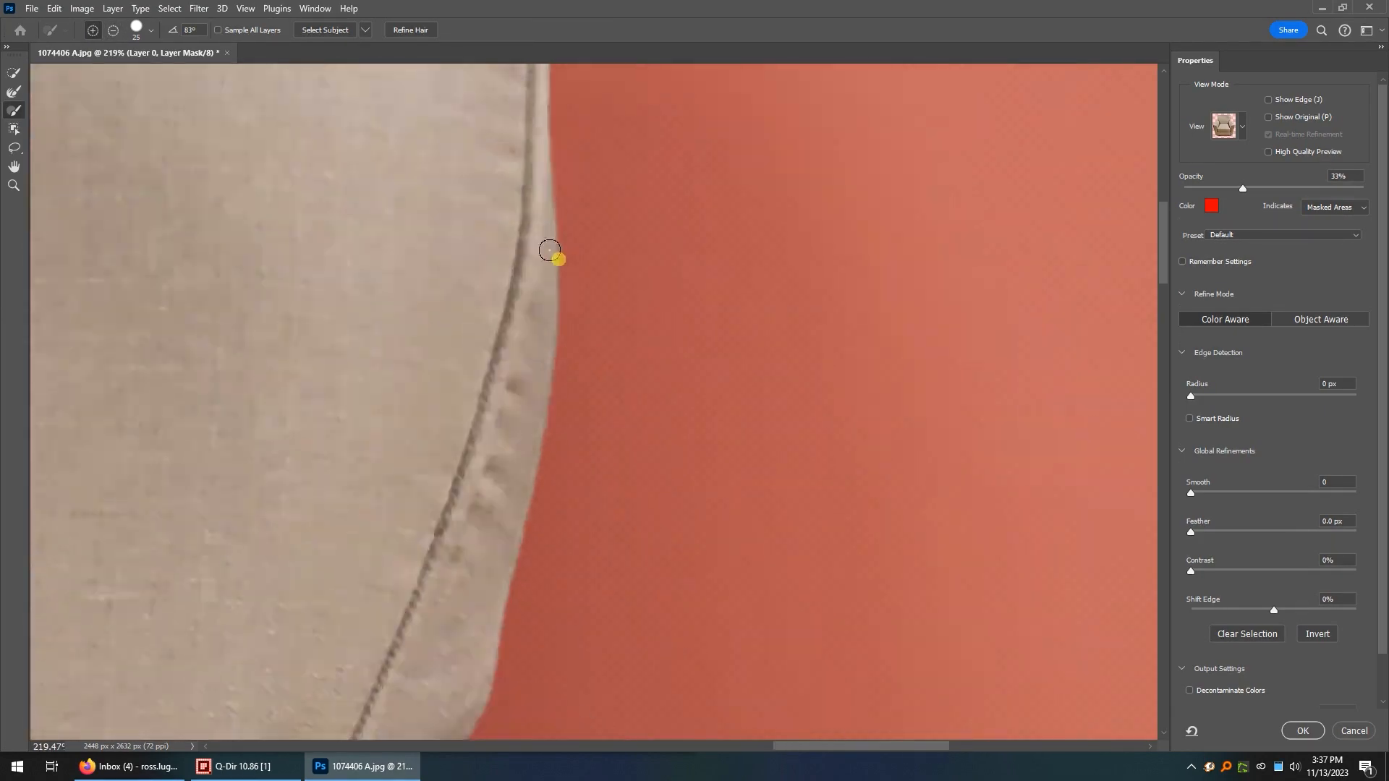
pyautogui.scroll(6, 506, 289)
pyautogui.scroll(4, 470, 333)
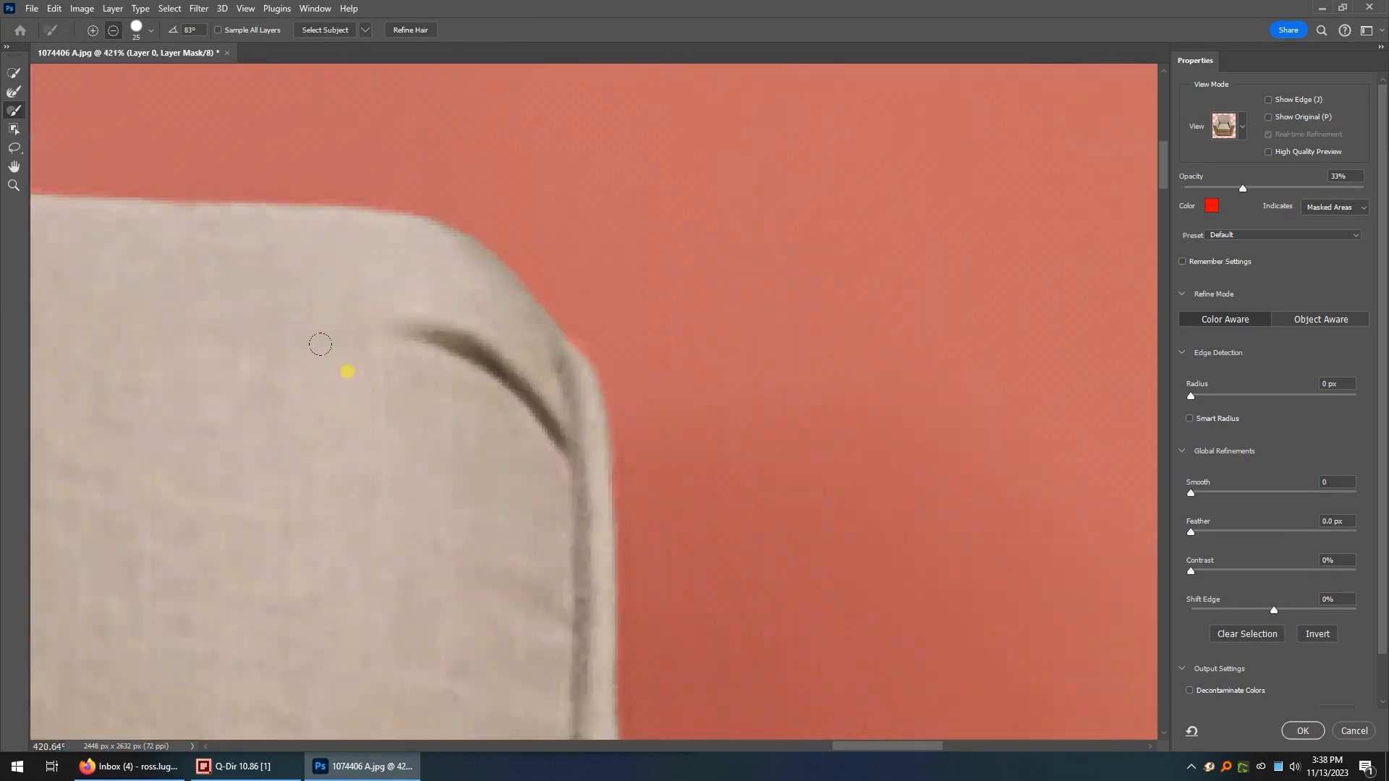
pyautogui.scroll(-12, 320, 345)
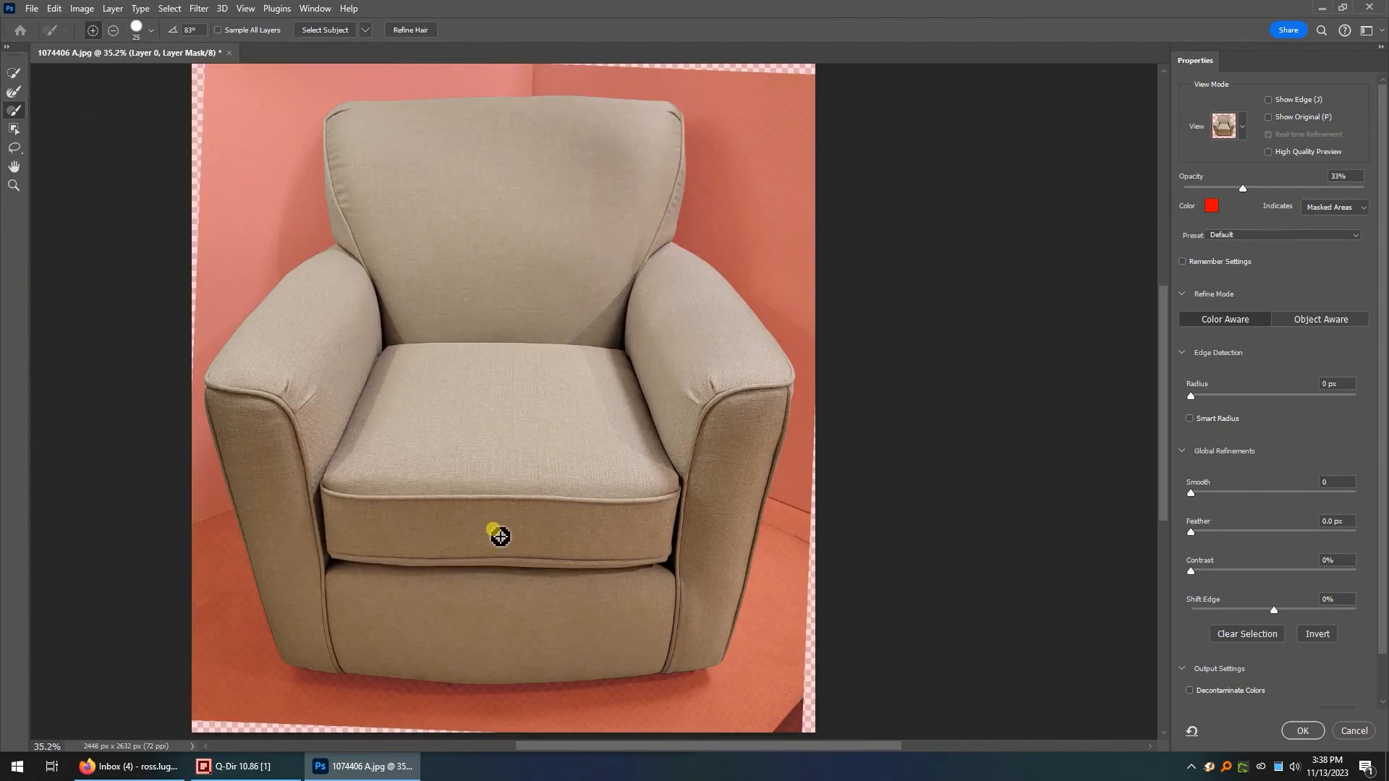
# Switch the mask preview of the whole chair to the Black & White view.
pyautogui.scroll(1, 487, 521)
pyautogui.scroll(-1, 468, 470)
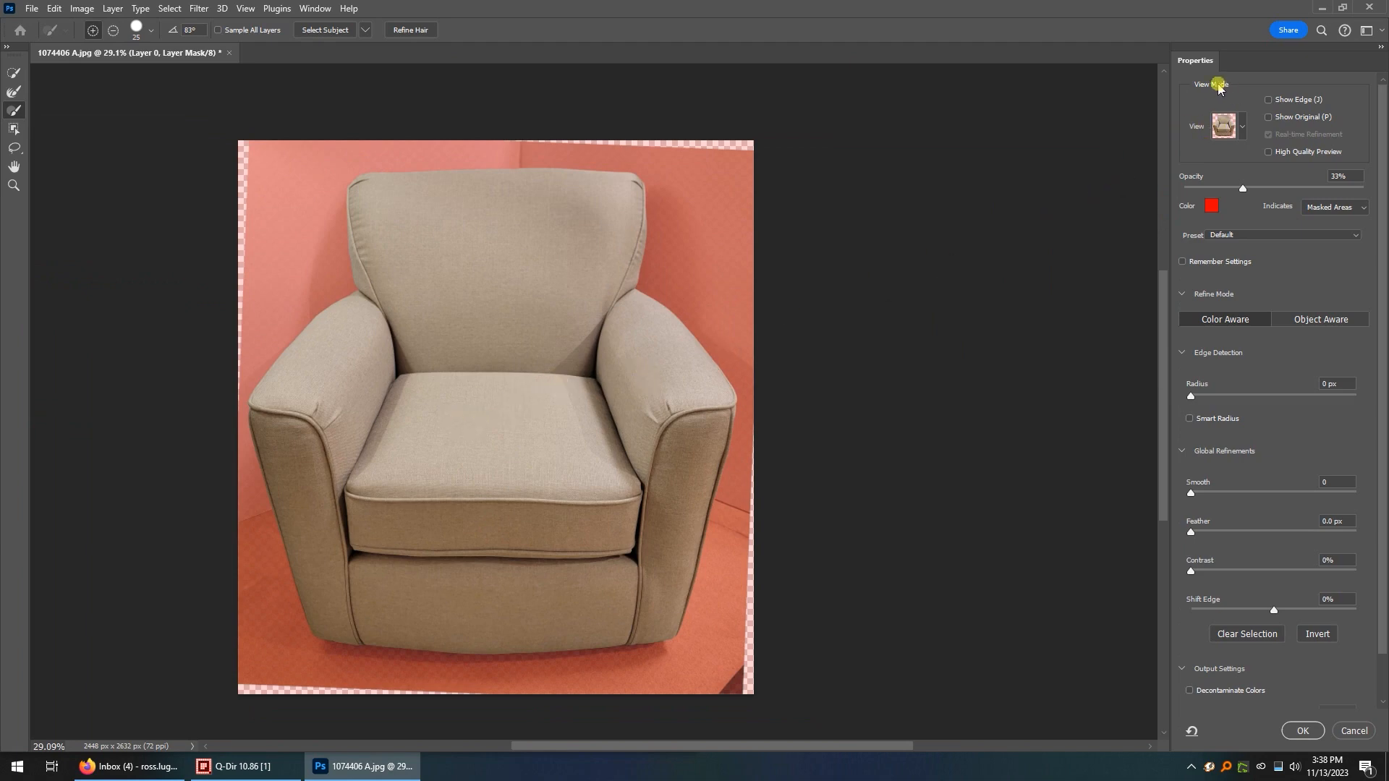
pyautogui.click(1237, 131)
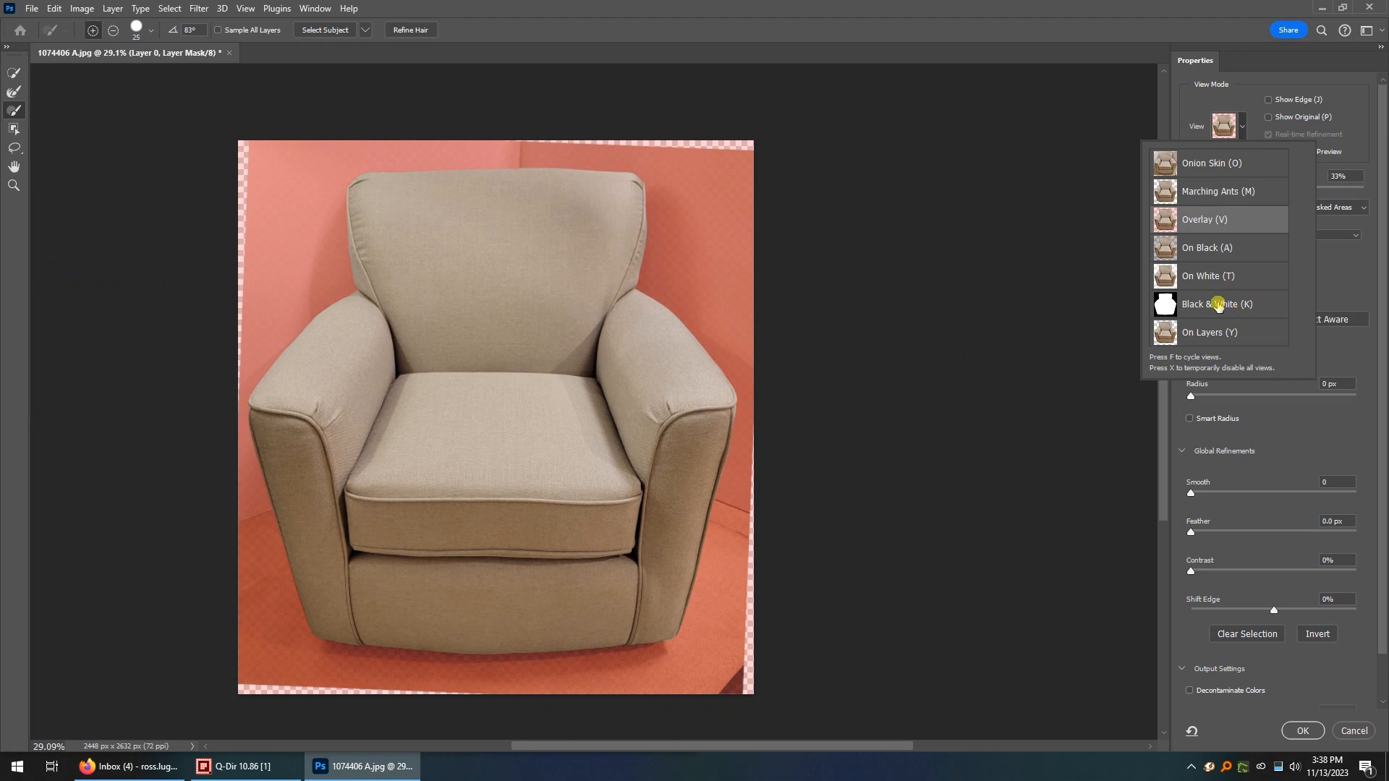
pyautogui.press('k')
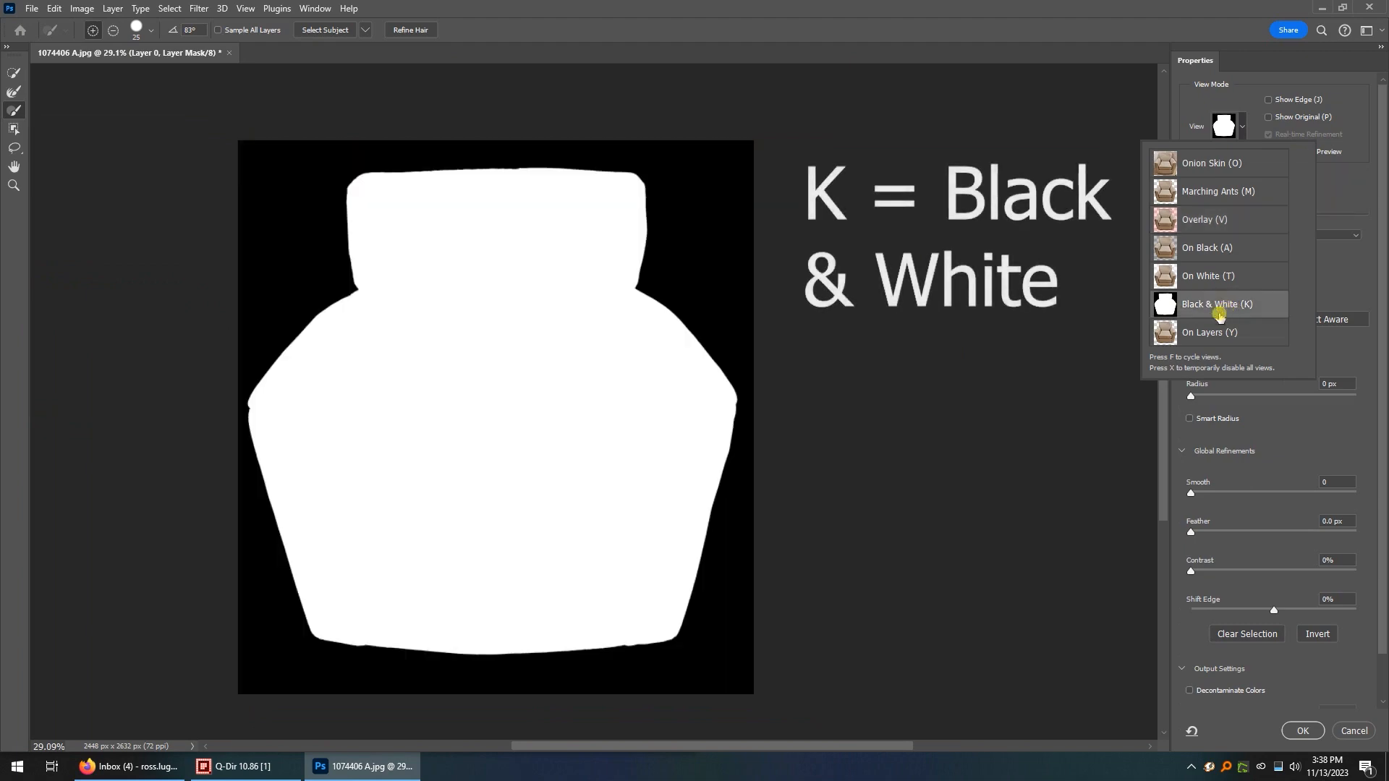
pyautogui.moveTo(683, 215)
pyautogui.mouseDown()
pyautogui.moveTo(693, 255)
pyautogui.moveTo(724, 213)
pyautogui.mouseUp()
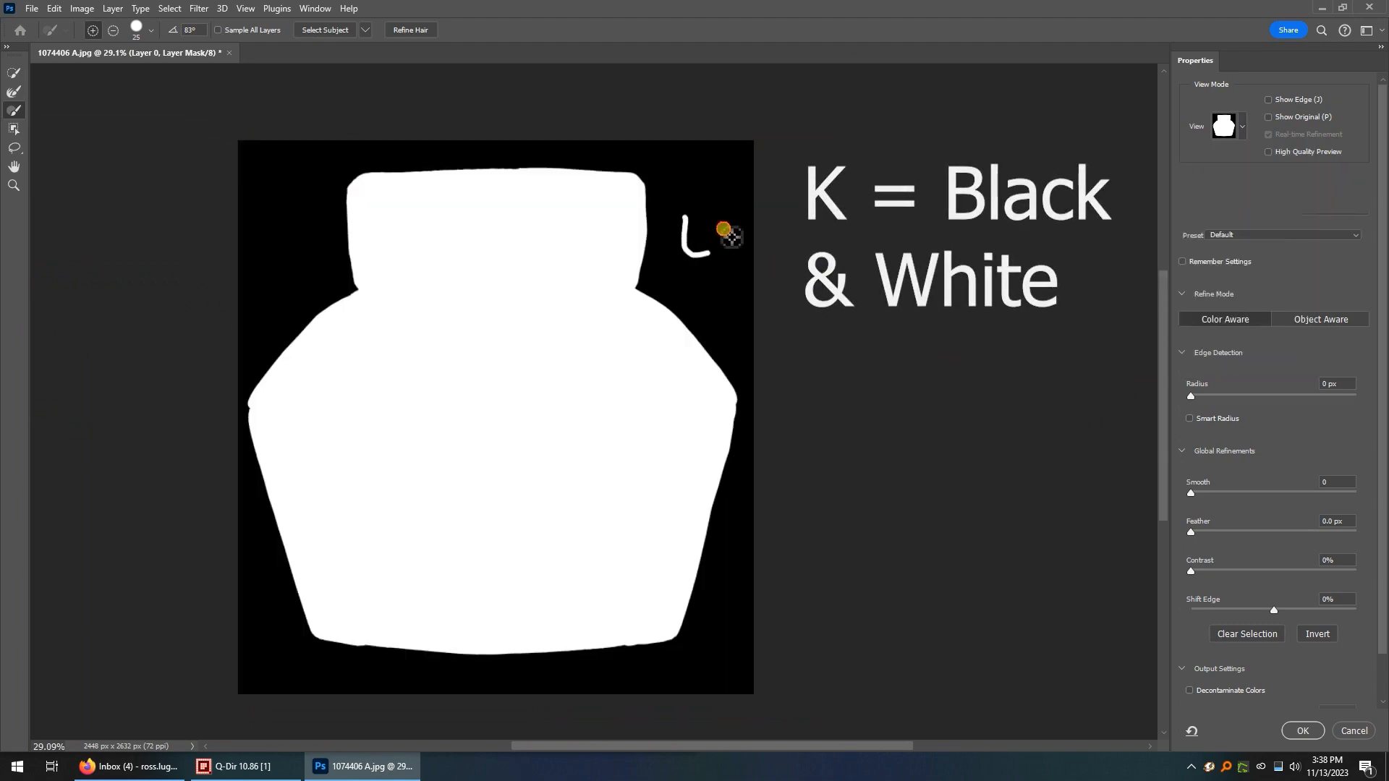
pyautogui.moveTo(287, 162); pyautogui.dragTo(259, 204)
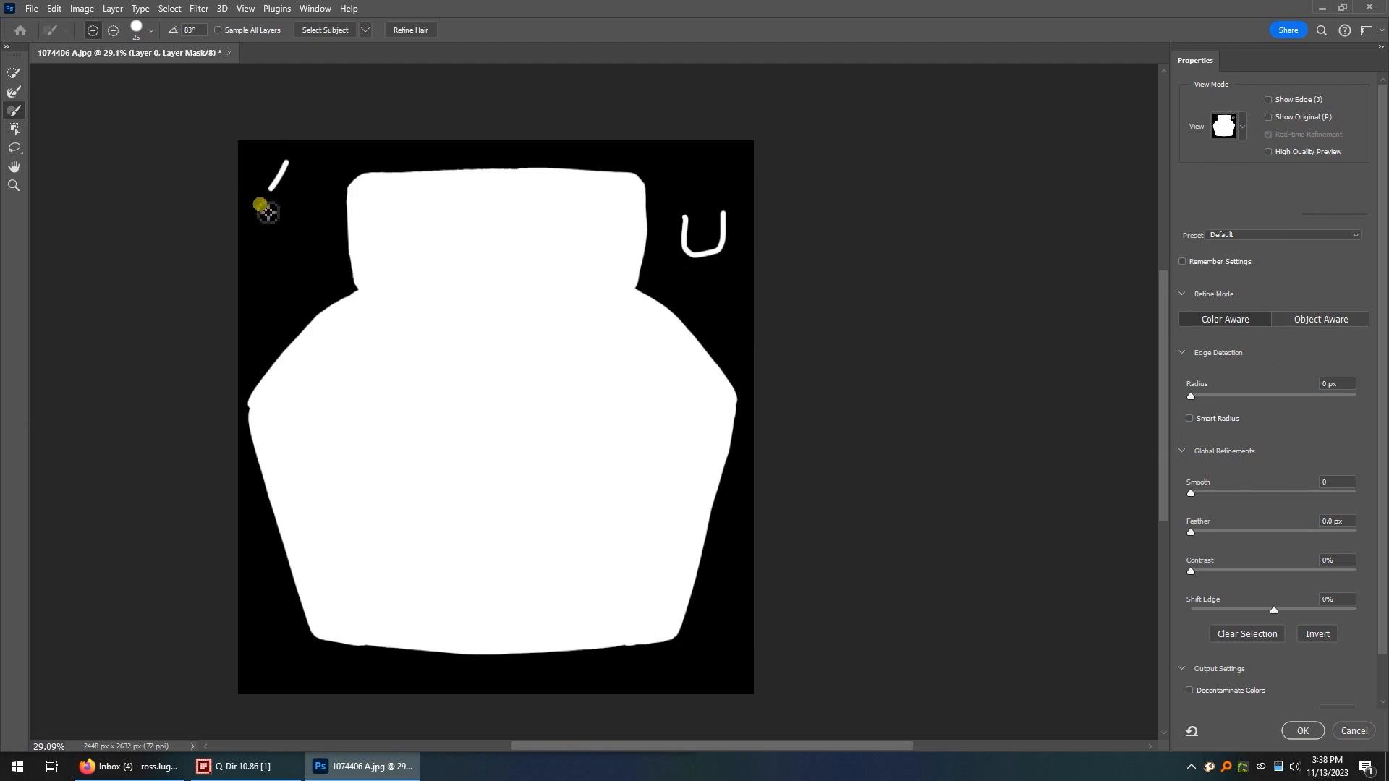
pyautogui.hotkey('ctrl', 'z')
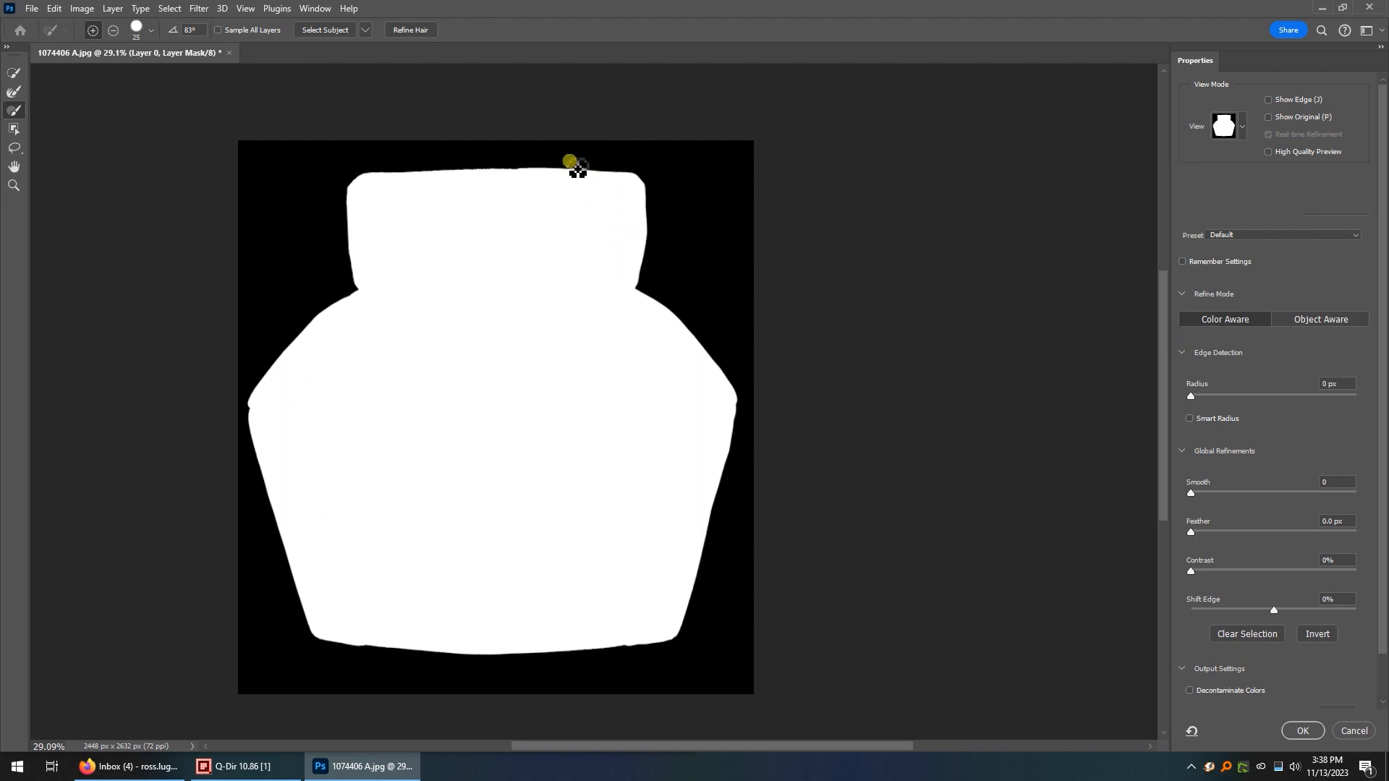
# Set the global Smooth refinement to 45 and apply the refined layer mask.
pyautogui.scroll(4, 492, 175)
pyautogui.scroll(3, 490, 174)
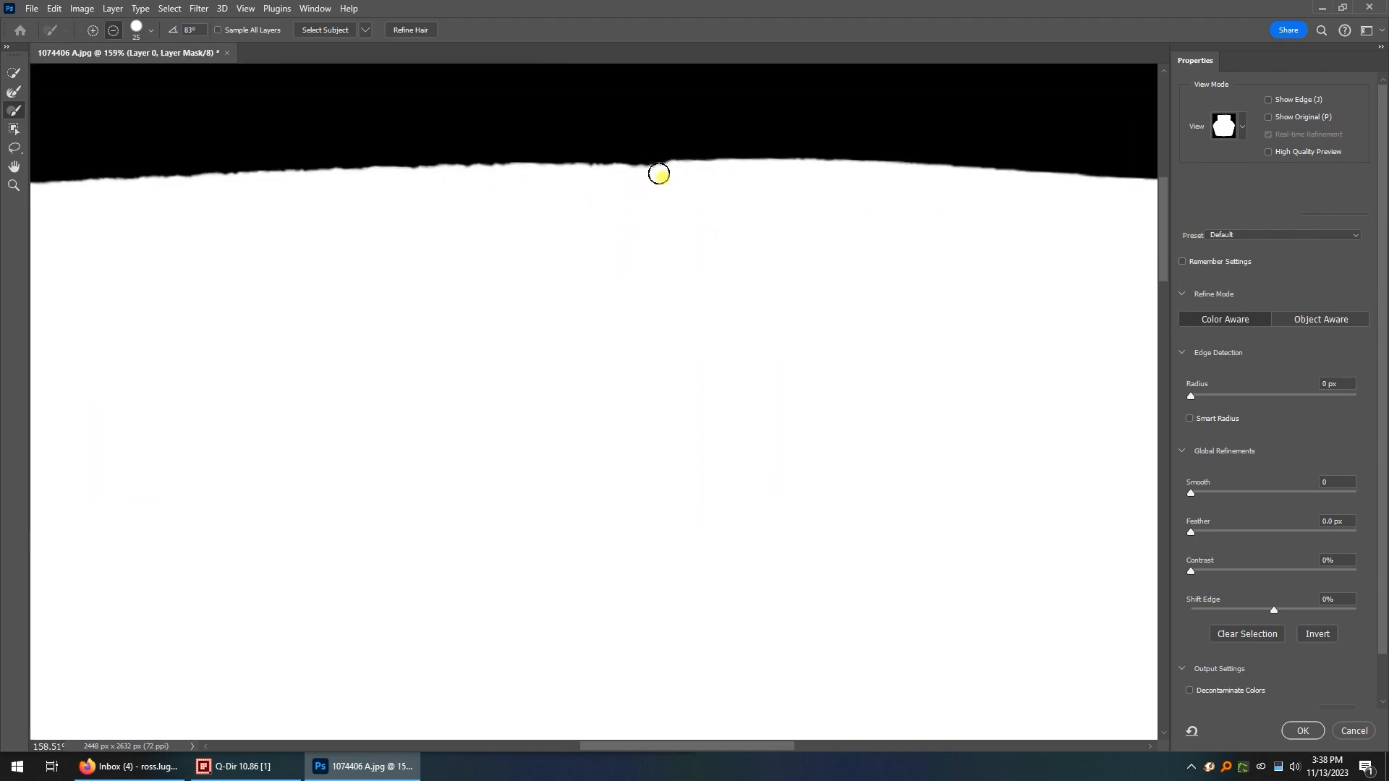
pyautogui.scroll(-5, 230, 198)
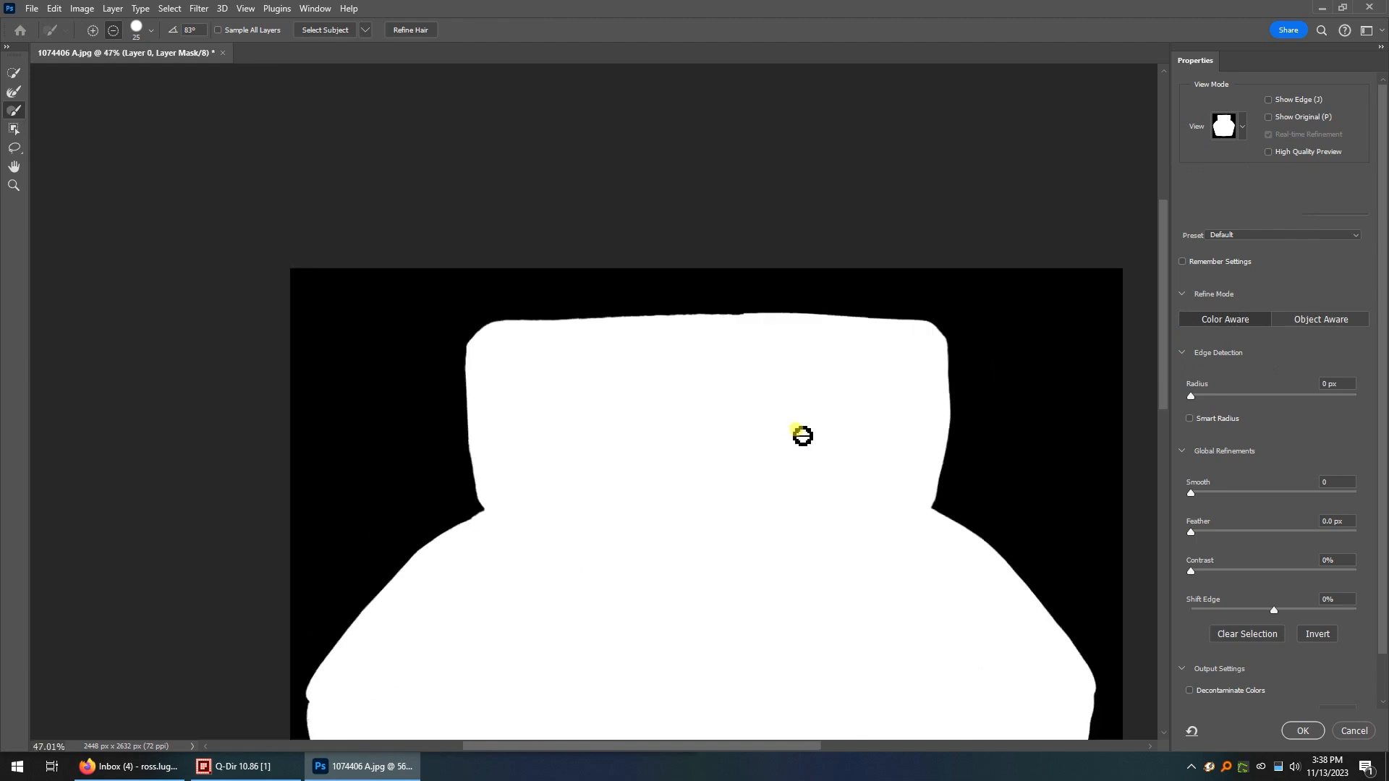
pyautogui.scroll(-2, 906, 437)
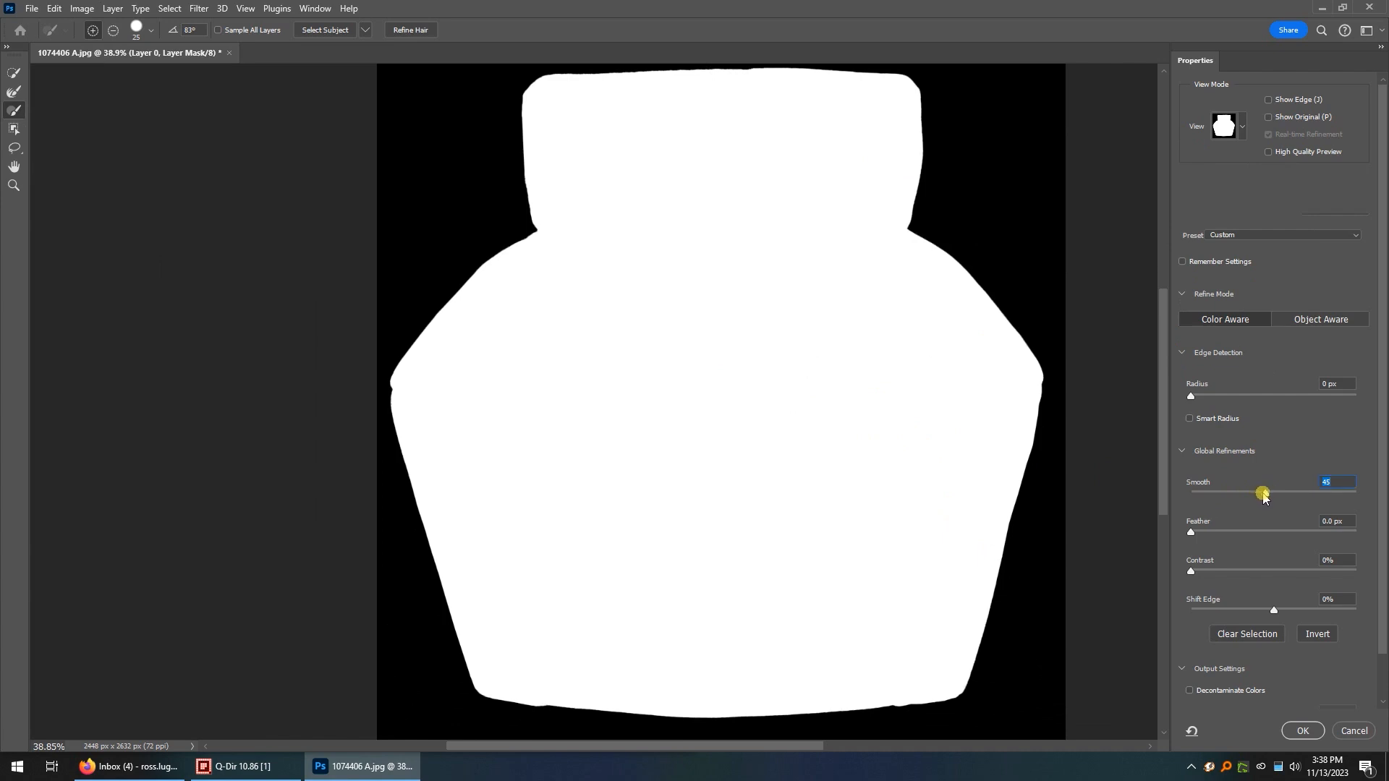
pyautogui.click(1328, 482)
pyautogui.click(1285, 730)
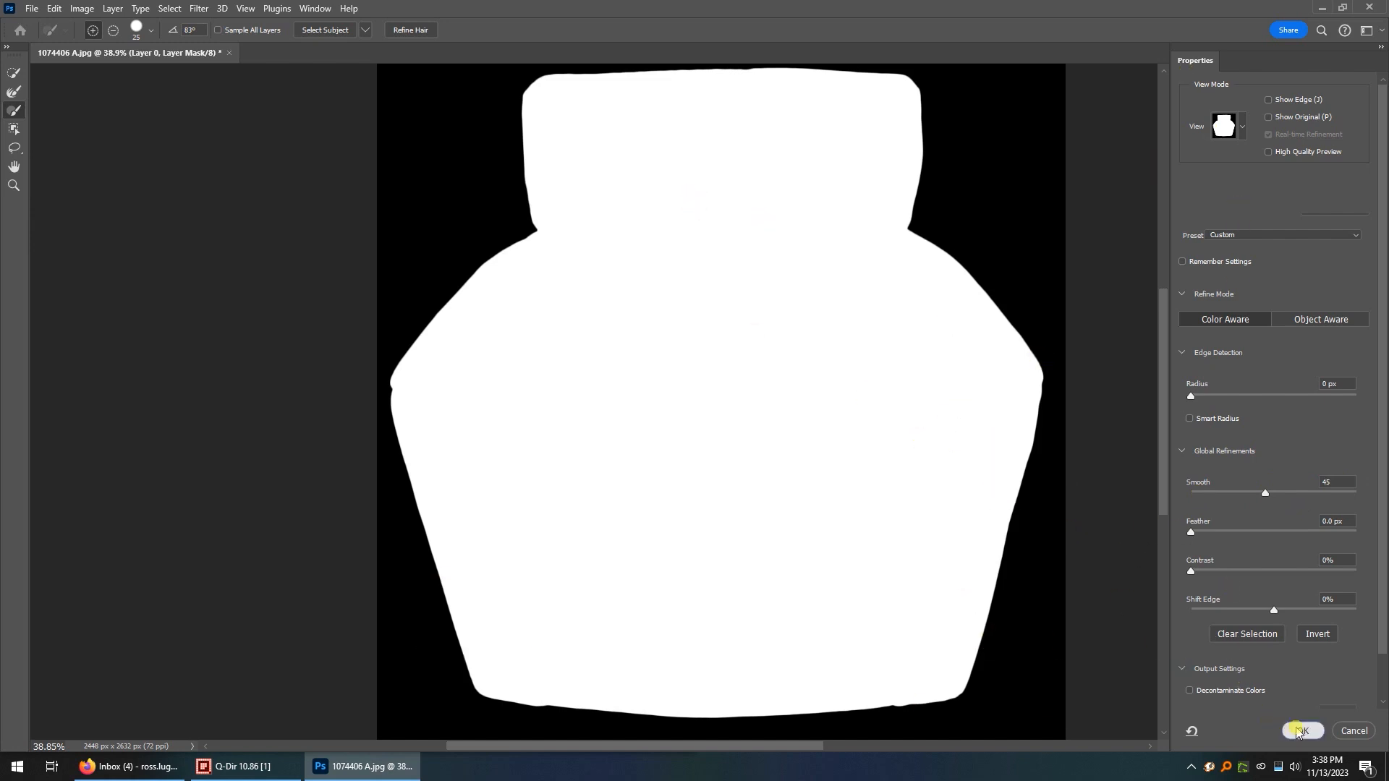
# Check the chair cutout against the transparent background and deselect Layer 0.
pyautogui.scroll(-3, 648, 455)
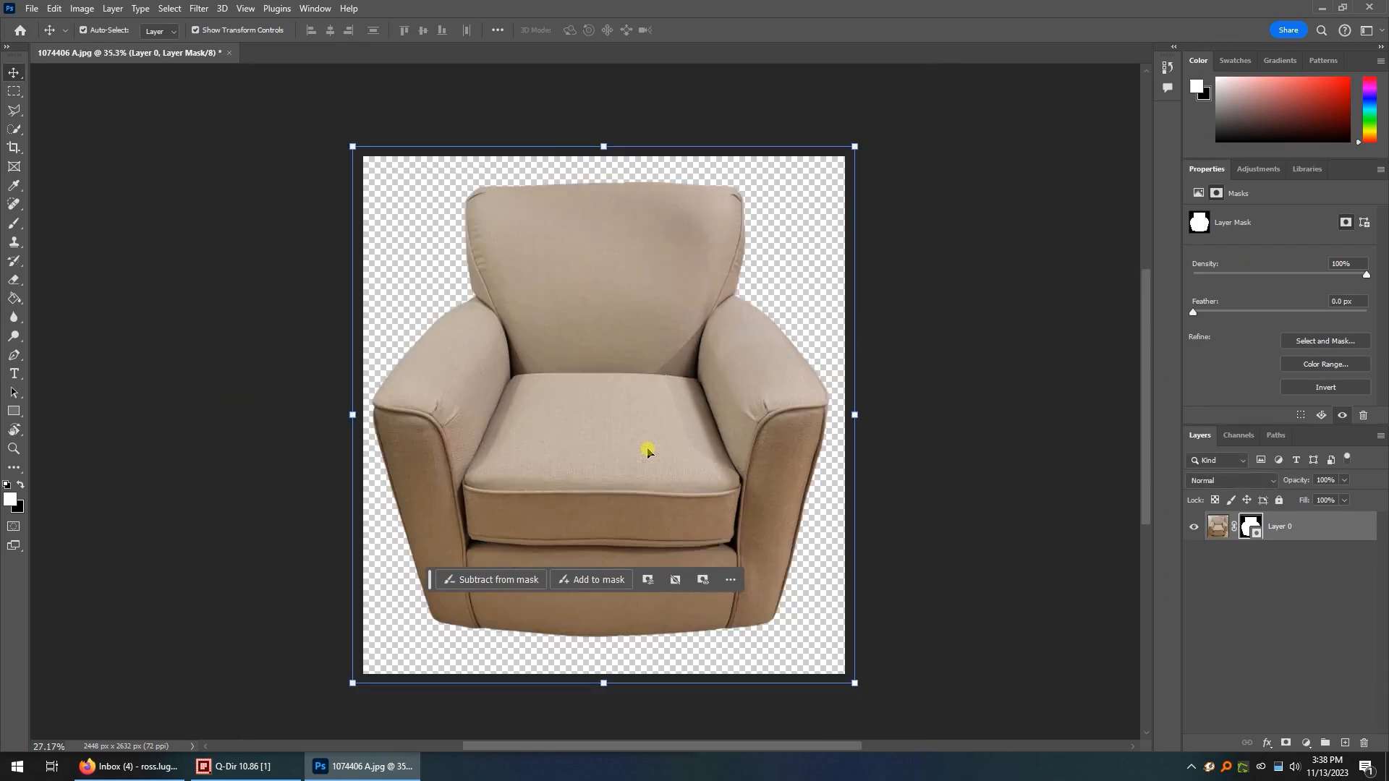
pyautogui.scroll(3, 658, 456)
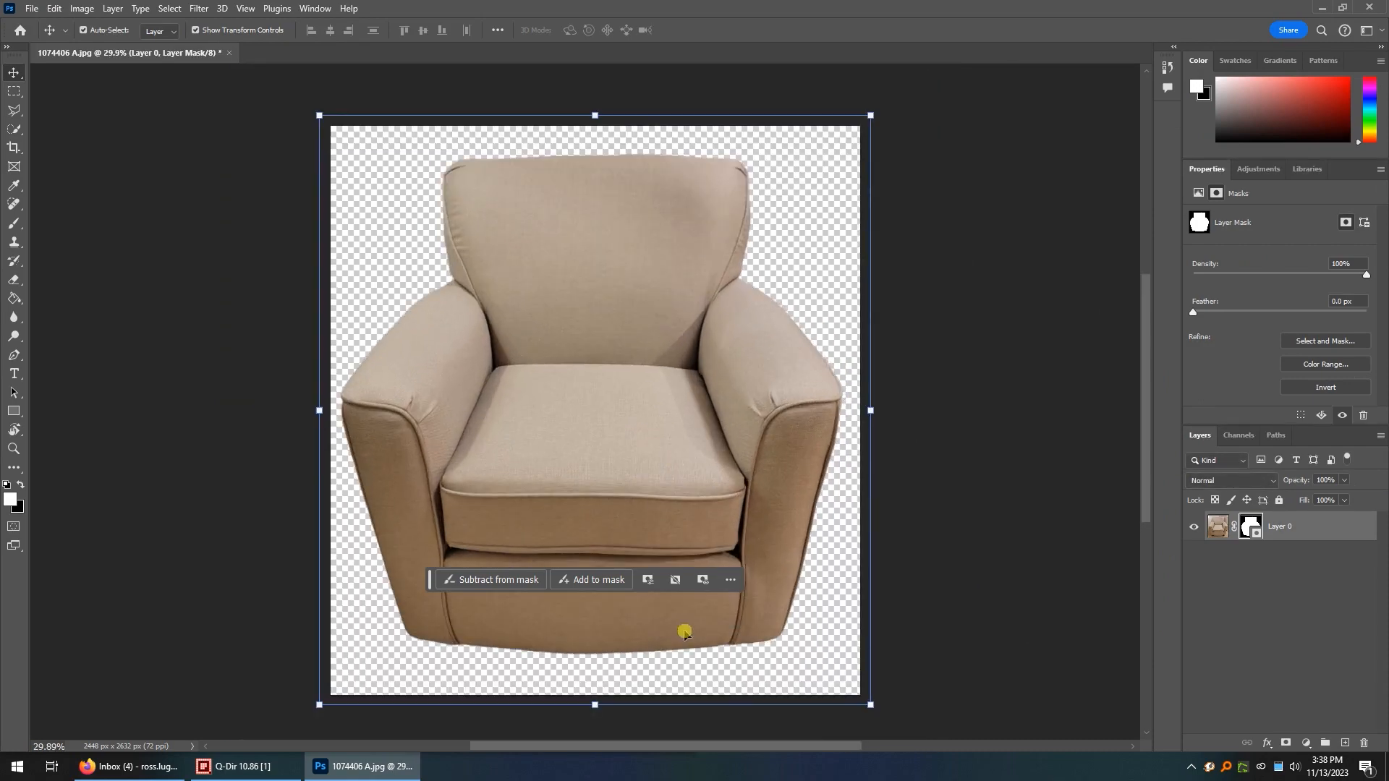
pyautogui.click(952, 570)
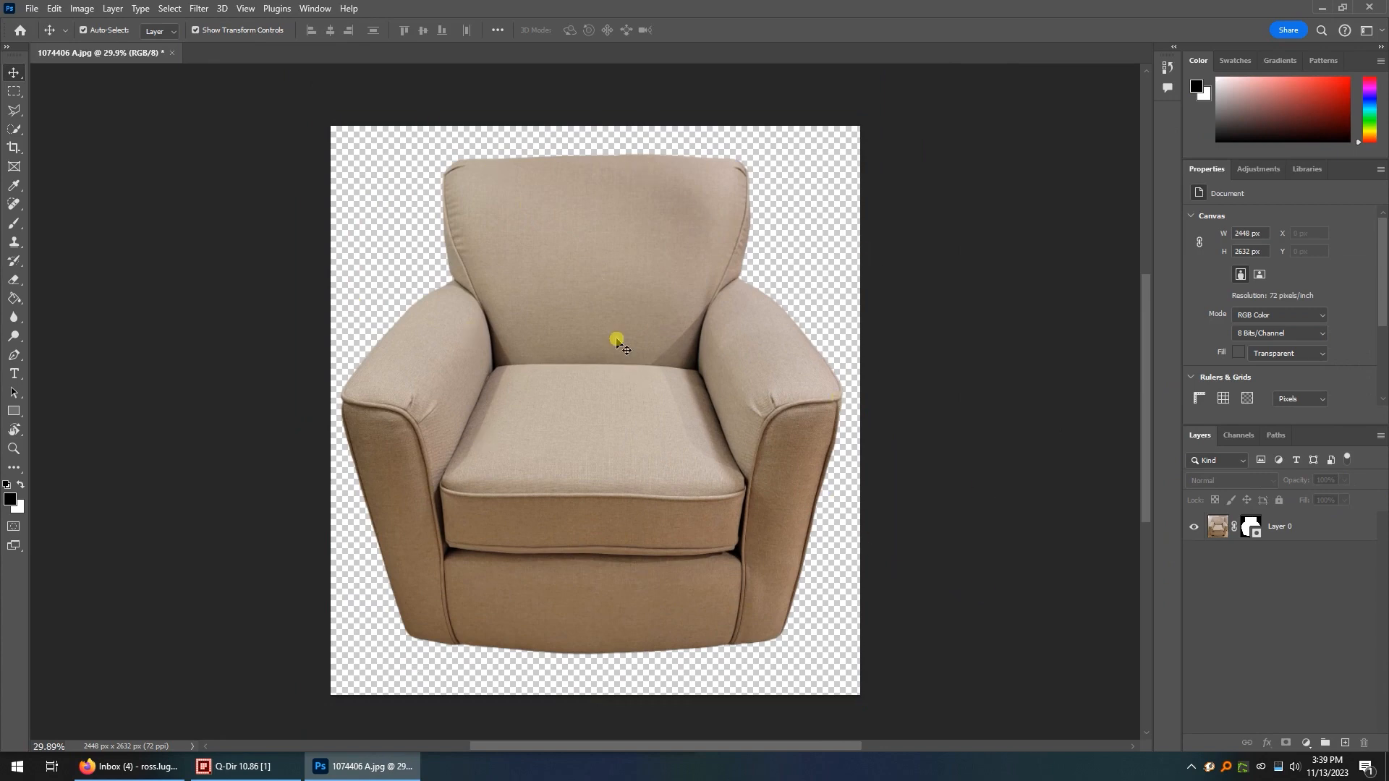
# Export the cutout with Export As in JPG format at quality 1, replacing 1074406 A.jpg in the Photos-001 folder.
pyautogui.click(33, 9)
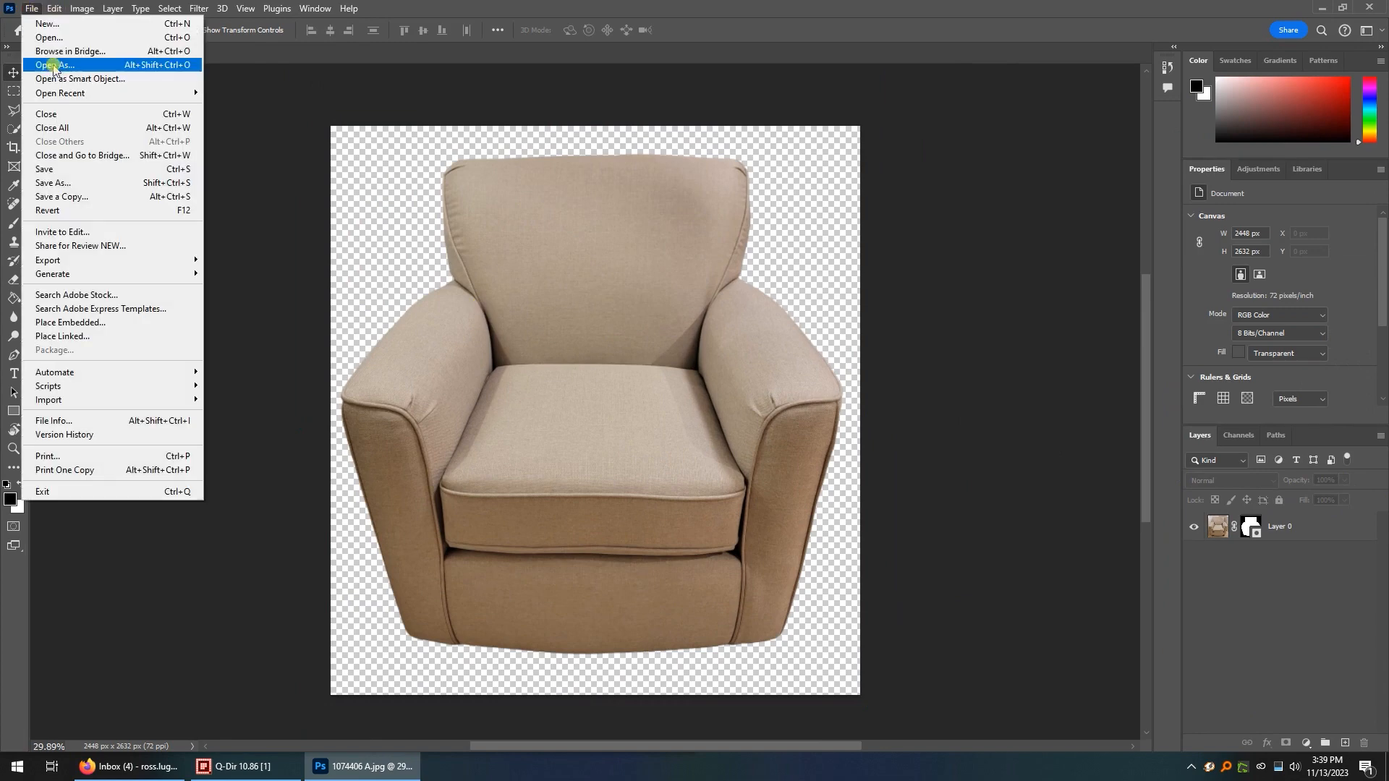
pyautogui.moveTo(130, 260)
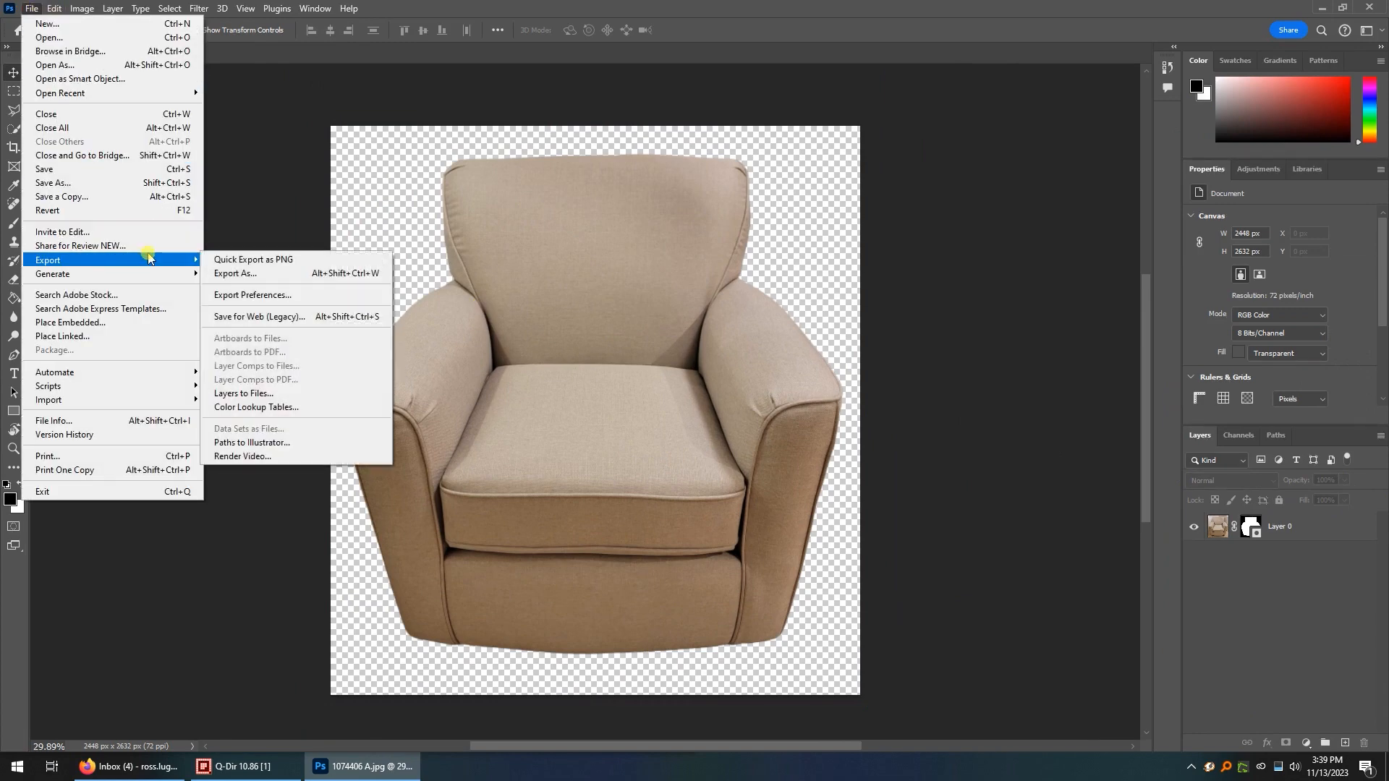
pyautogui.click(260, 276)
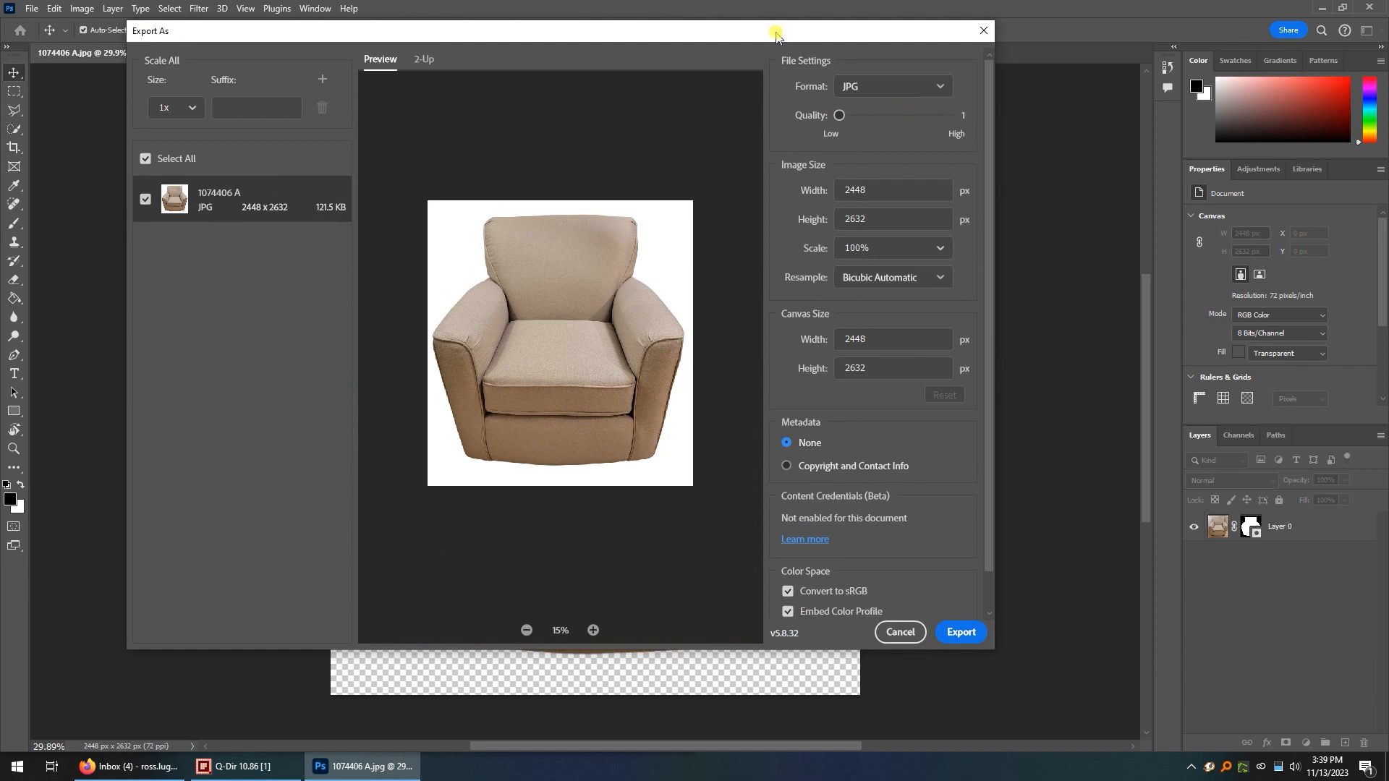
pyautogui.click(961, 633)
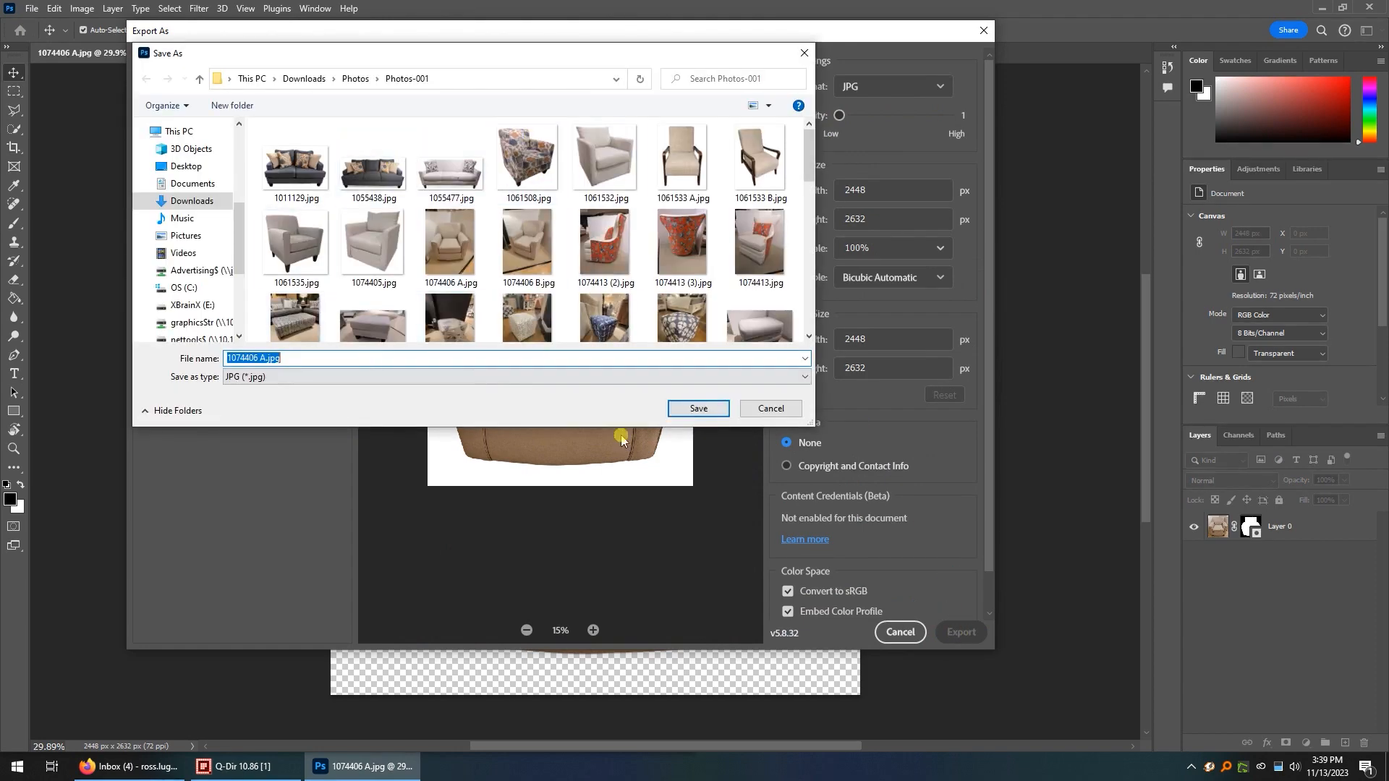
pyautogui.click(691, 410)
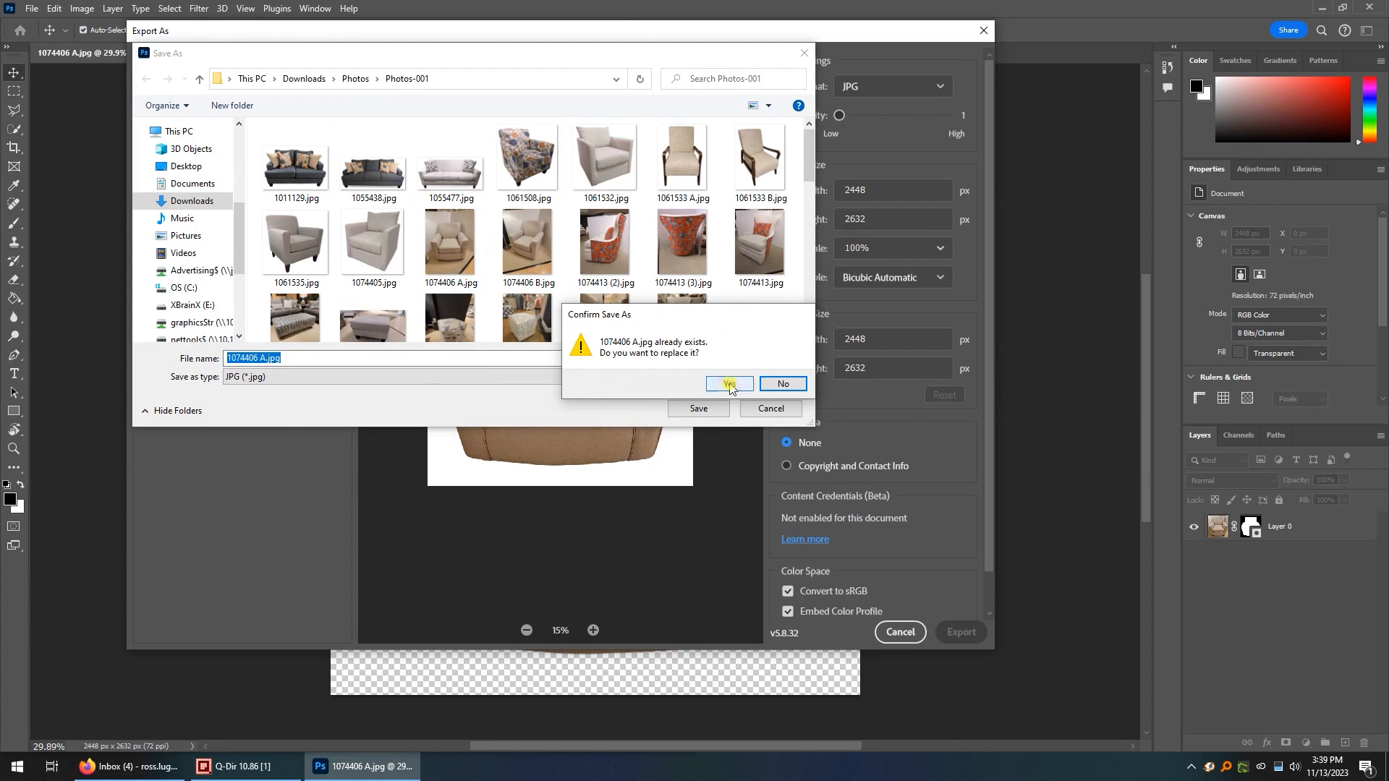
pyautogui.click(730, 385)
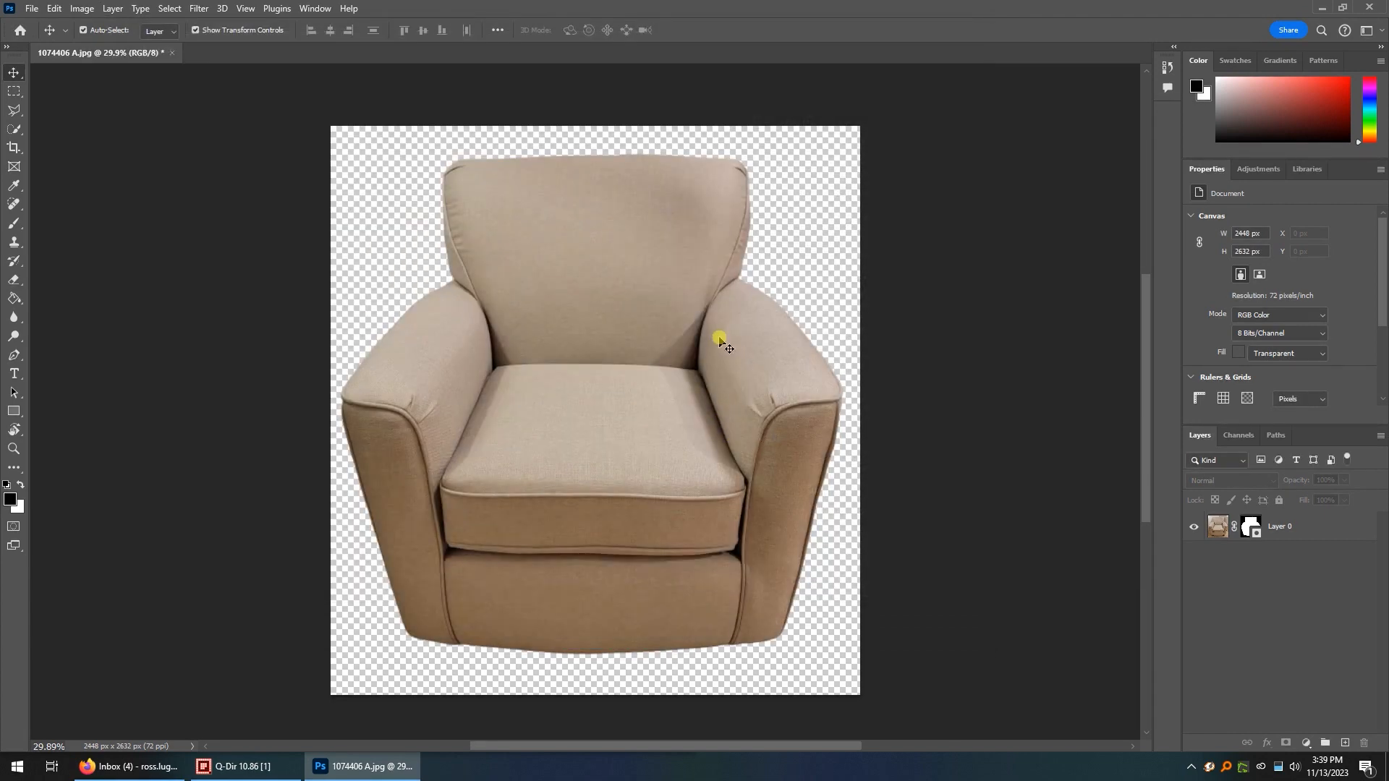
# Switch to Q-Dir, refresh the Photos-001 folder, and review the exported 1074406 A.jpg in the Photos viewer.
pyautogui.click(226, 766)
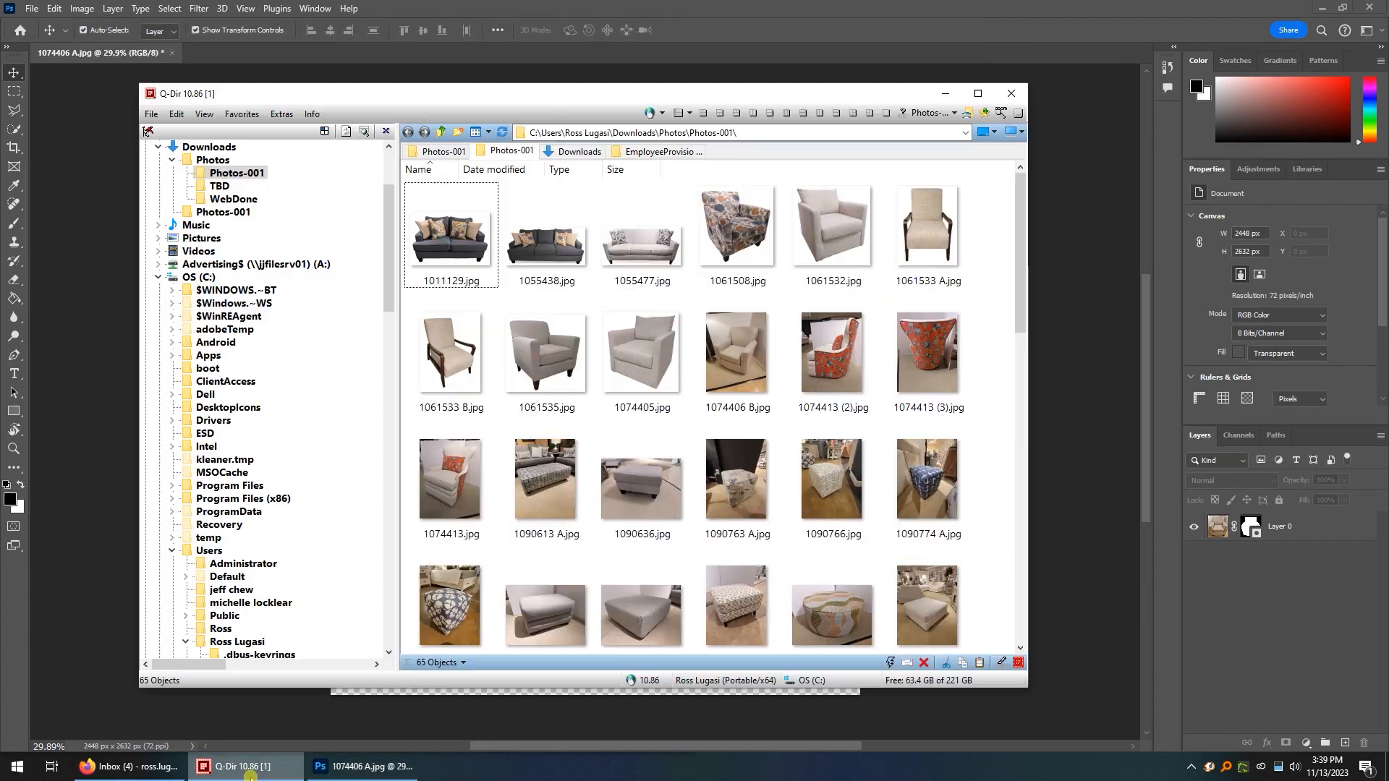
pyautogui.click(502, 133)
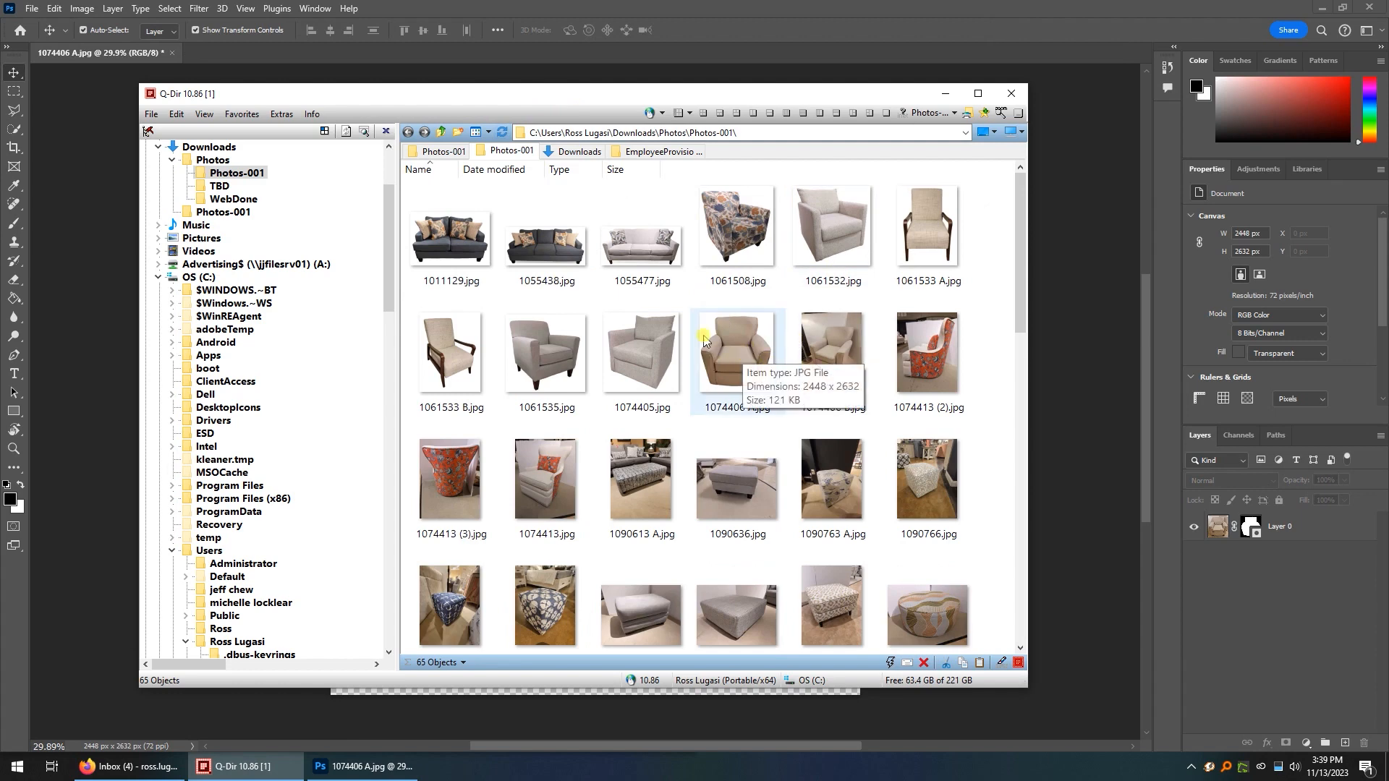
pyautogui.doubleClick(742, 360)
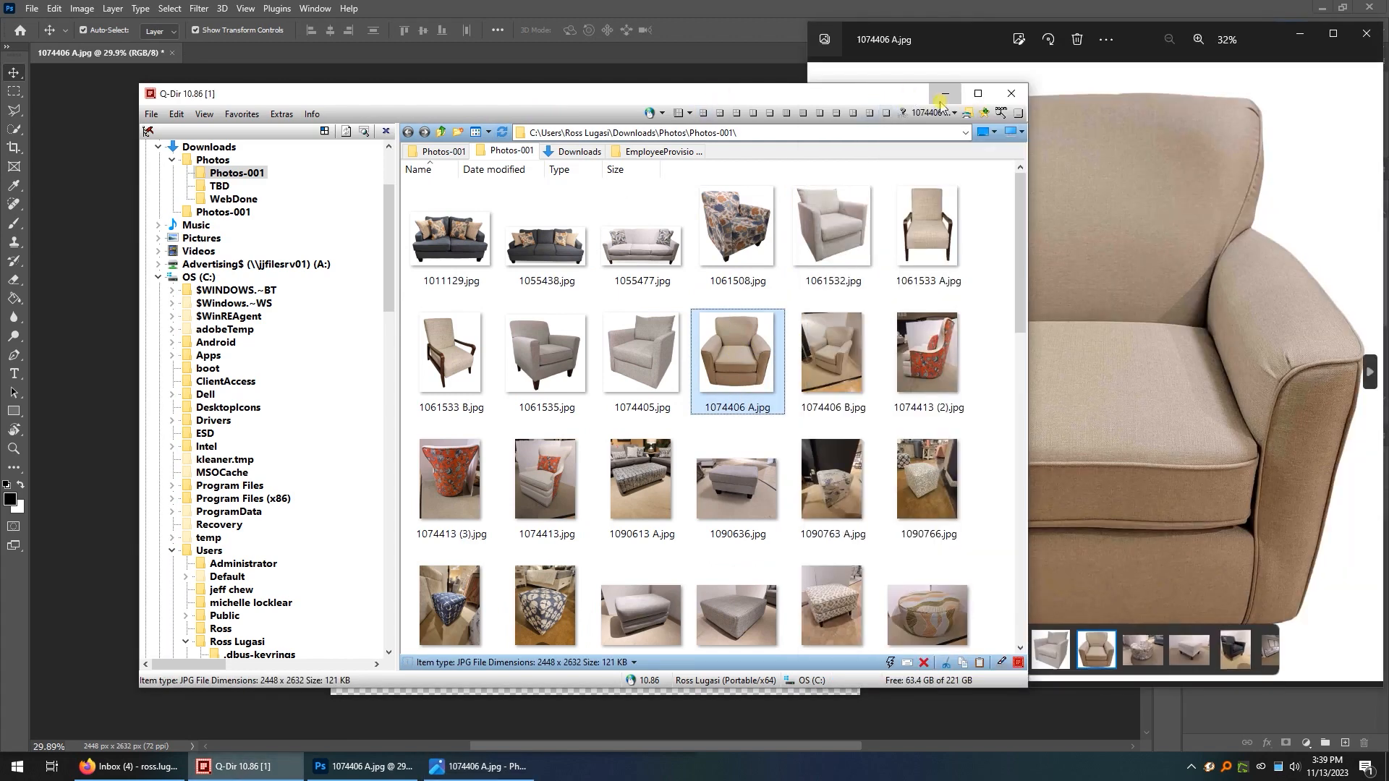
pyautogui.click(944, 97)
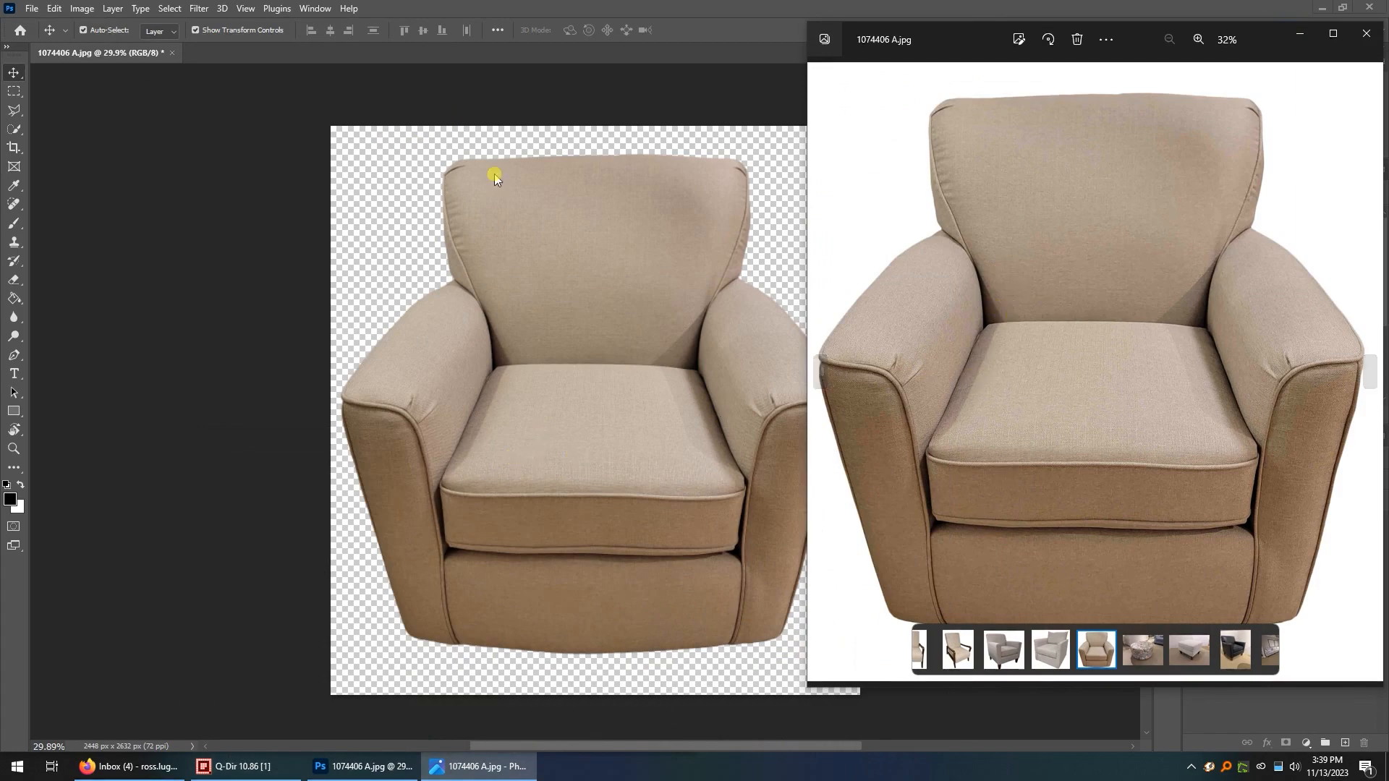
pyautogui.moveTo(955, 42); pyautogui.dragTo(476, 47)
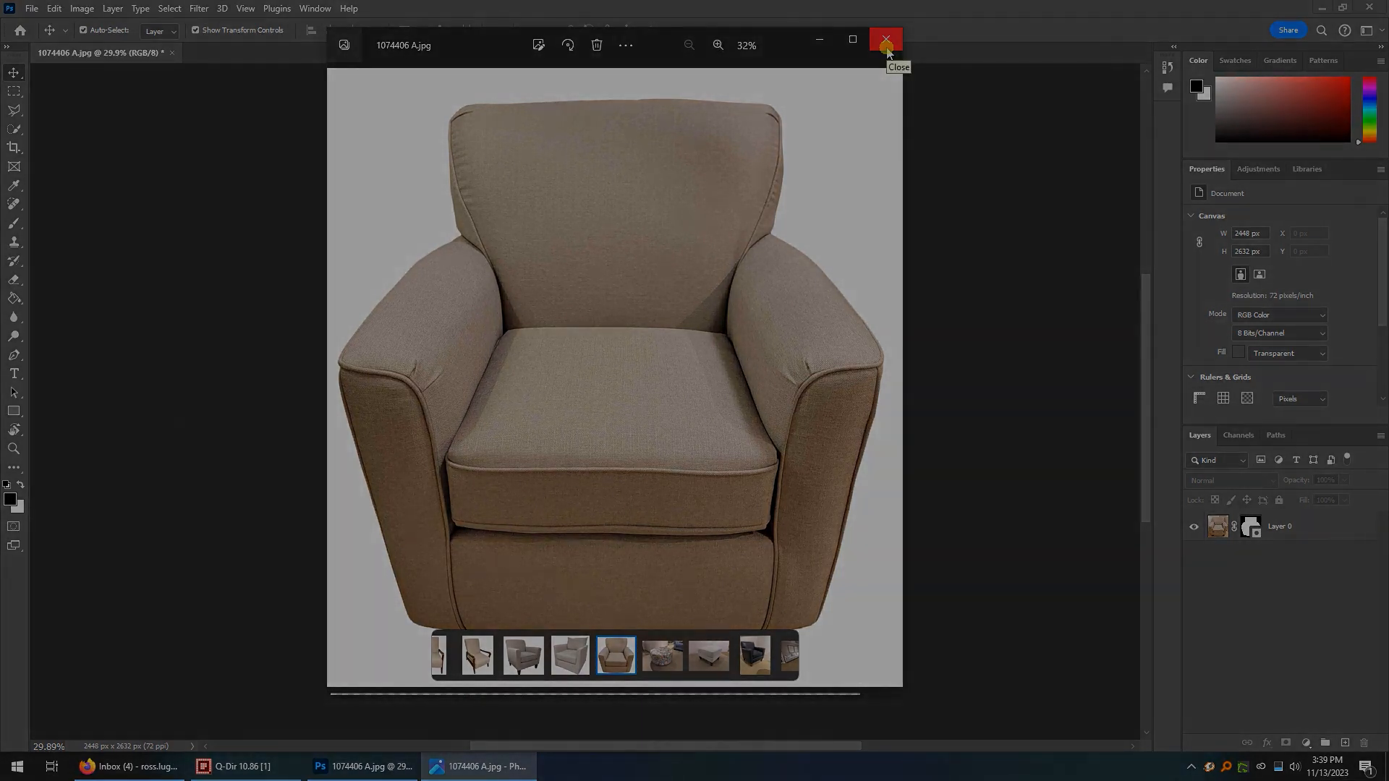
pyautogui.click(886, 41)
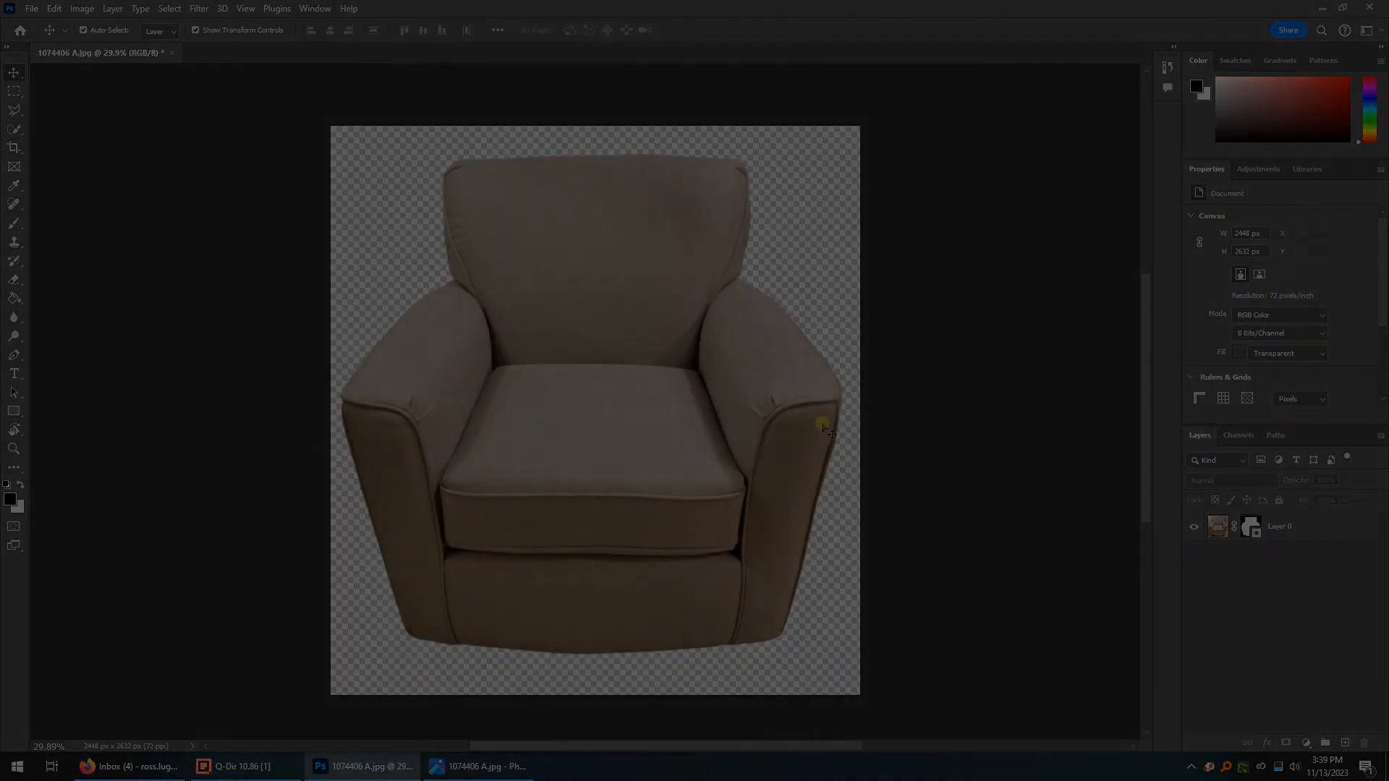